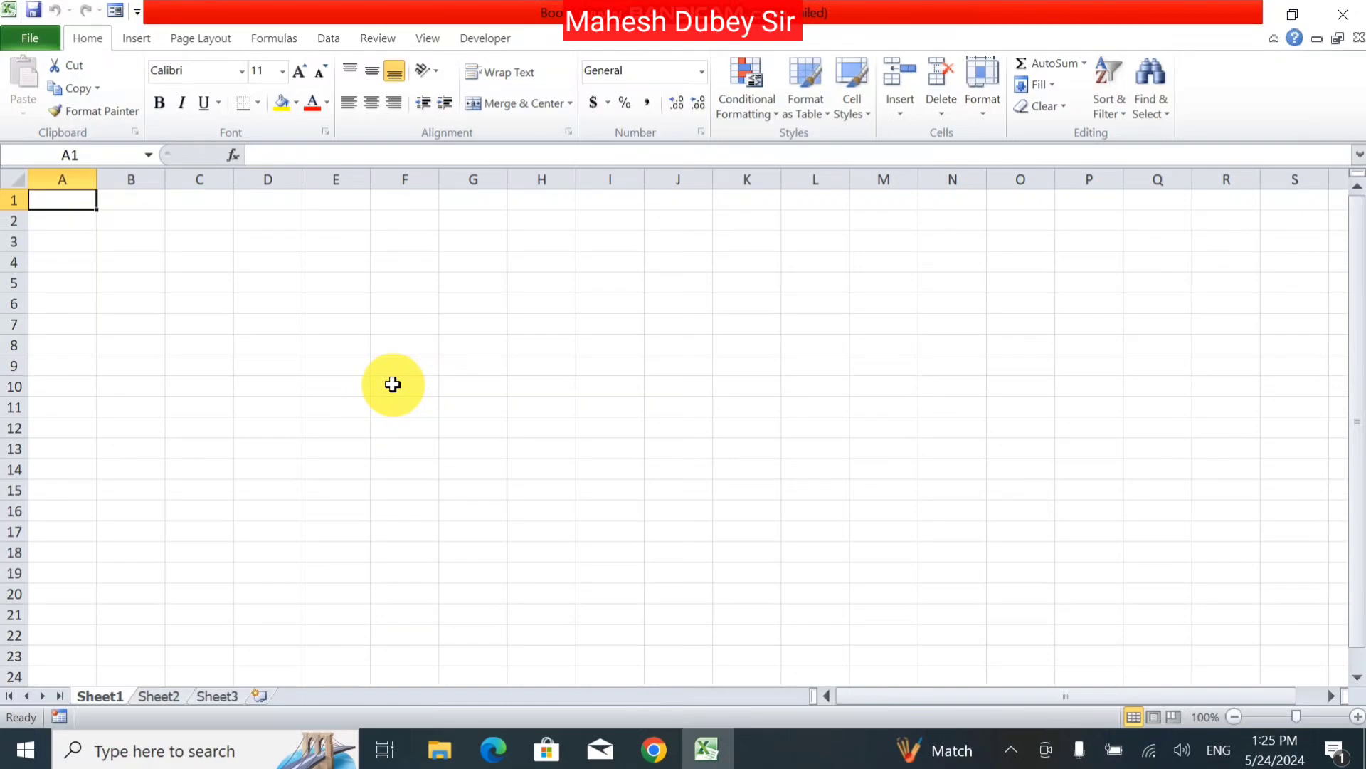
Step: Enter 'Saumya International School' in A1 and 'Raniganj Pratapgarh' in A2
text(Saum)
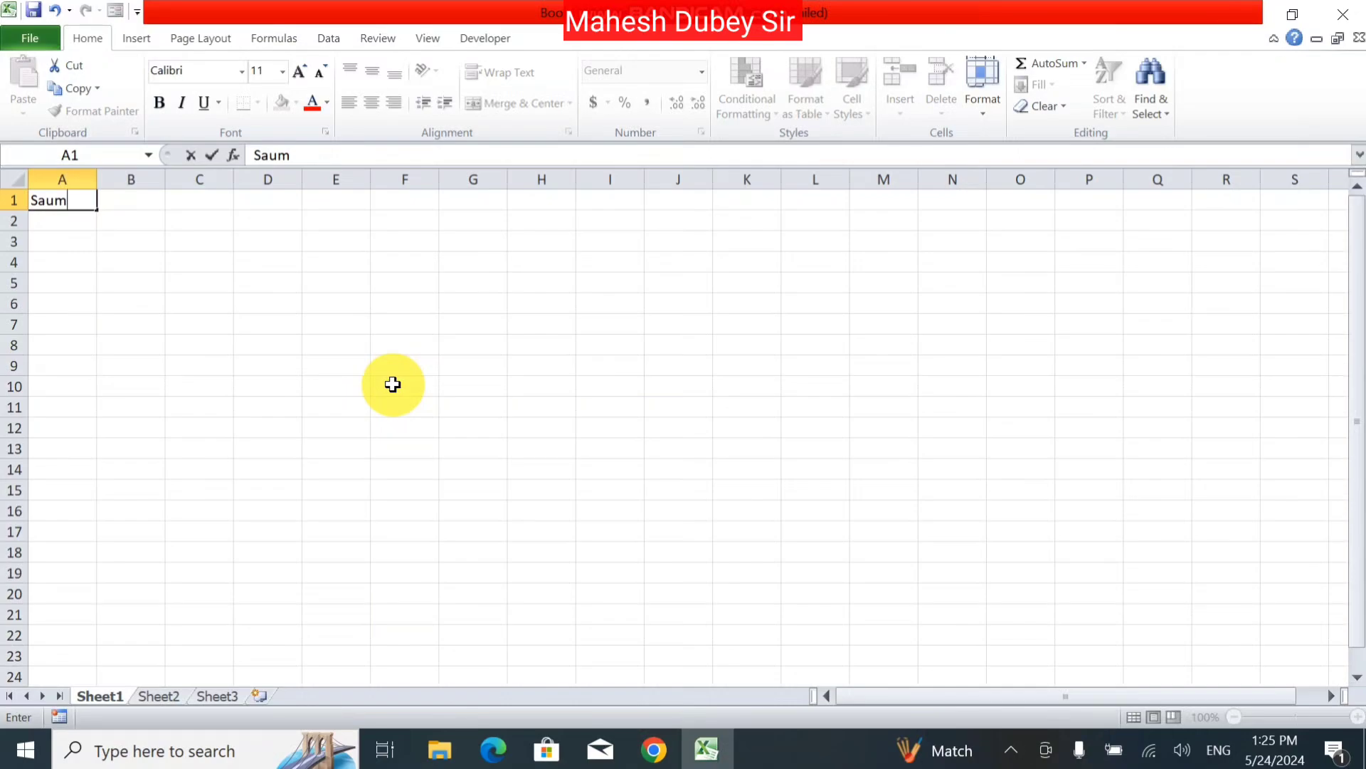
key(BackSpace)
text(mya Internati)
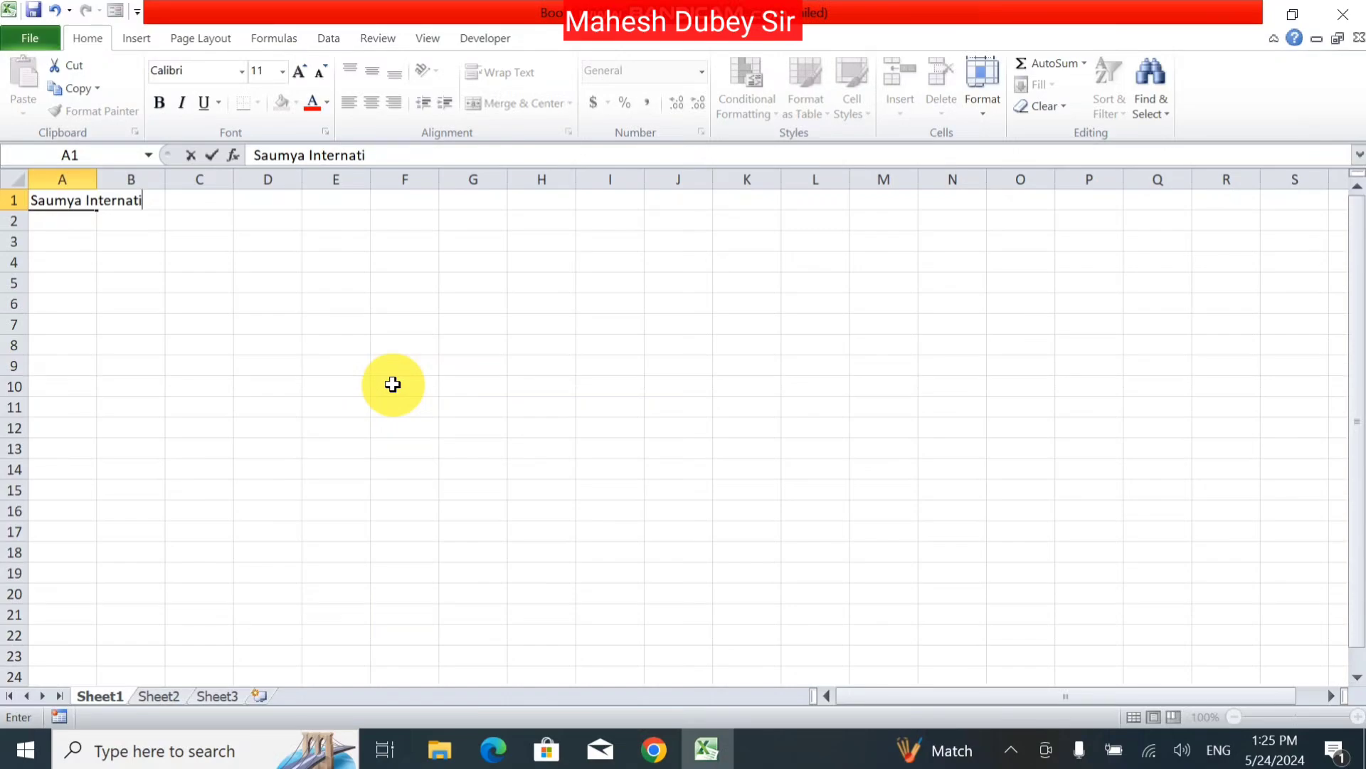
text(onal School)
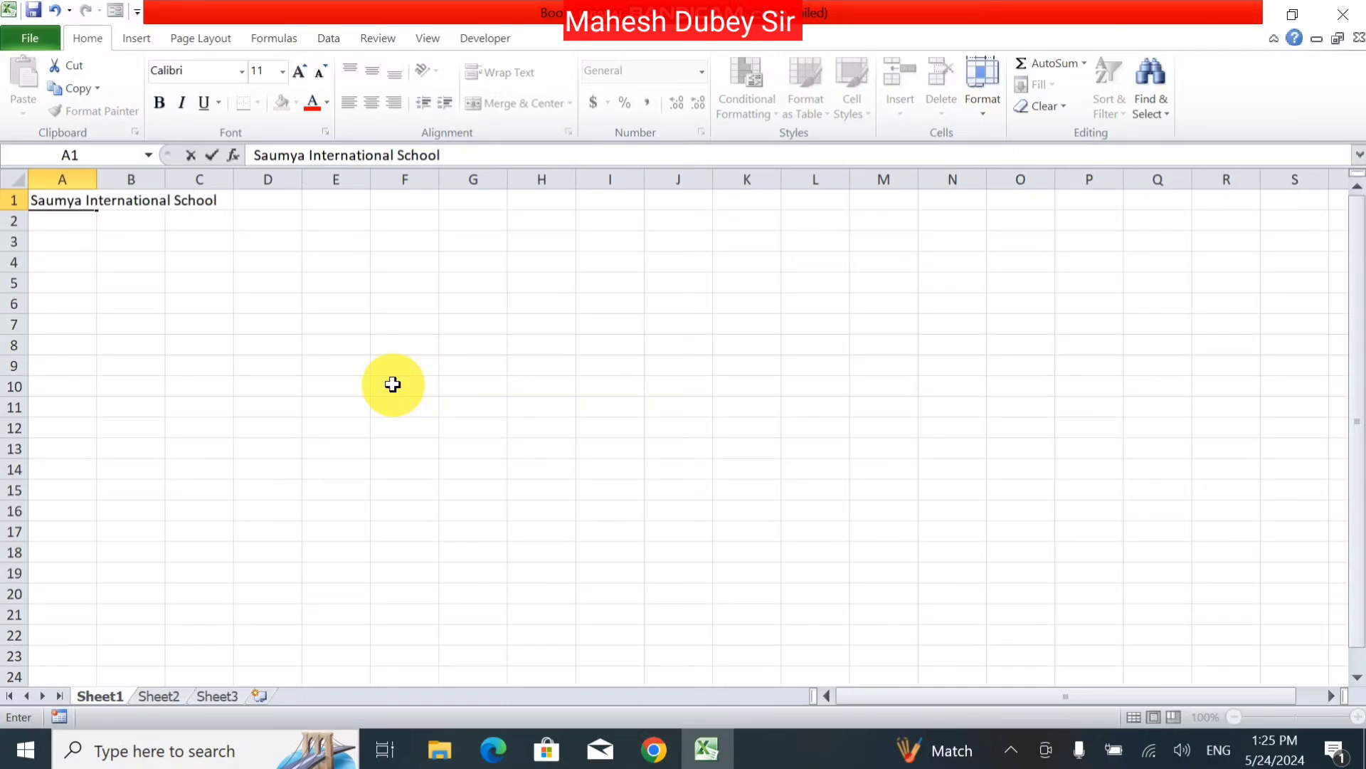
key(Return)
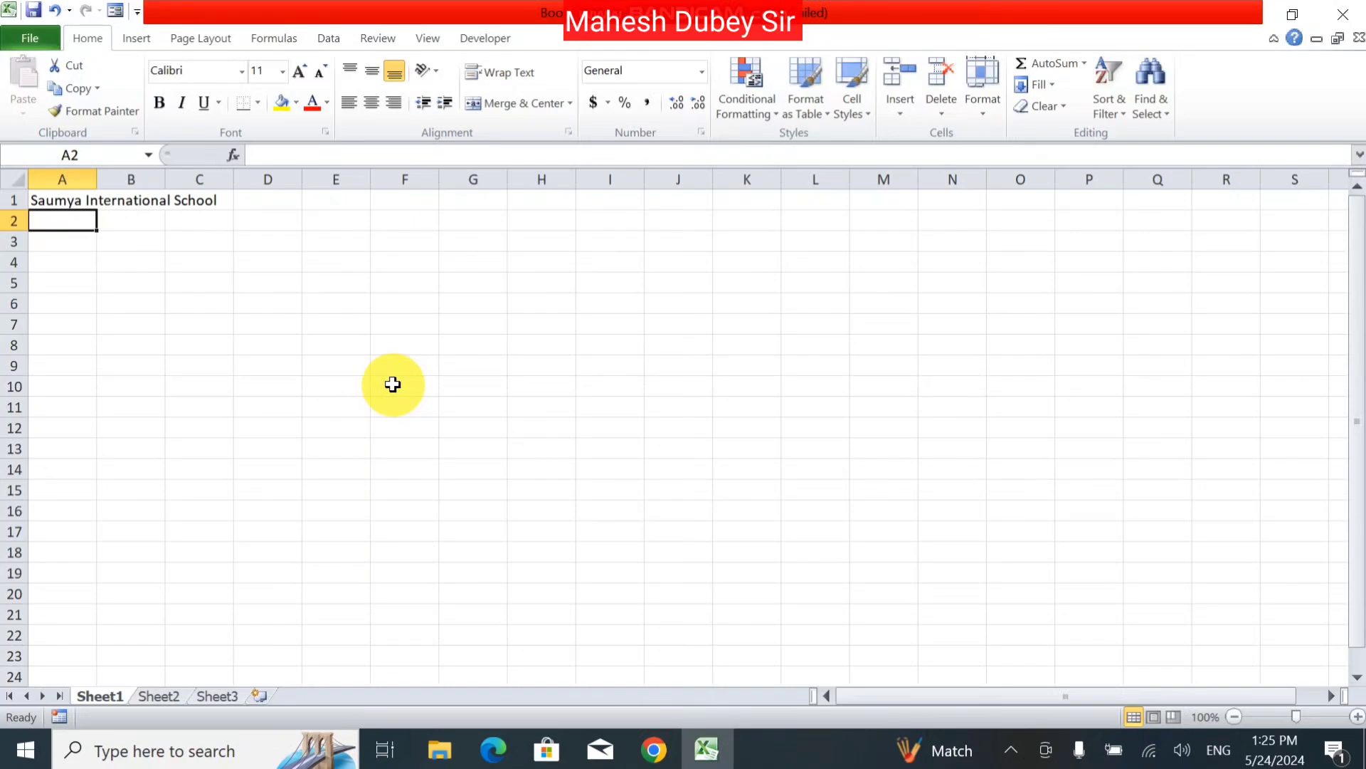
text(Rani)
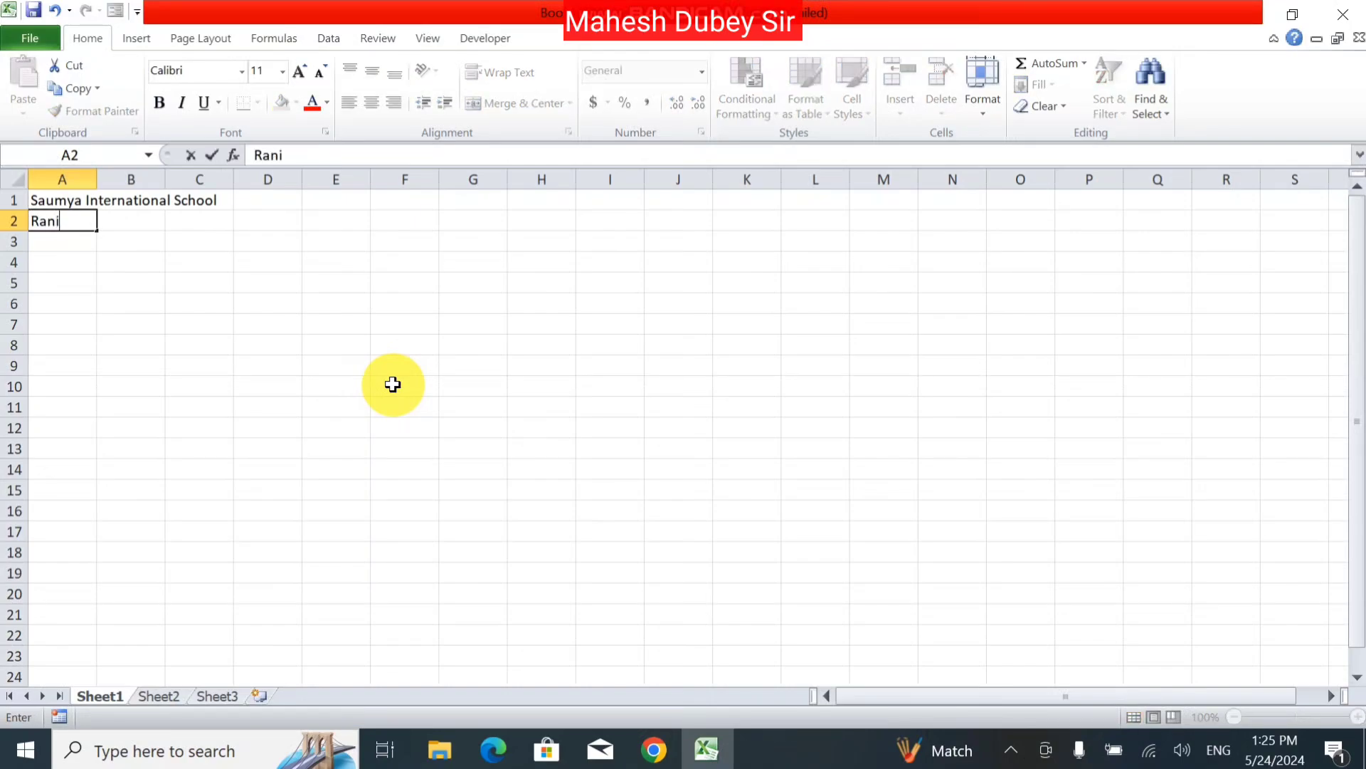
text(ganj Pratapgarh)
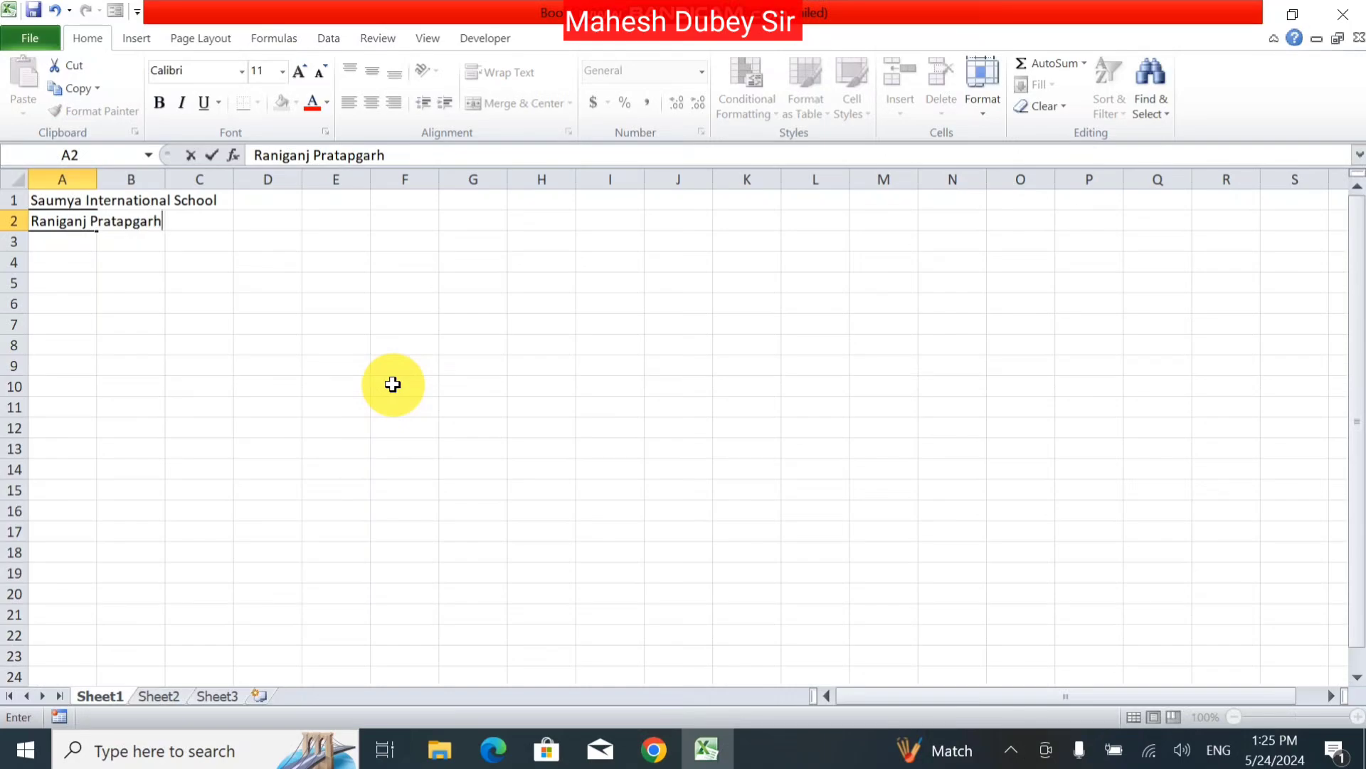
key(Return)
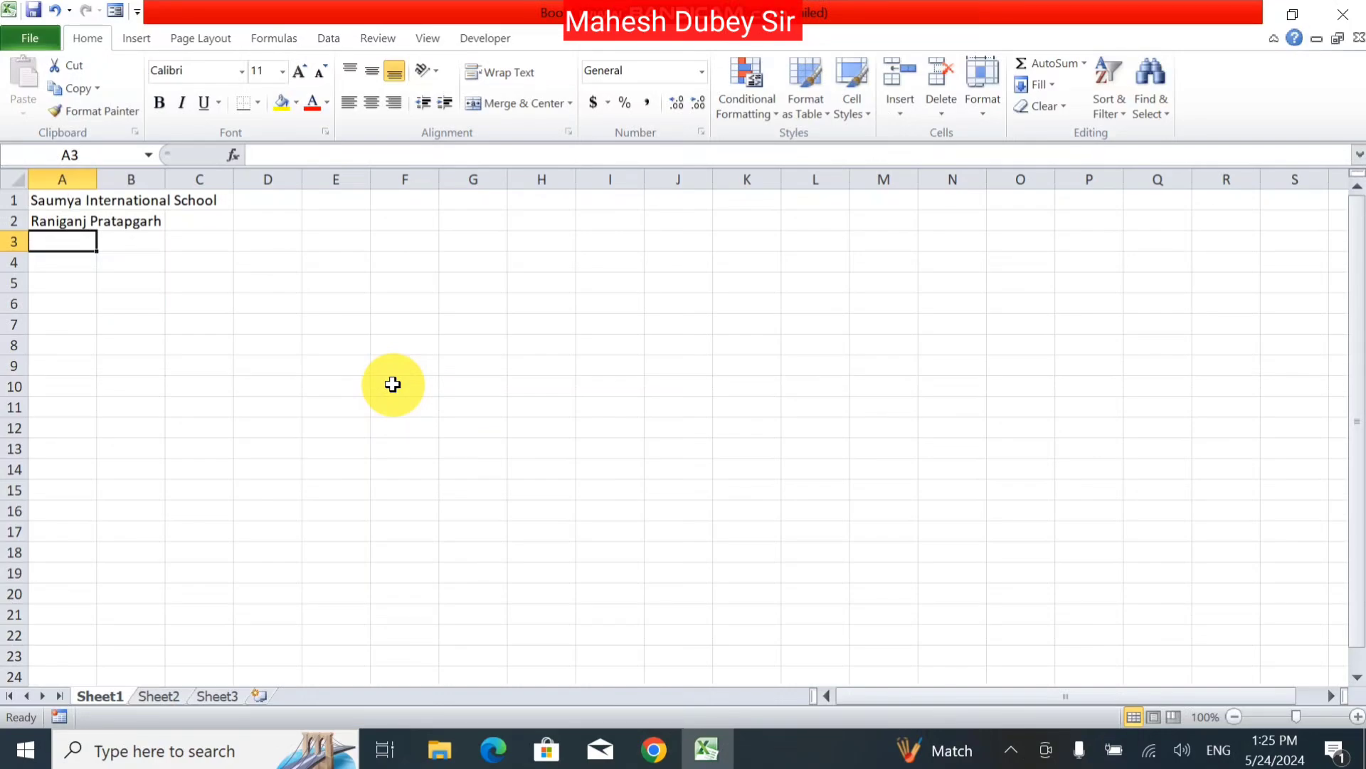
Step: Type the headers Sr, Student Name, Father Name and Mother Name in A3:D3
text(Sr)
key(Tab)
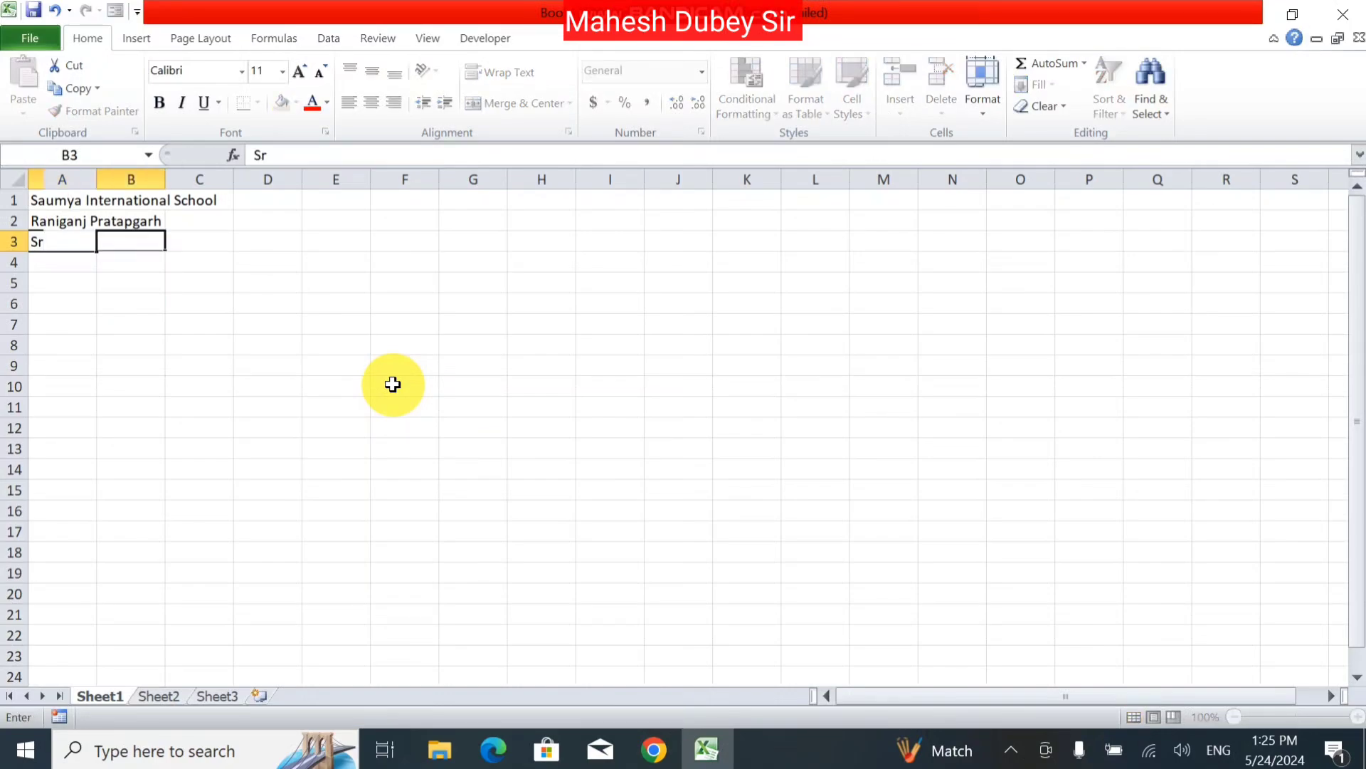
text(St)
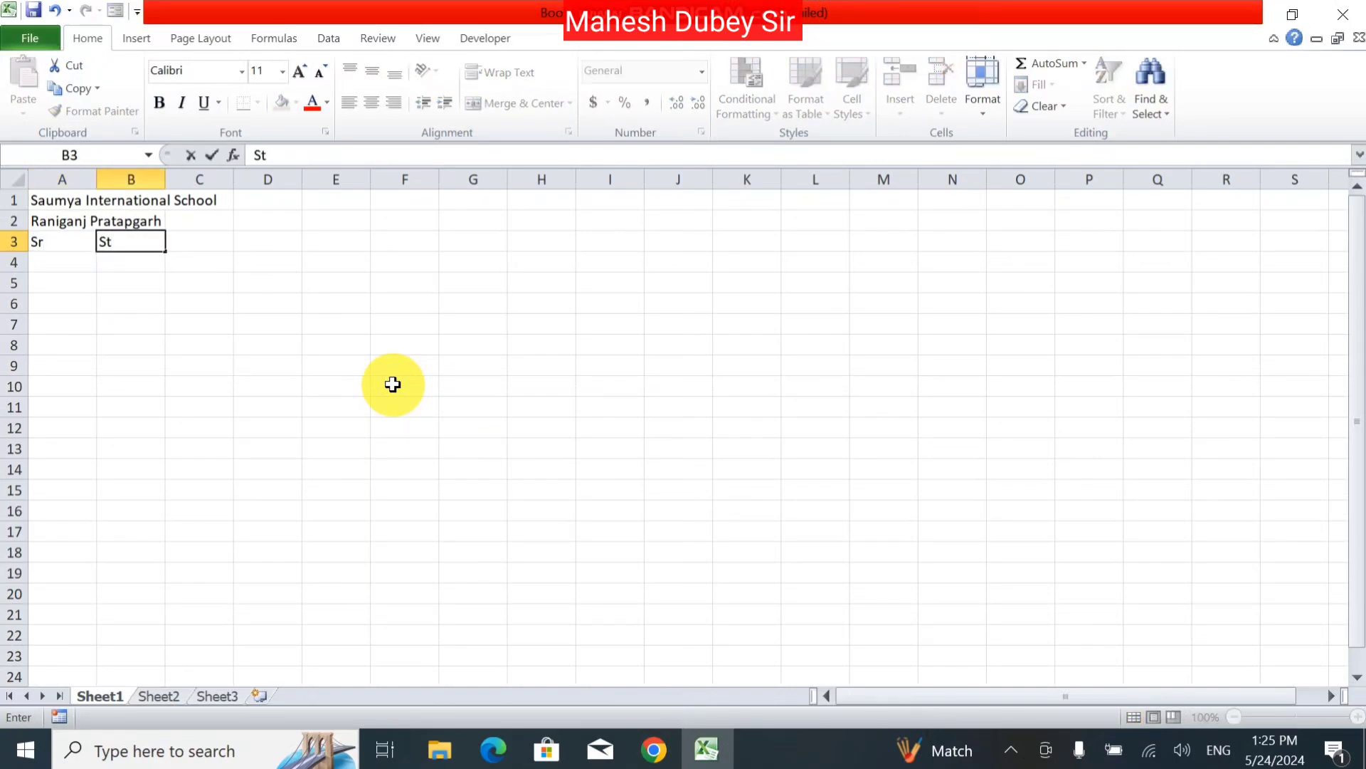
text(udent Name)
key(Tab)
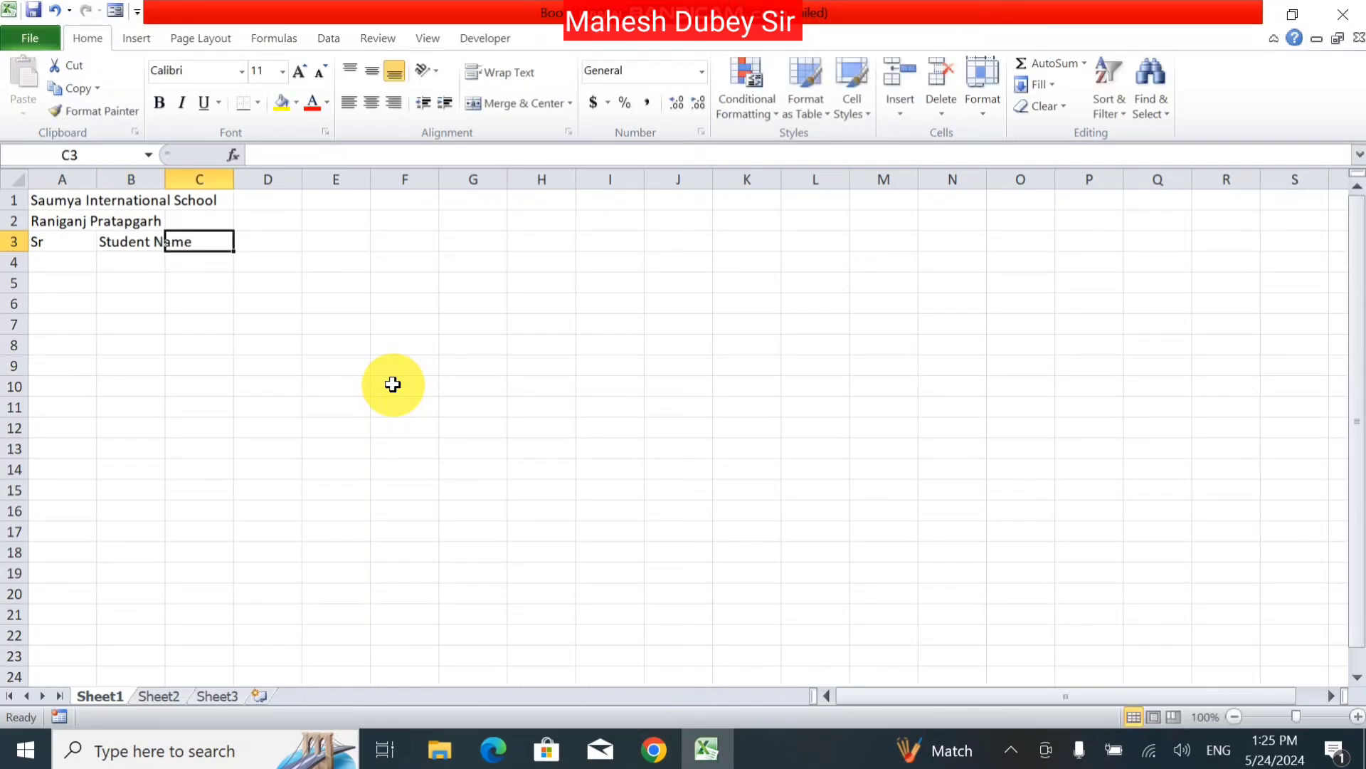
text(Father)
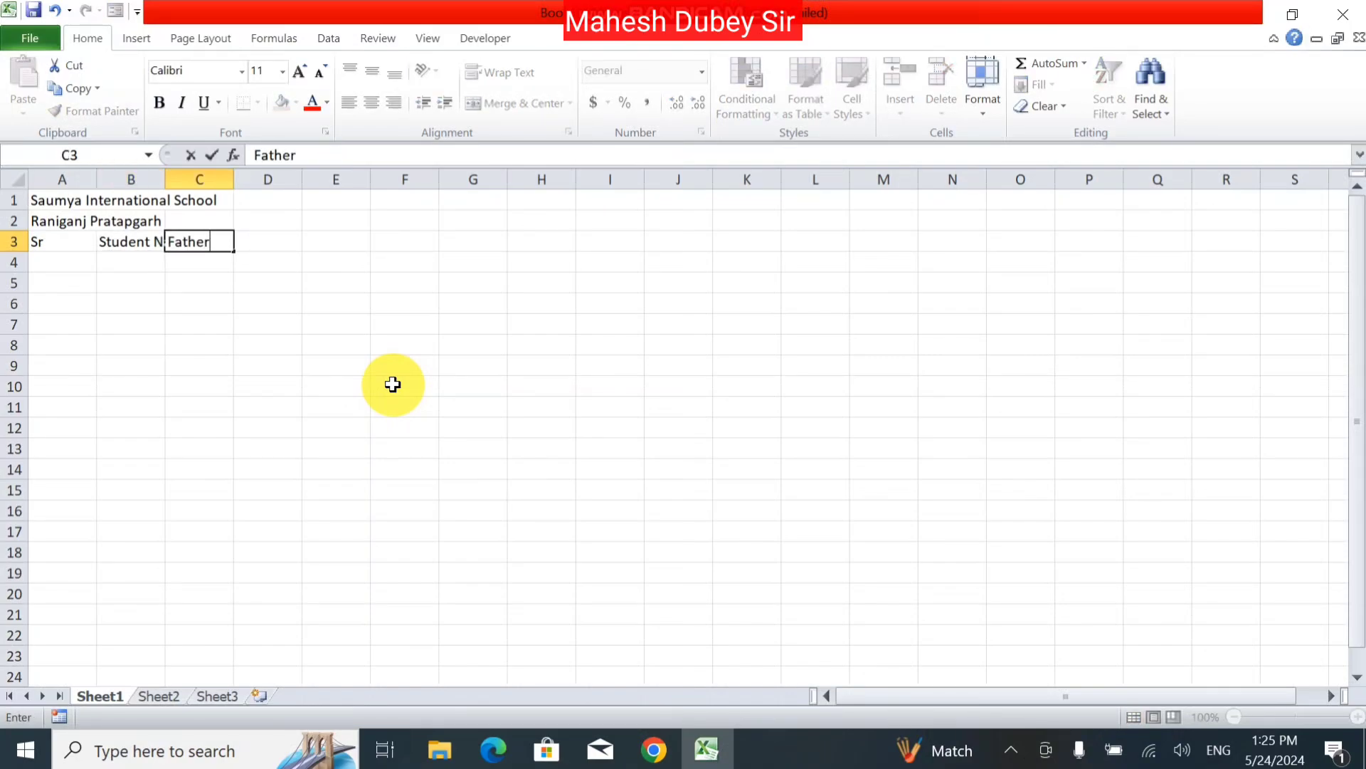
text( Name)
key(Tab)
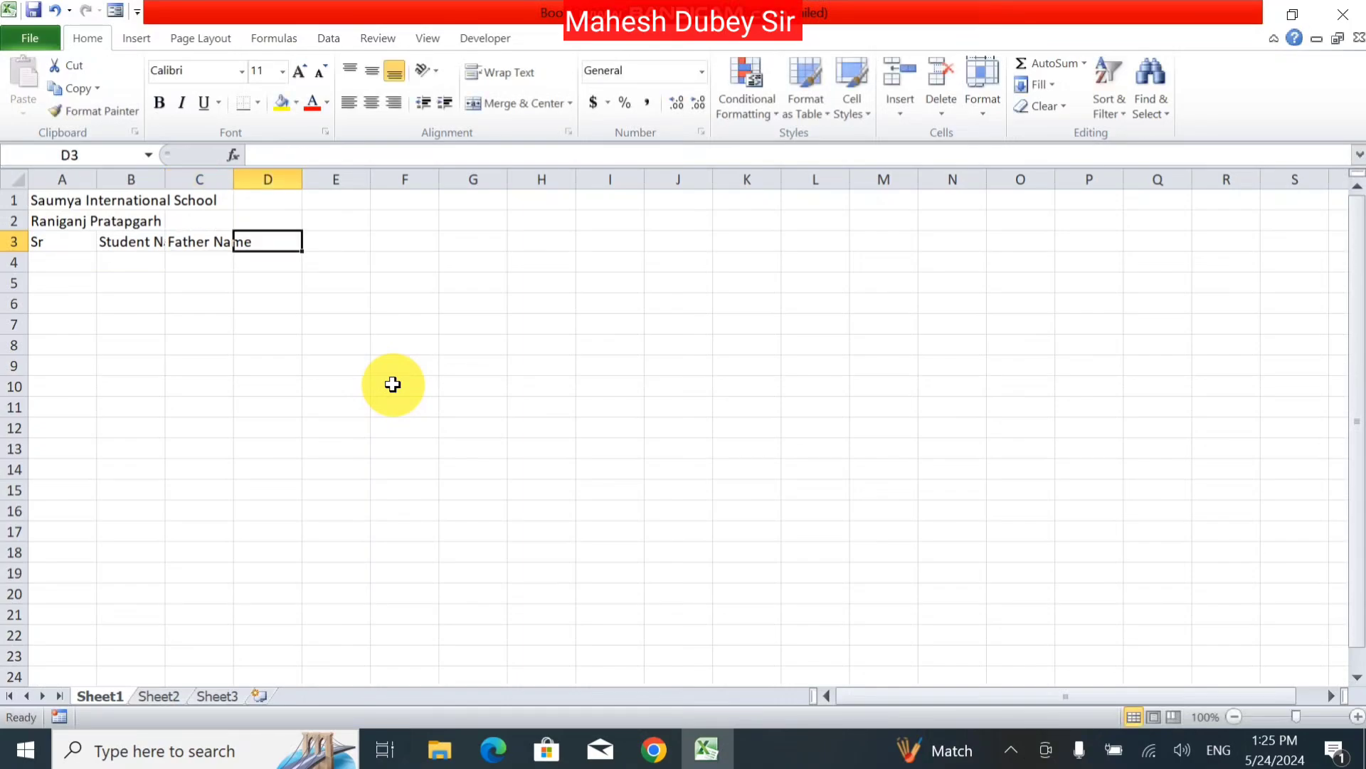
text(Mother N)
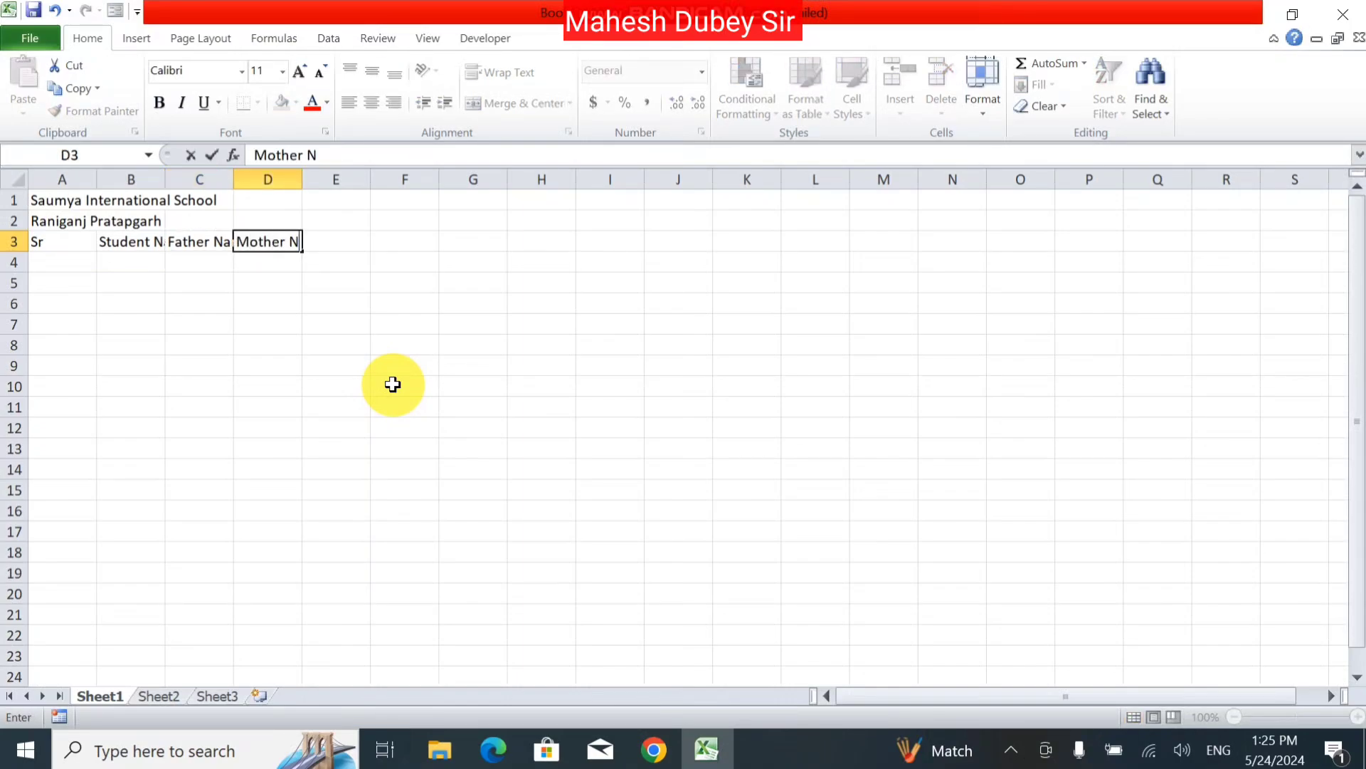
text(A)
key(BackSpace)
text(ame)
key(Tab)
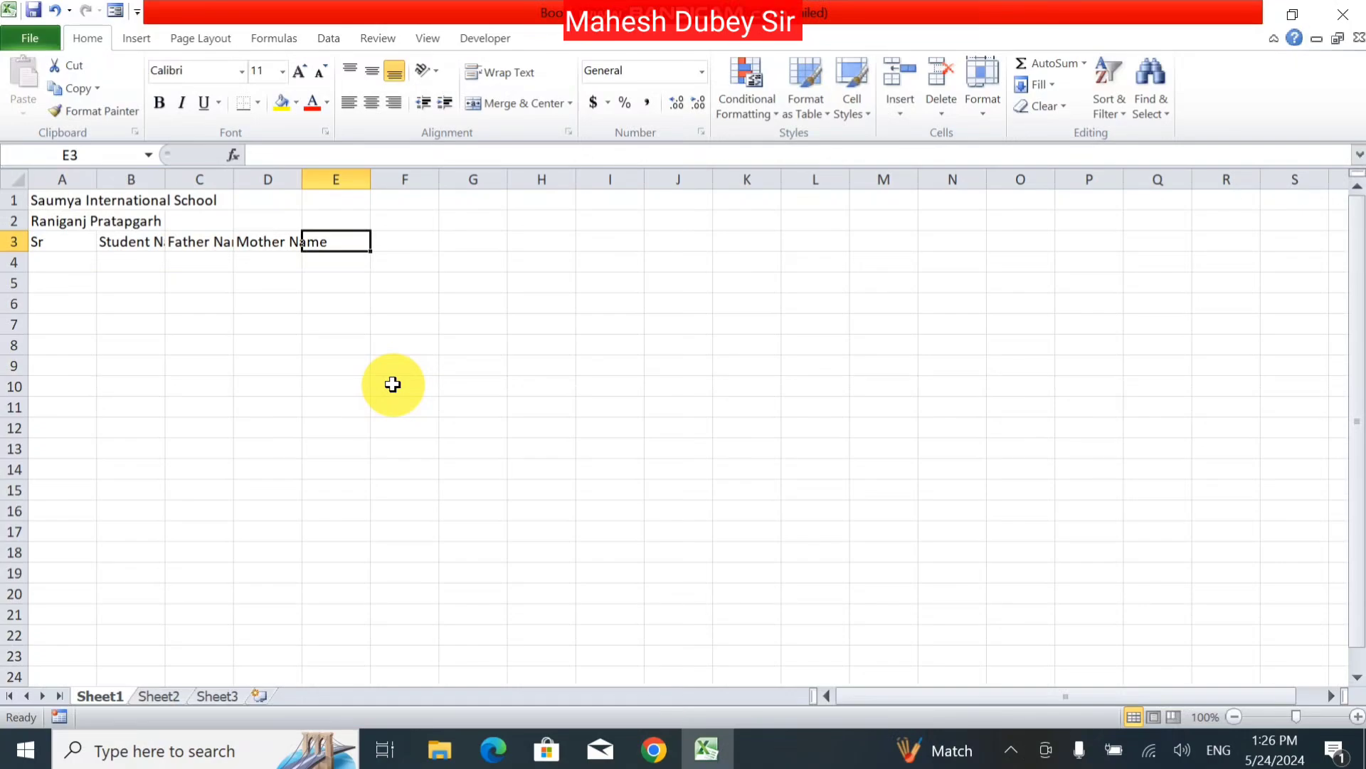
Step: Add the headers Add_date, Mobile, Date of Birth, Class and Other in E3:I3
text(A)
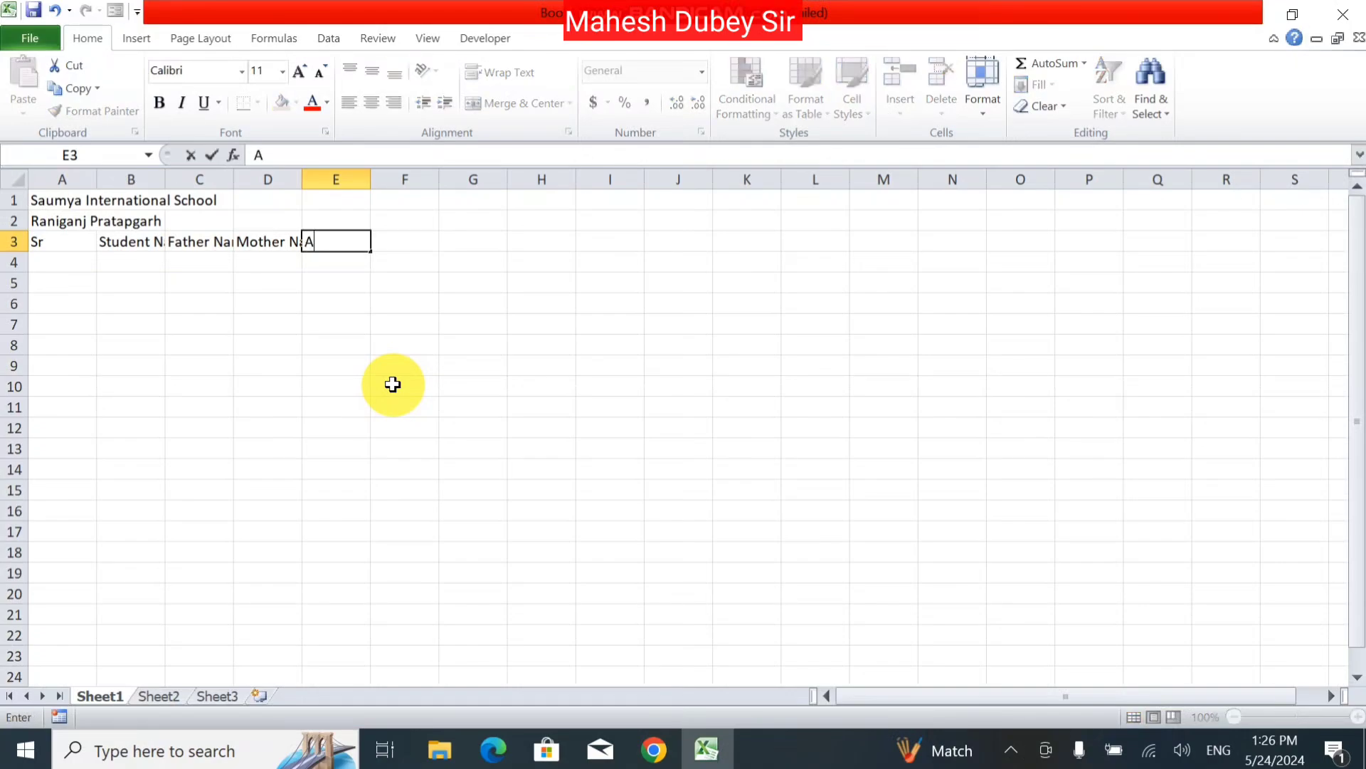
text(dd_date)
key(Tab)
text(Mobile)
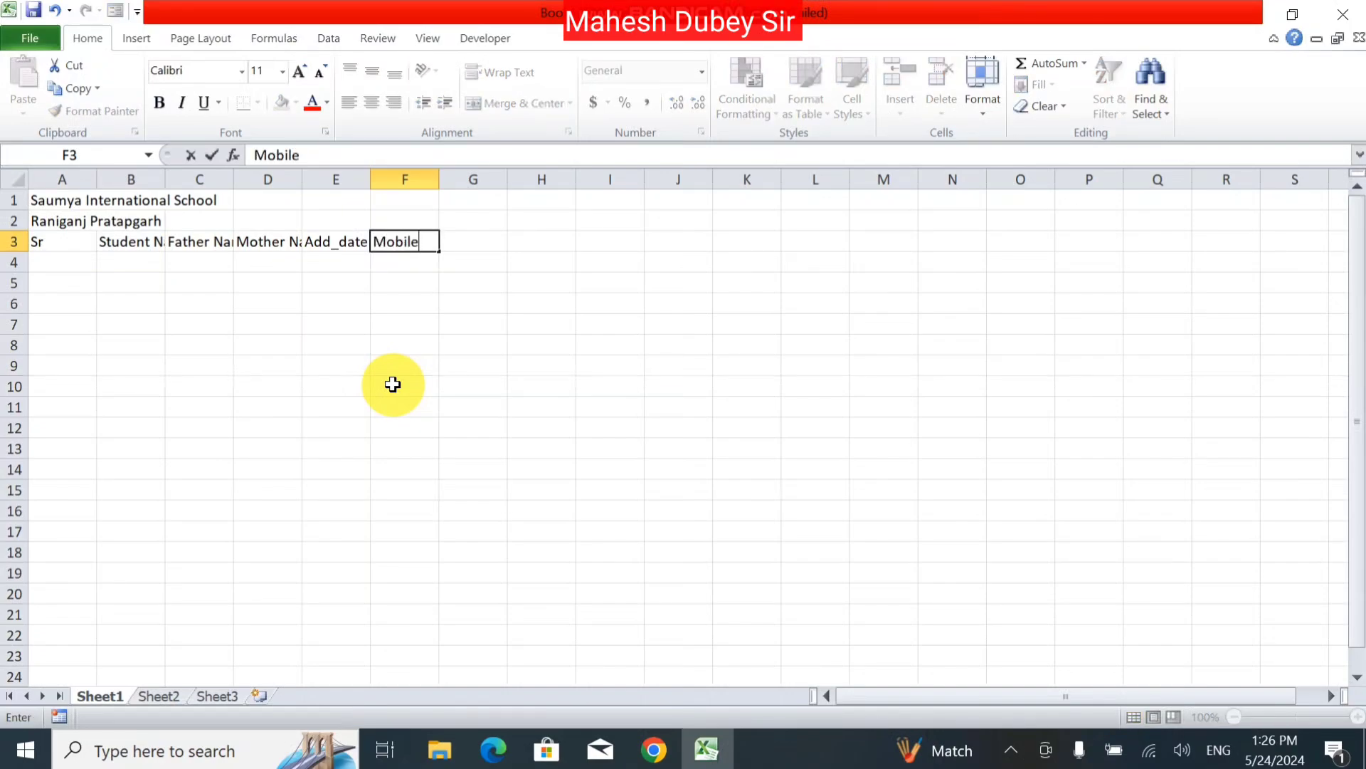
key(Tab)
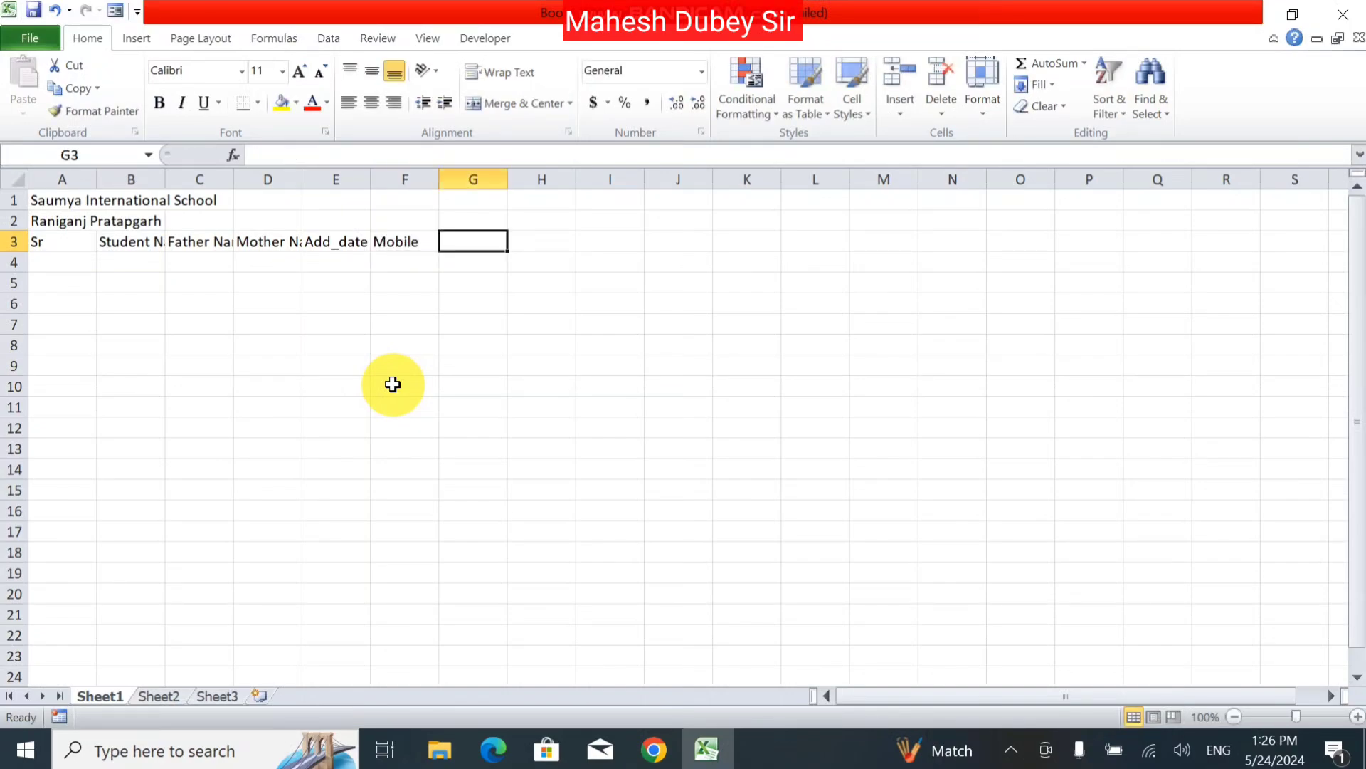
text(Date o)
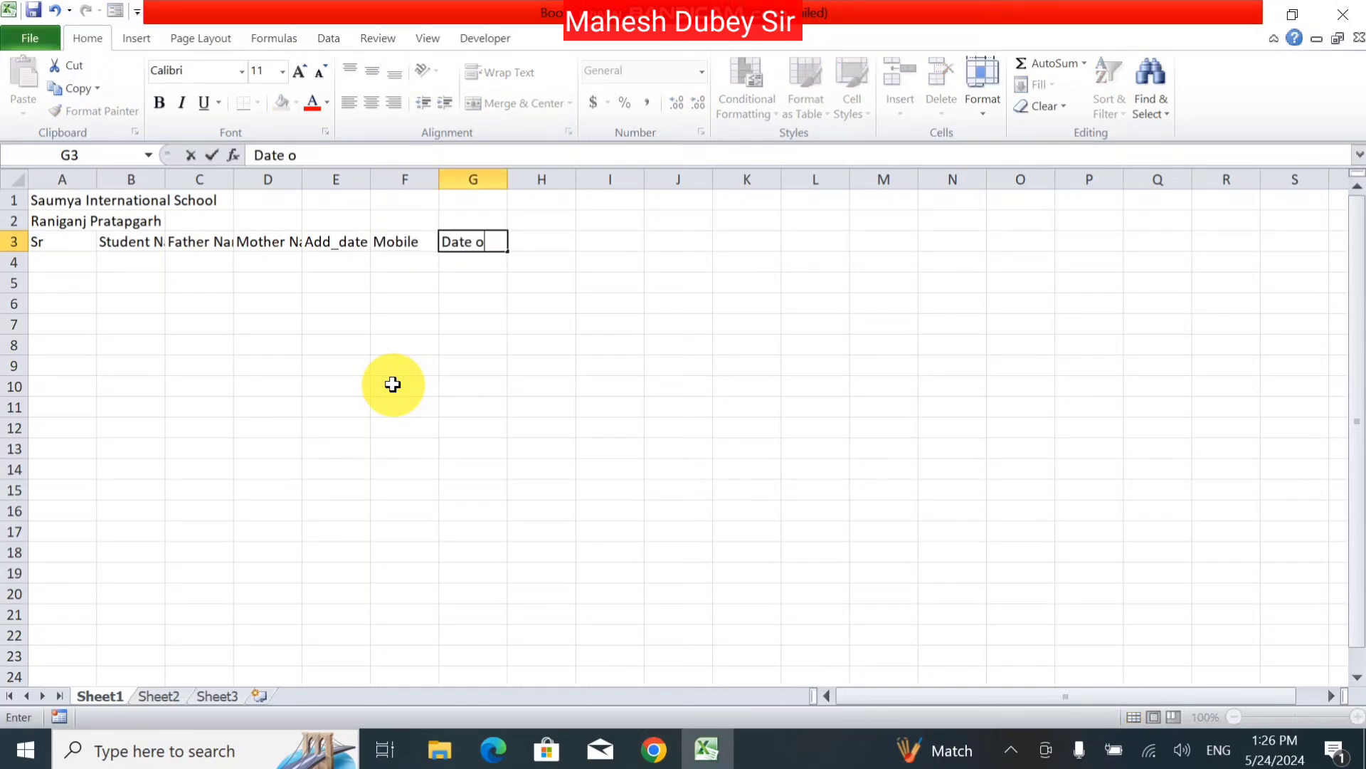
text(f Birth)
key(Tab)
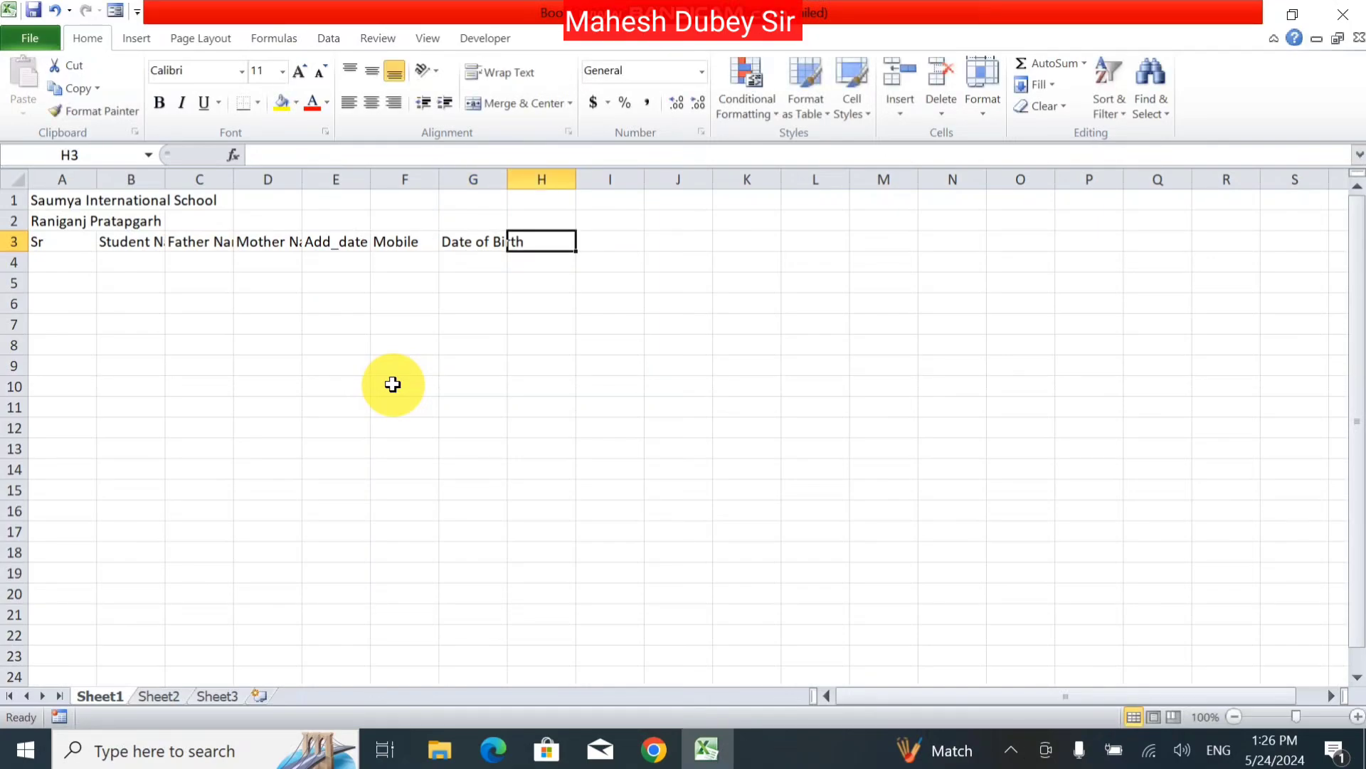
text(C)
key(BackSpace)
text(C)
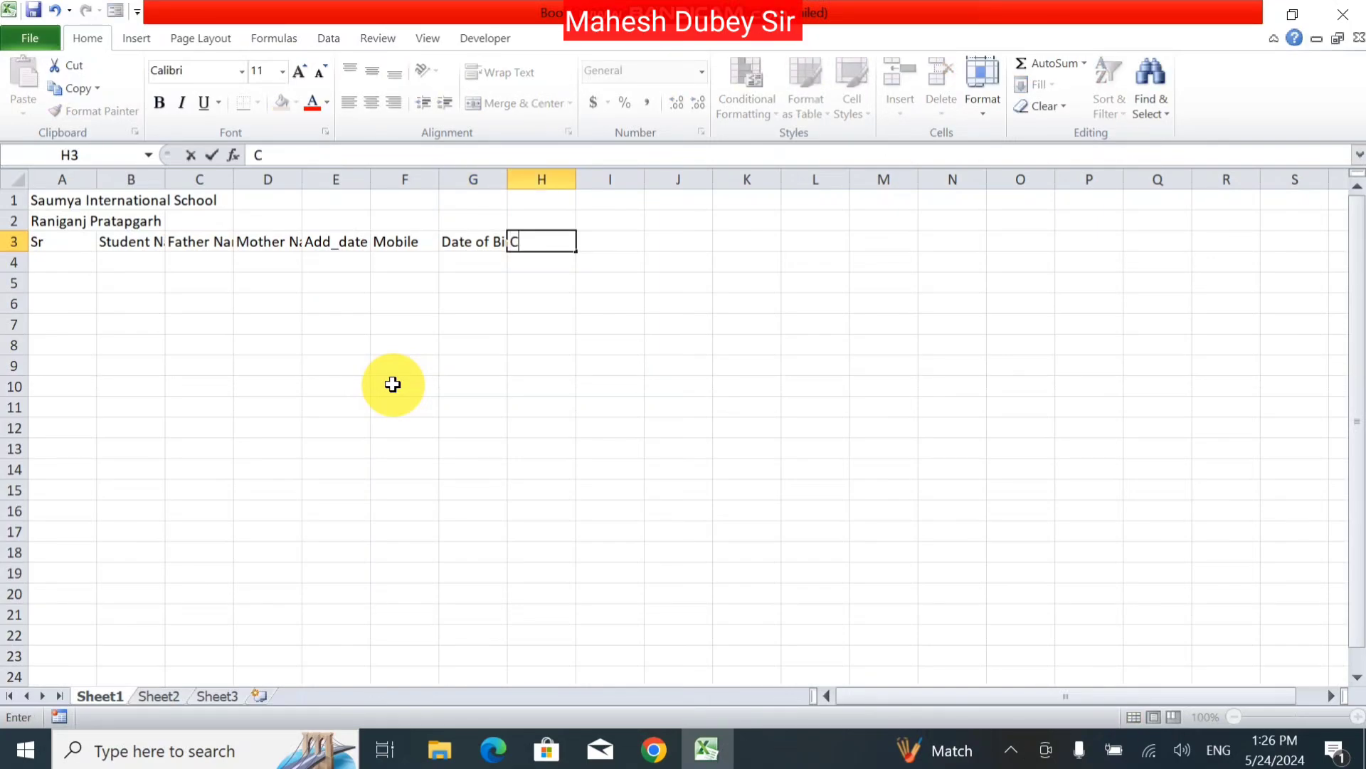
text(lass)
key(Tab)
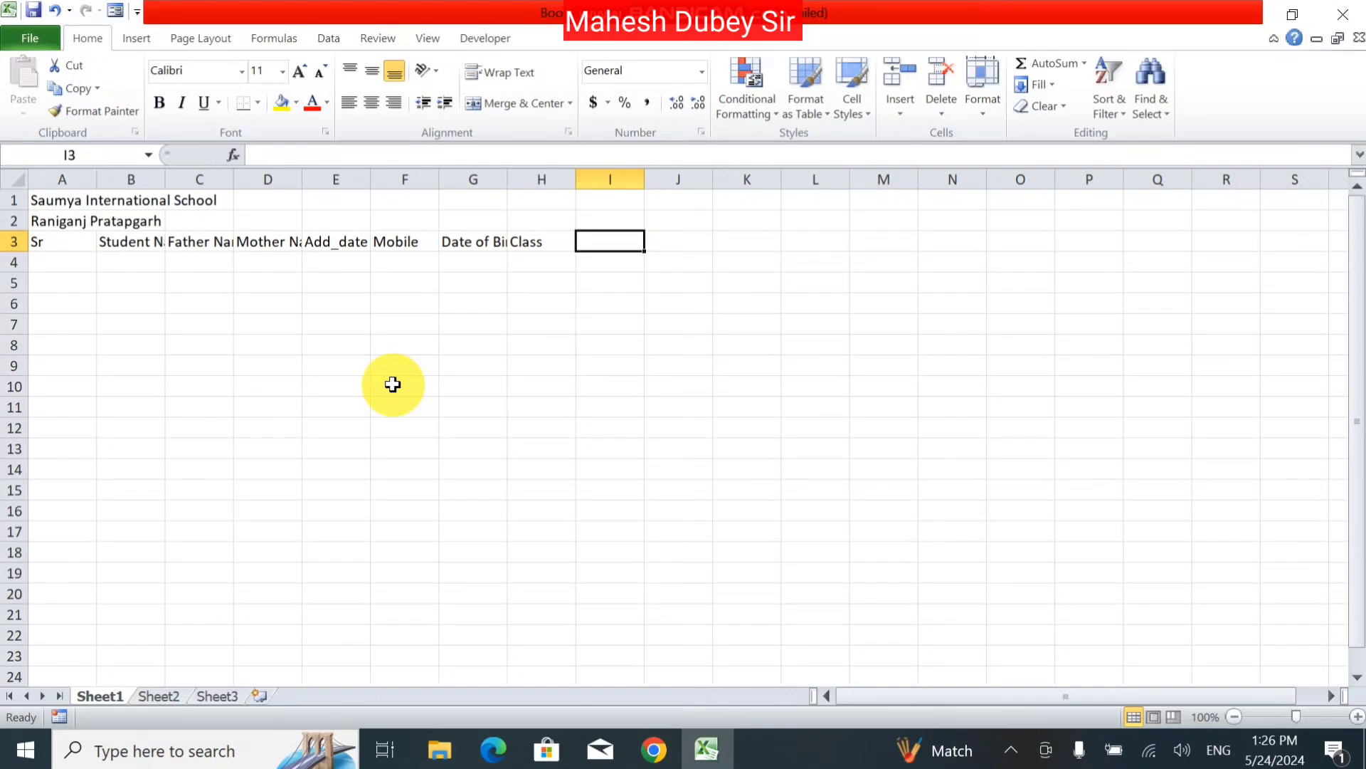
text(Other)
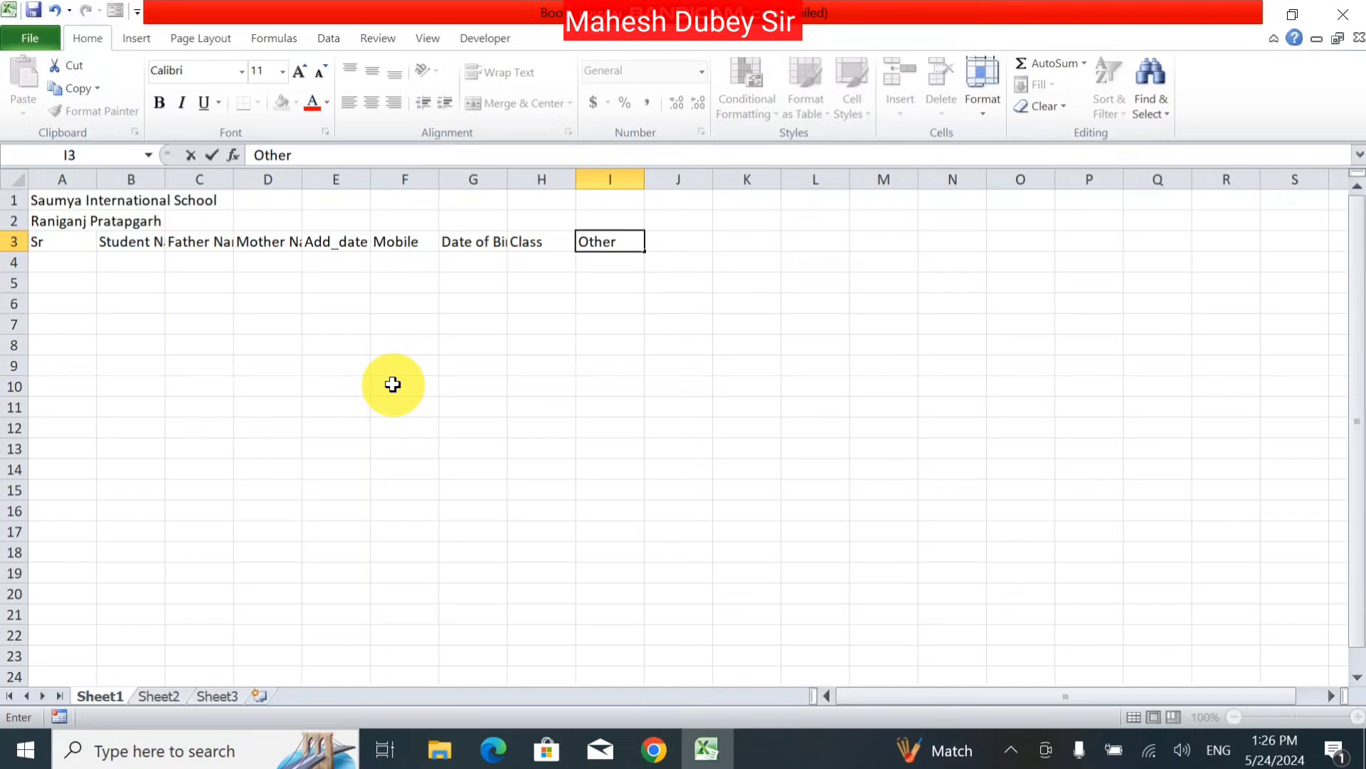
key(Return)
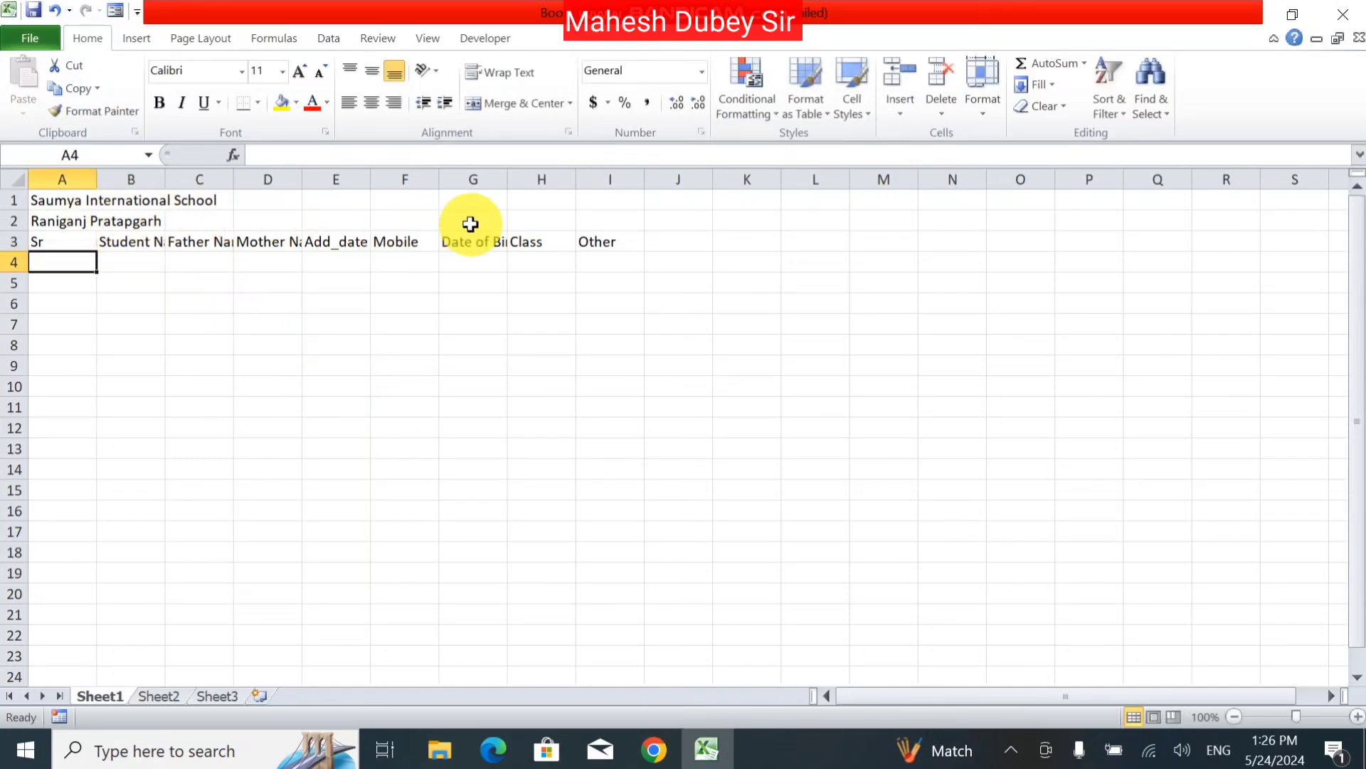
Step: Merge and centre A1:I1 and A2:I2 for the title and subtitle
drag(54, 201, 612, 178)
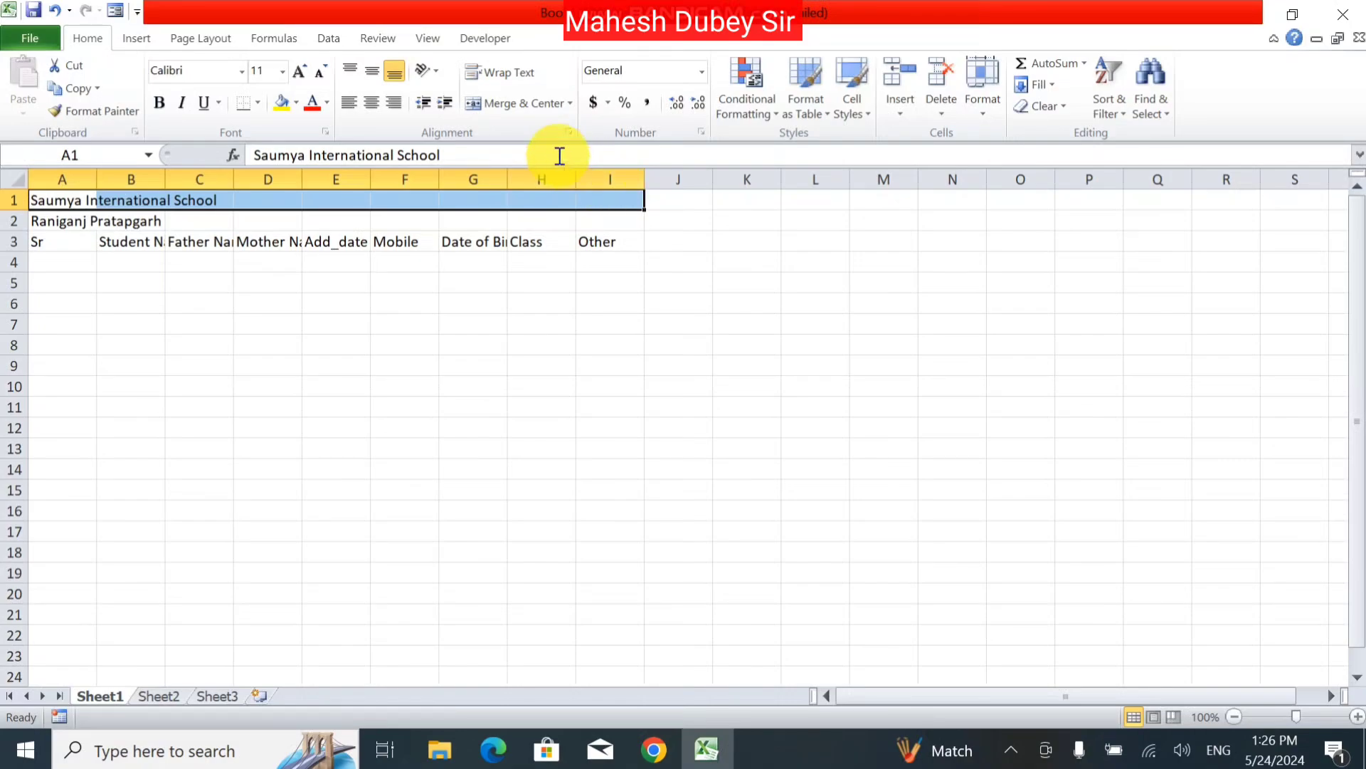
click(502, 101)
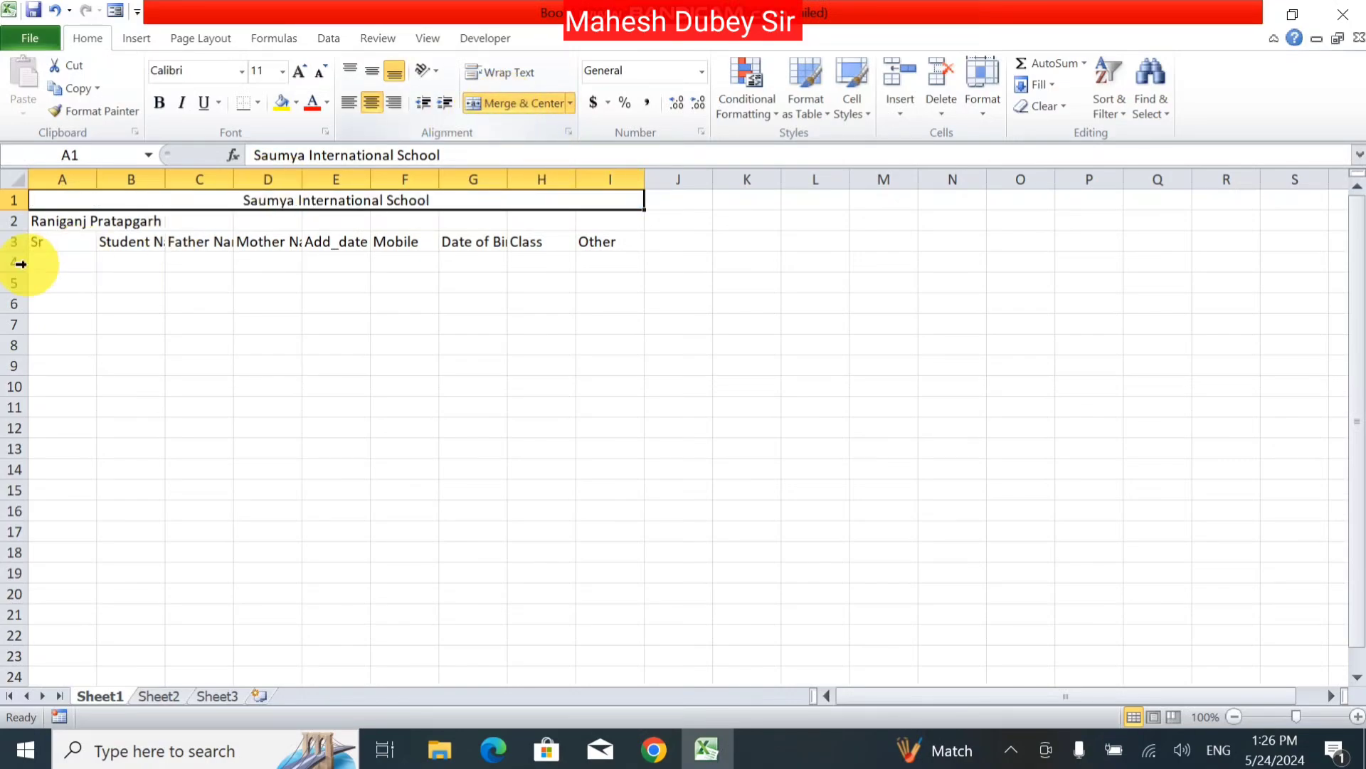
drag(50, 218, 645, 215)
click(645, 214)
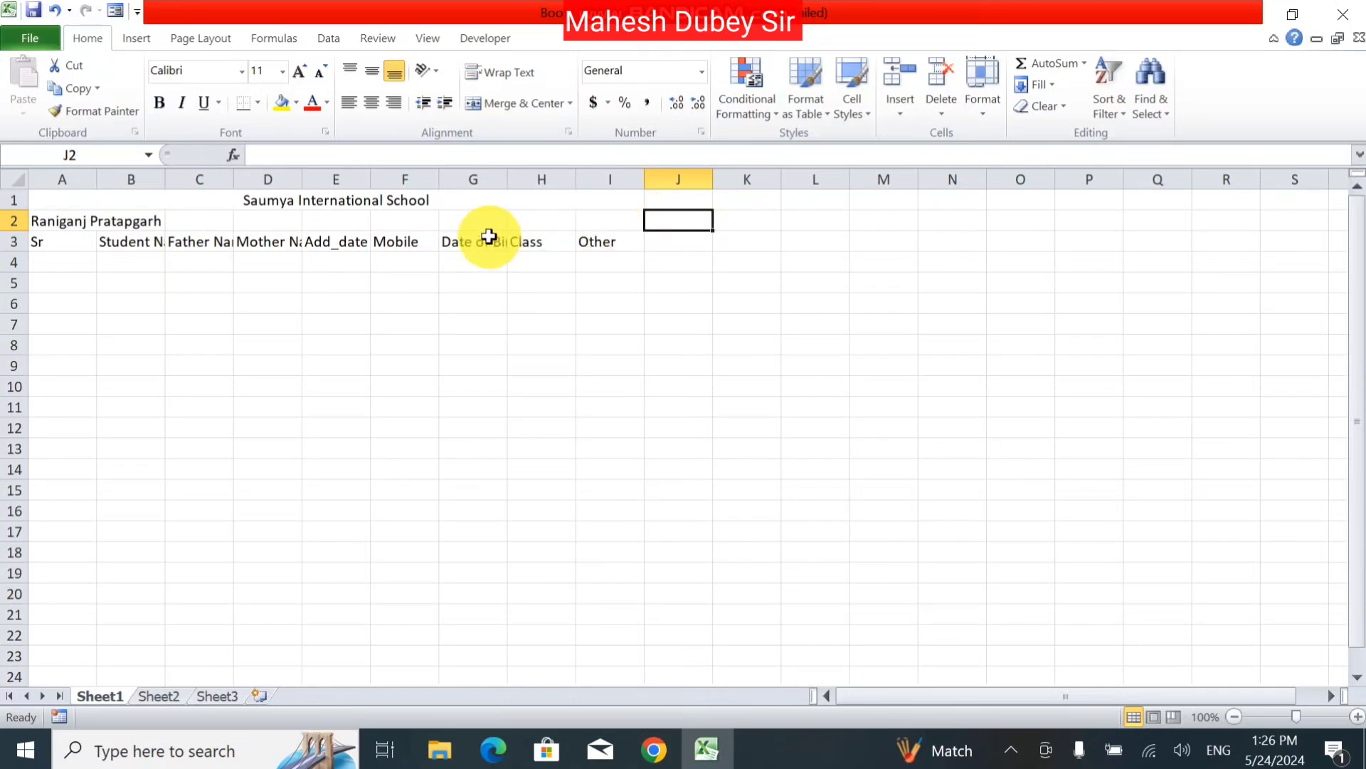
drag(55, 216, 610, 234)
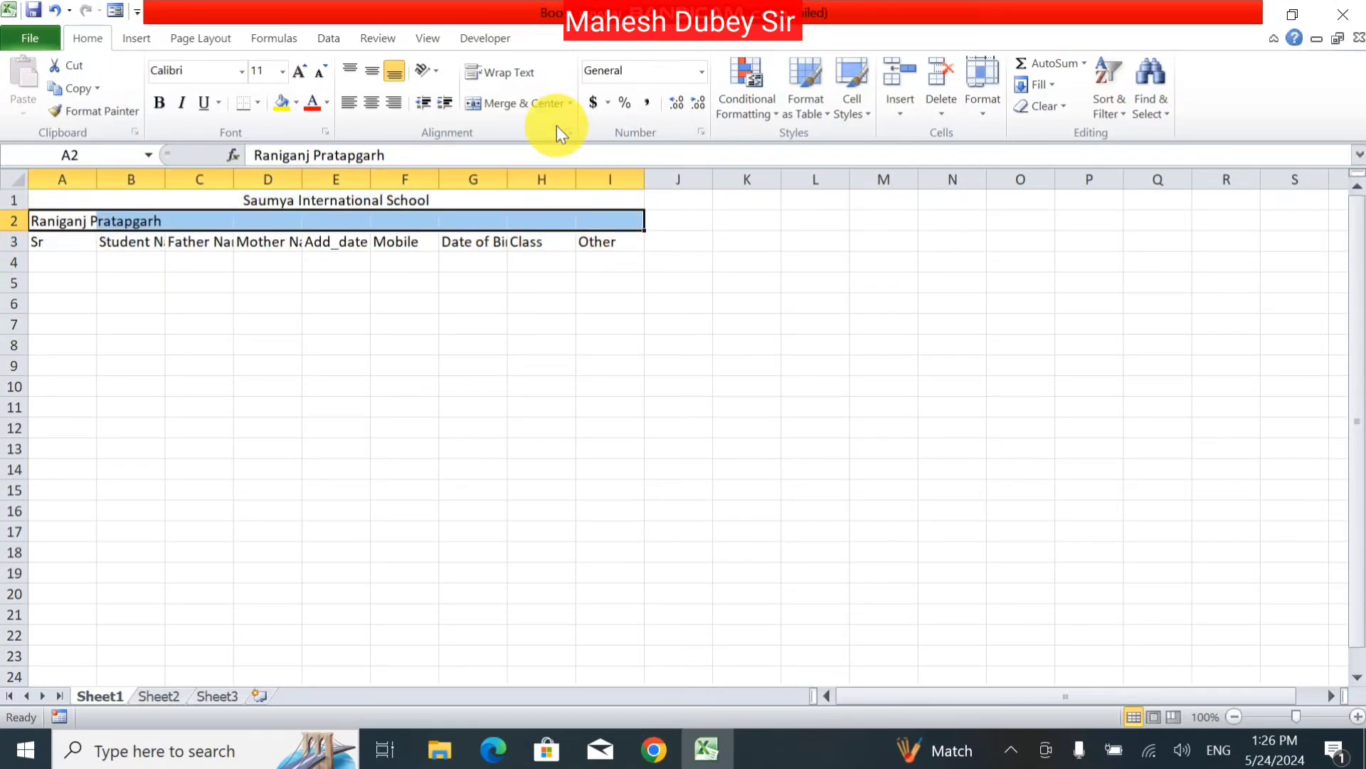
click(508, 105)
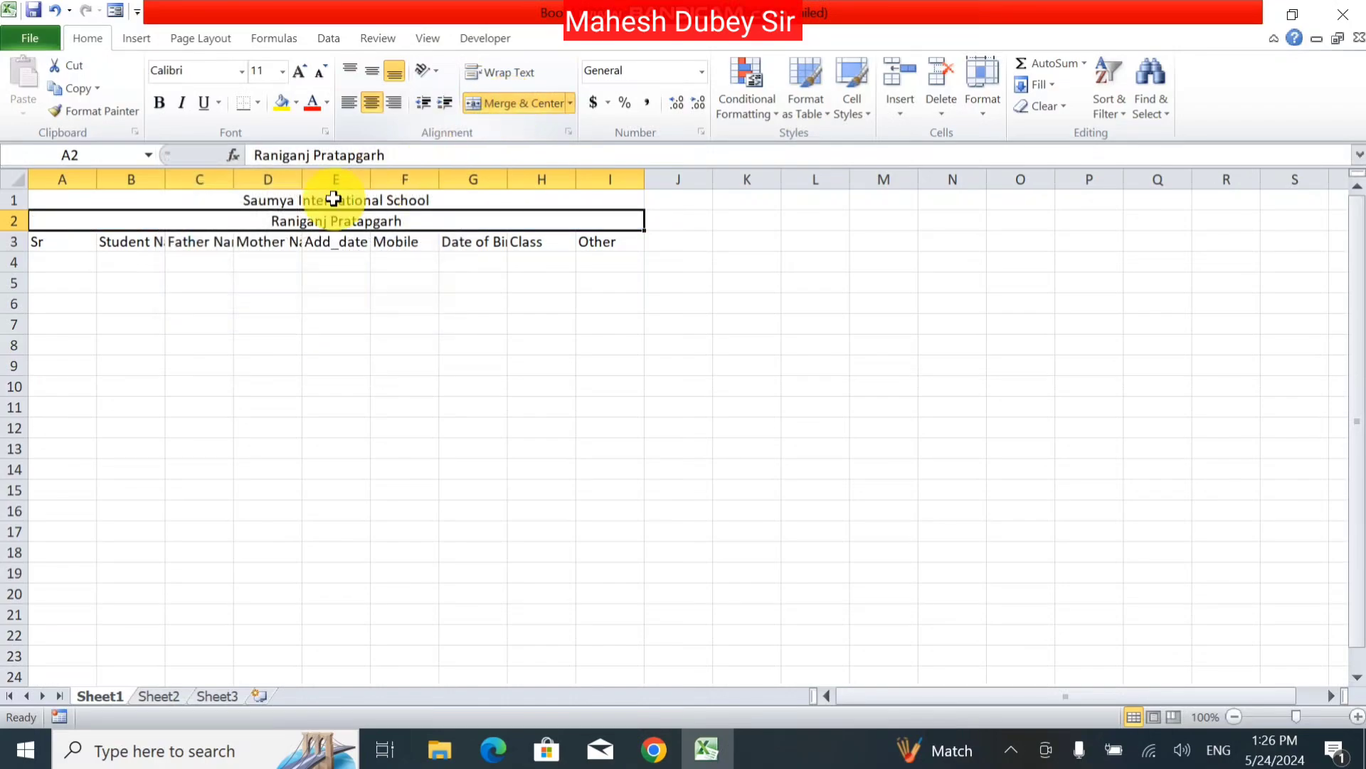
Step: Enlarge the Raniganj Pratapgarh subtitle to 14 pt and the school title to 16 pt
click(175, 199)
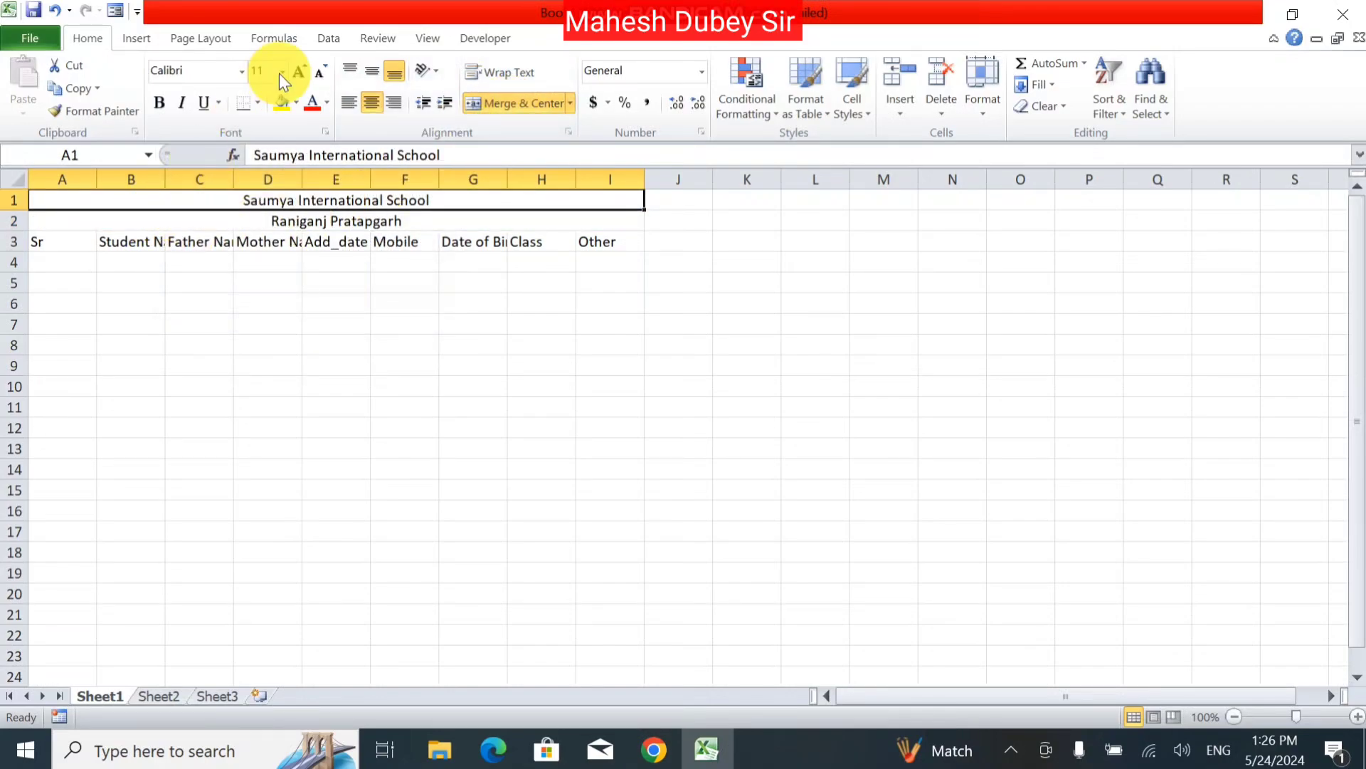
click(297, 75)
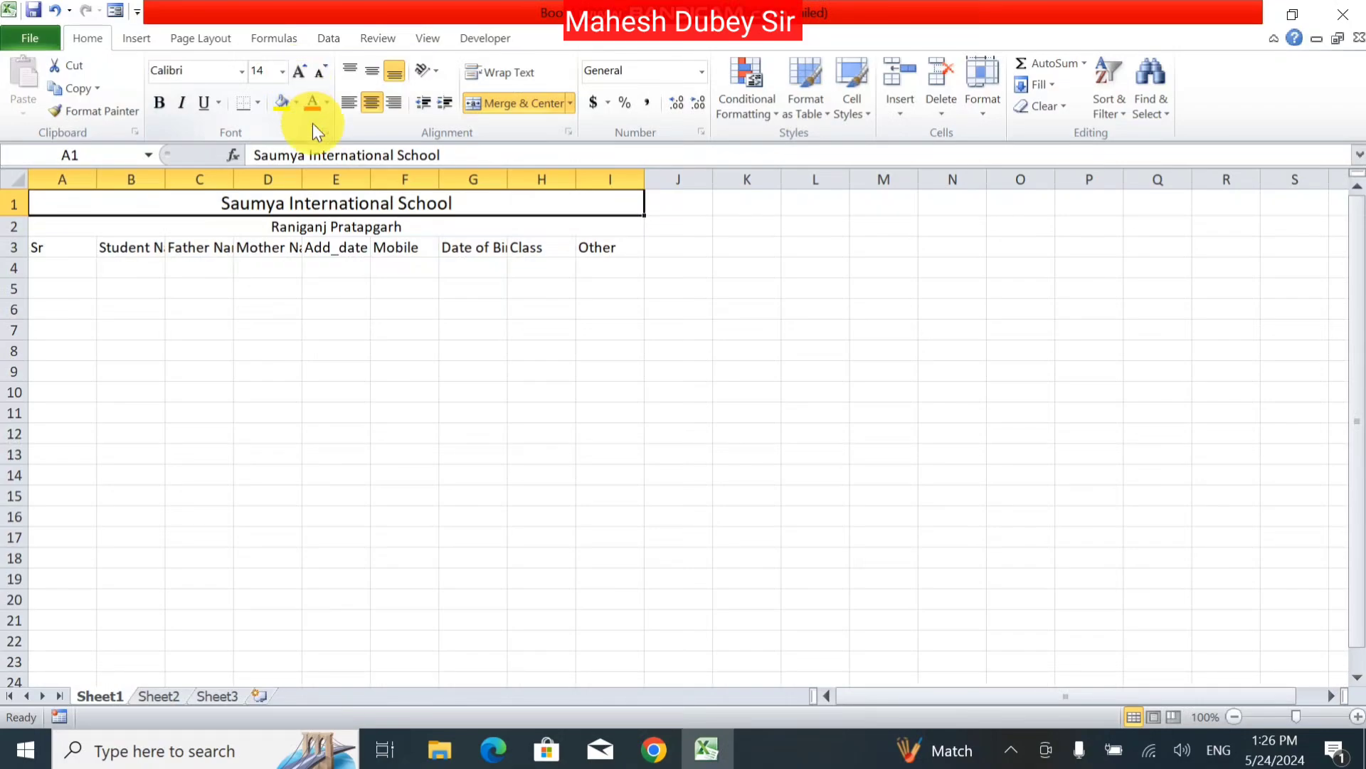
click(284, 228)
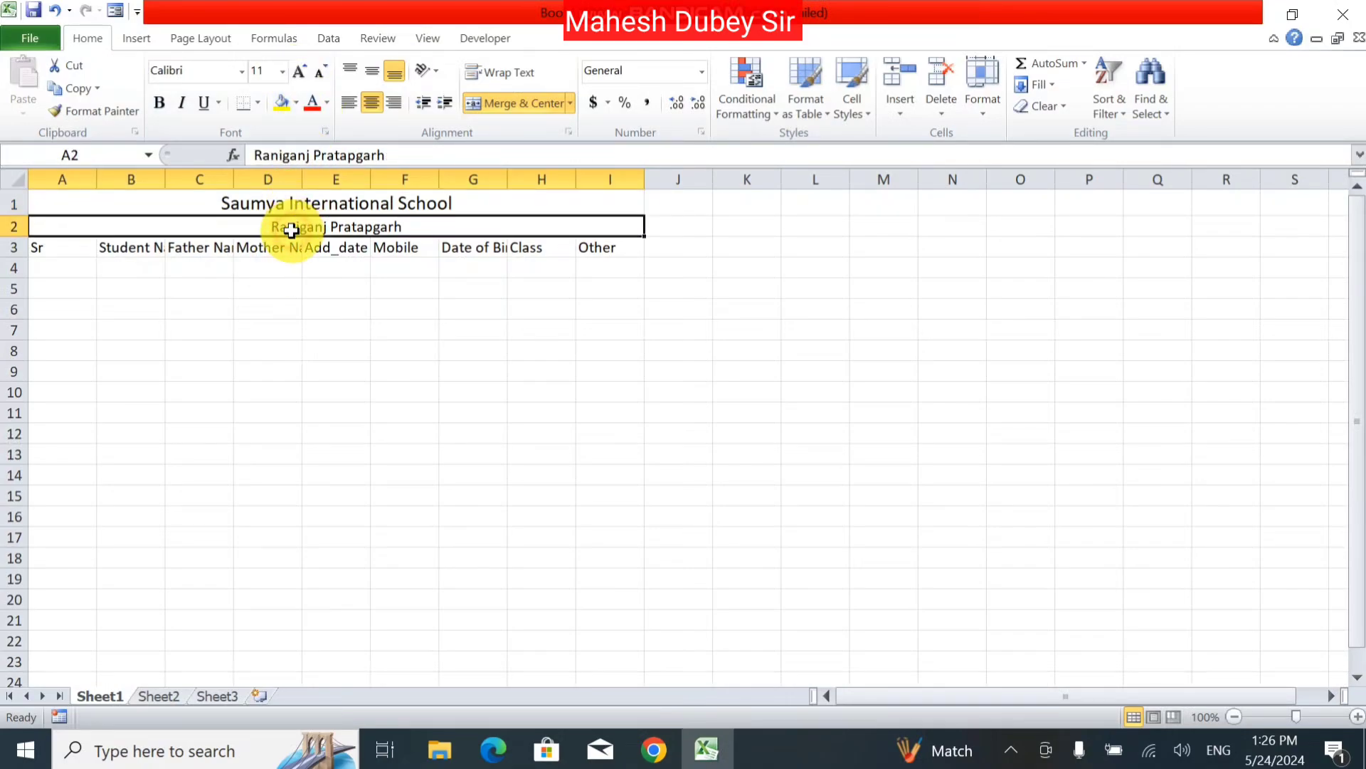
click(302, 69)
click(302, 68)
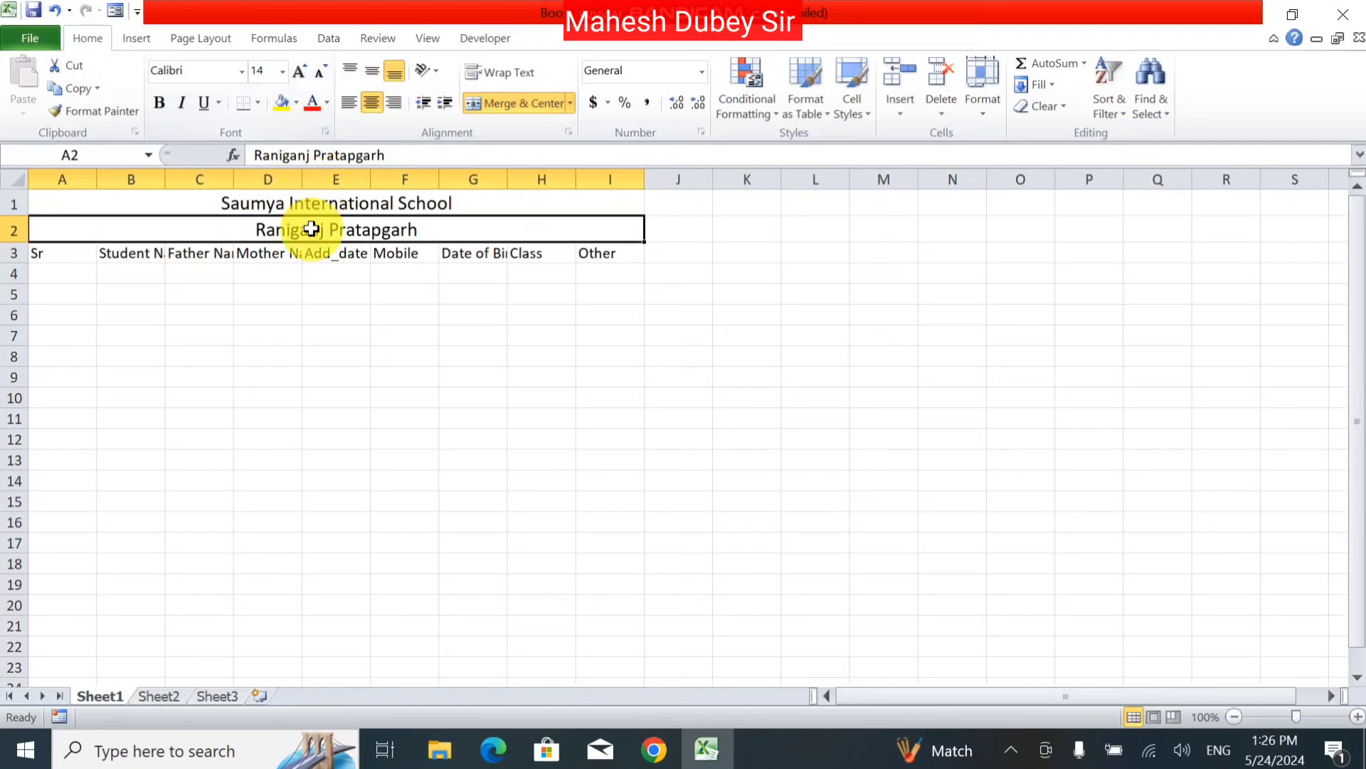
click(315, 203)
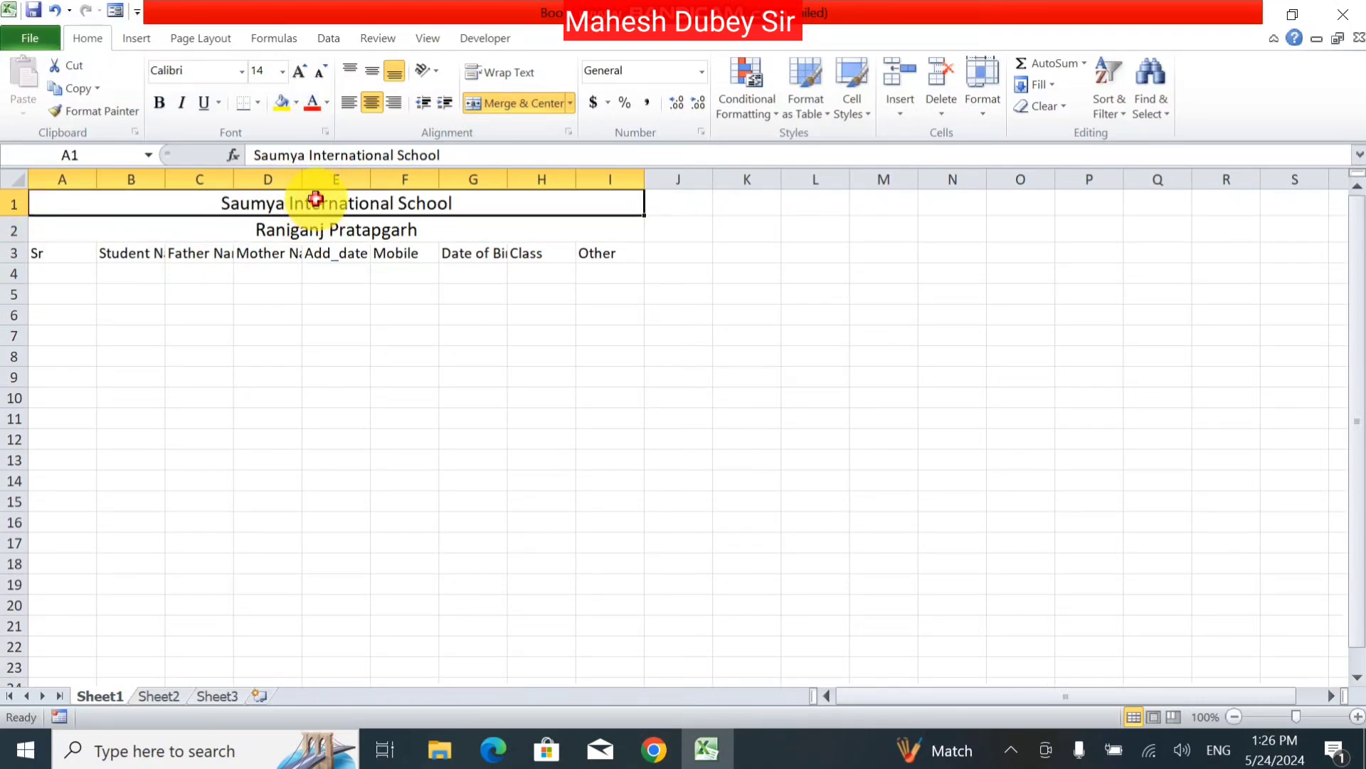
click(299, 68)
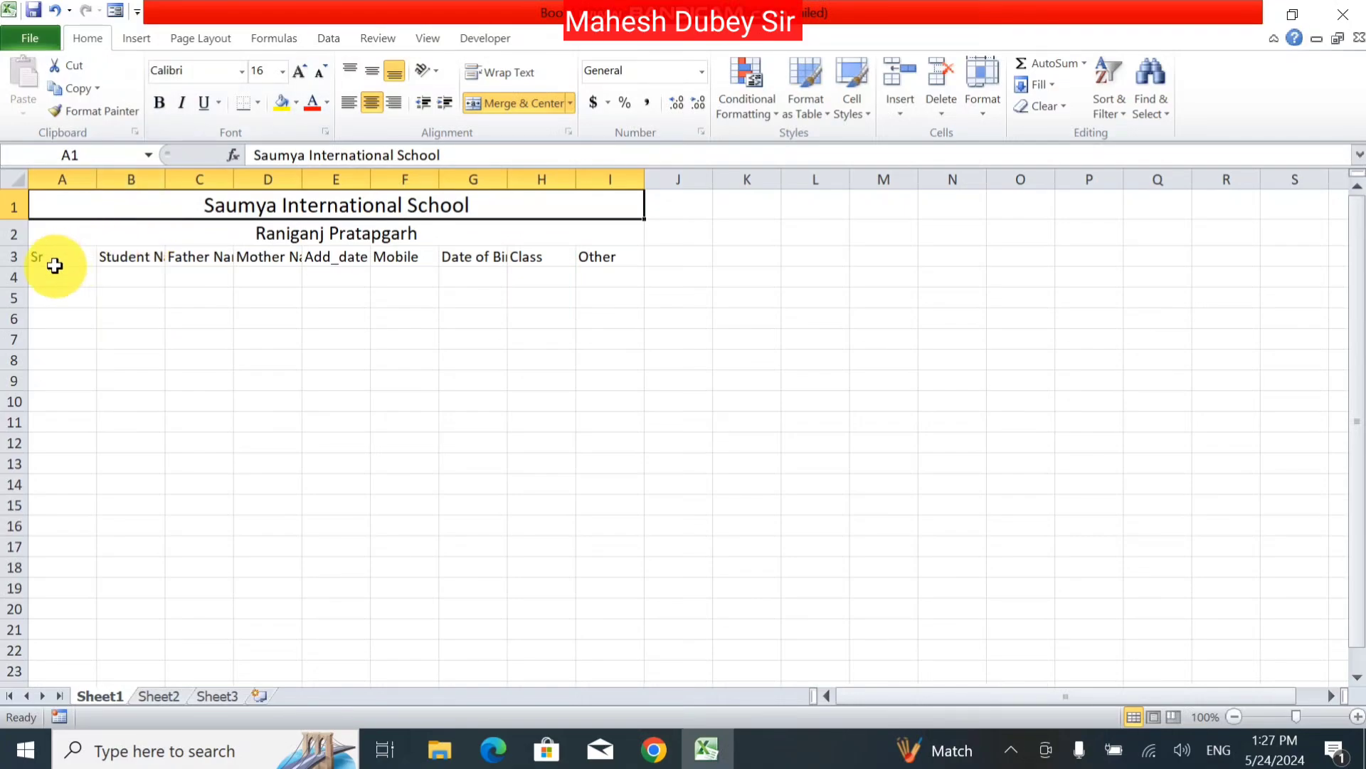
Step: Make the row 3 column headers bold at 14 pt
drag(55, 260, 625, 250)
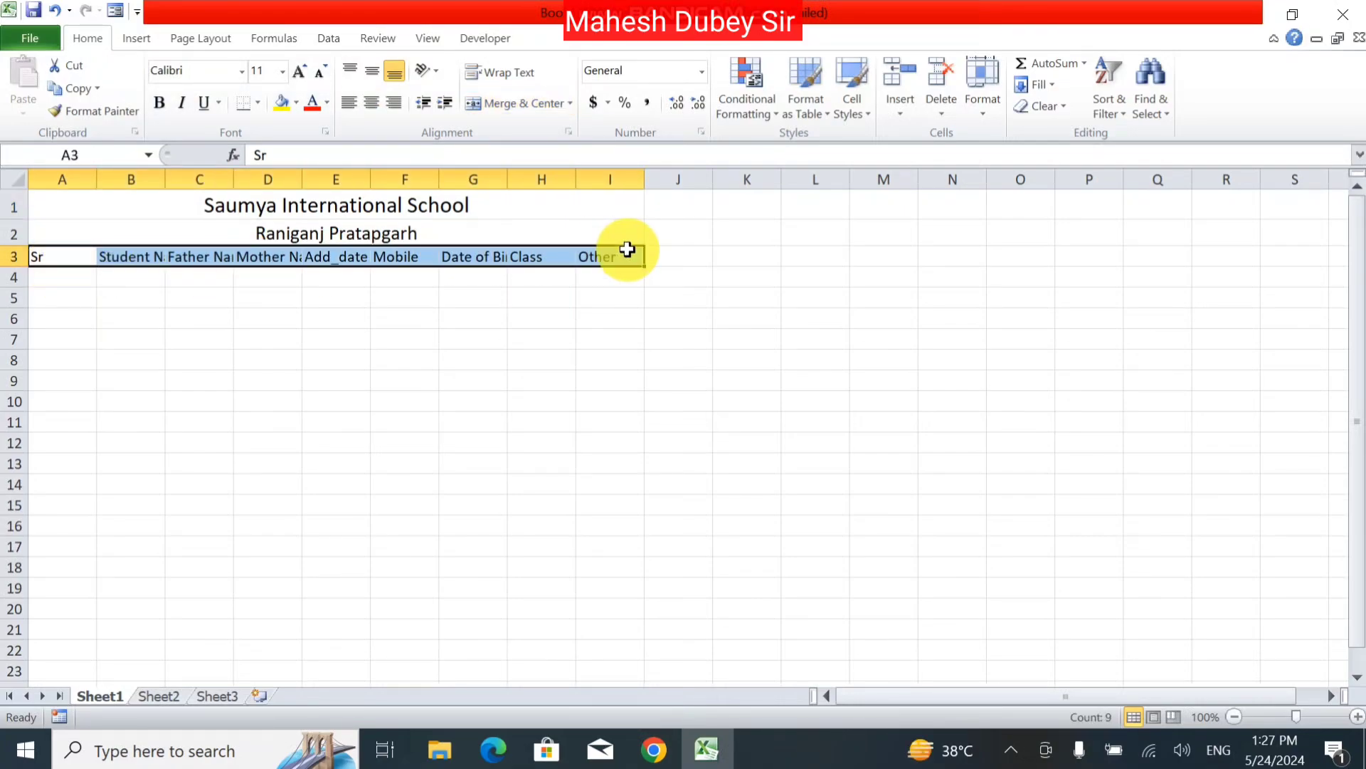
click(302, 67)
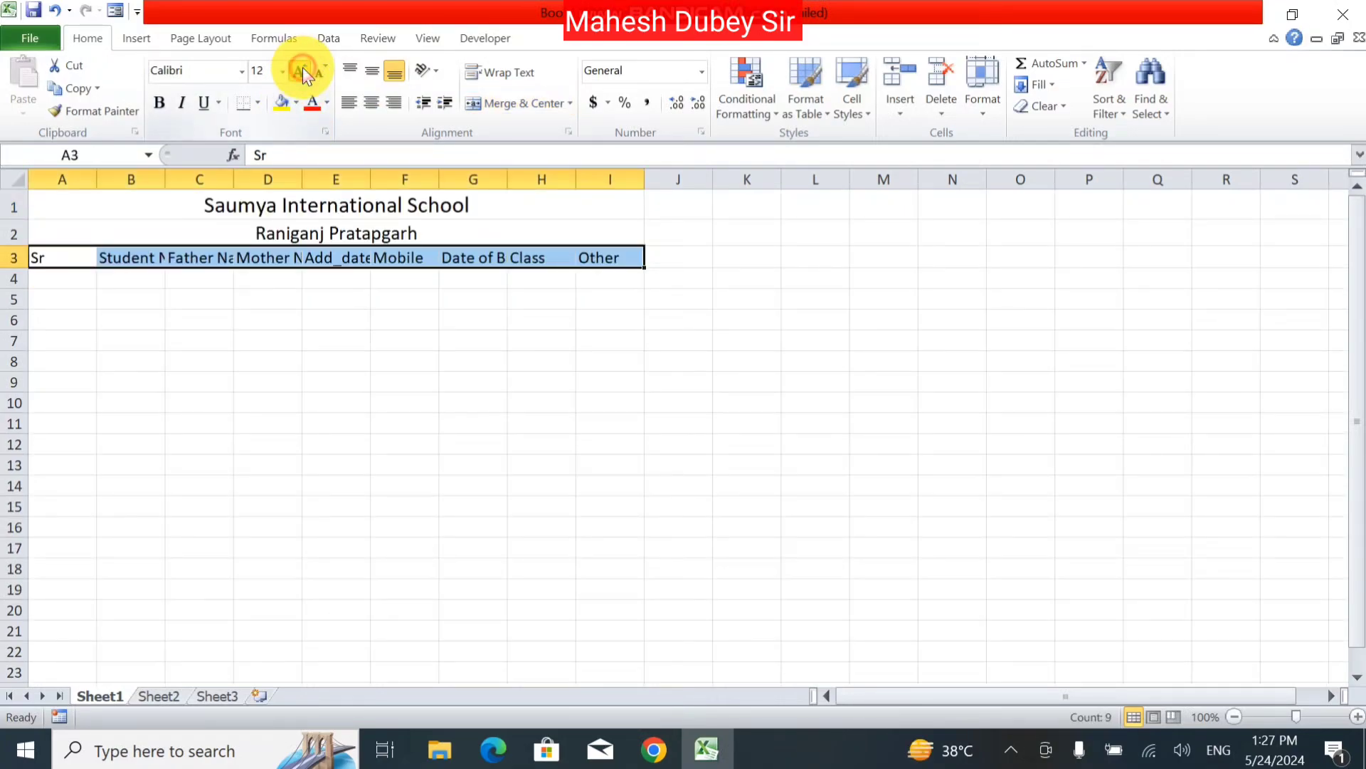
click(302, 66)
click(159, 102)
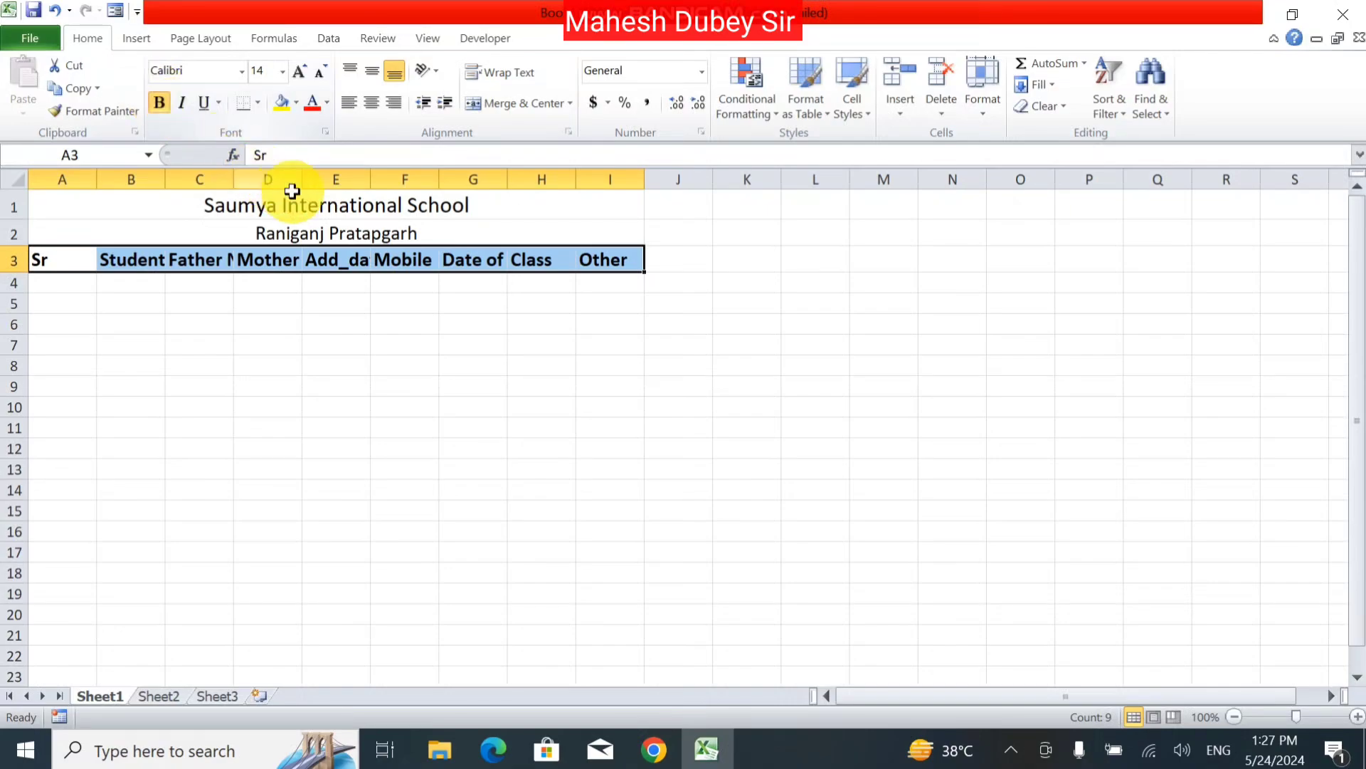
Step: Bold the title and subtitle rows, then select columns A through I
drag(296, 197, 302, 230)
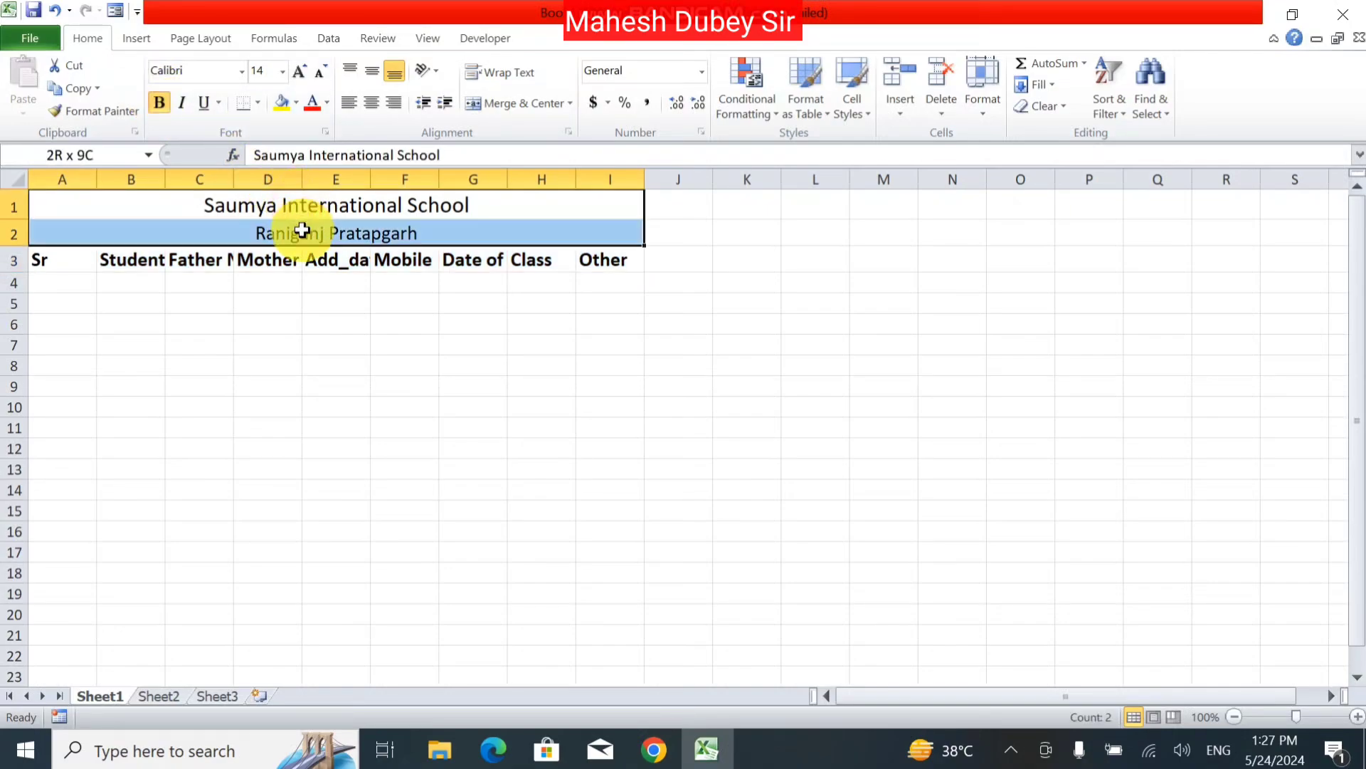
click(160, 102)
click(346, 322)
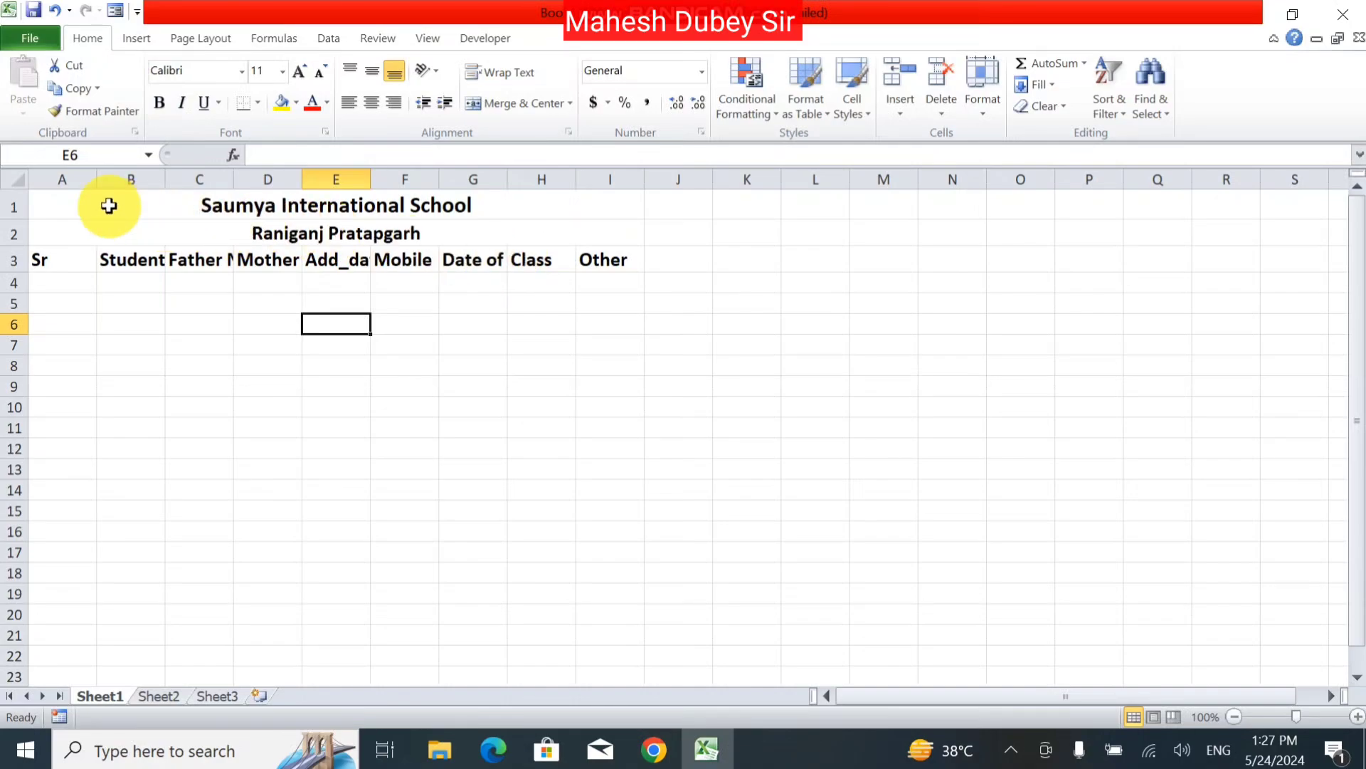
drag(57, 179, 609, 178)
click(595, 302)
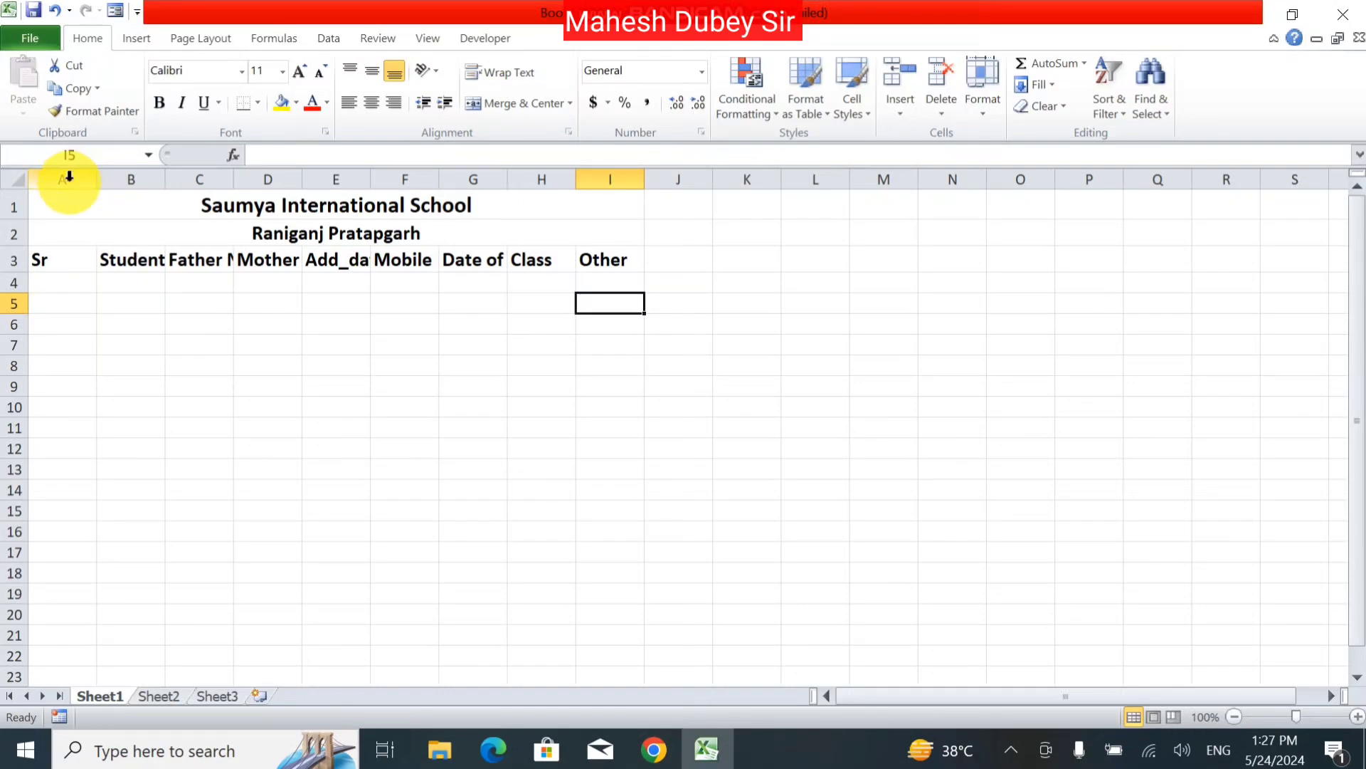
drag(67, 179, 623, 172)
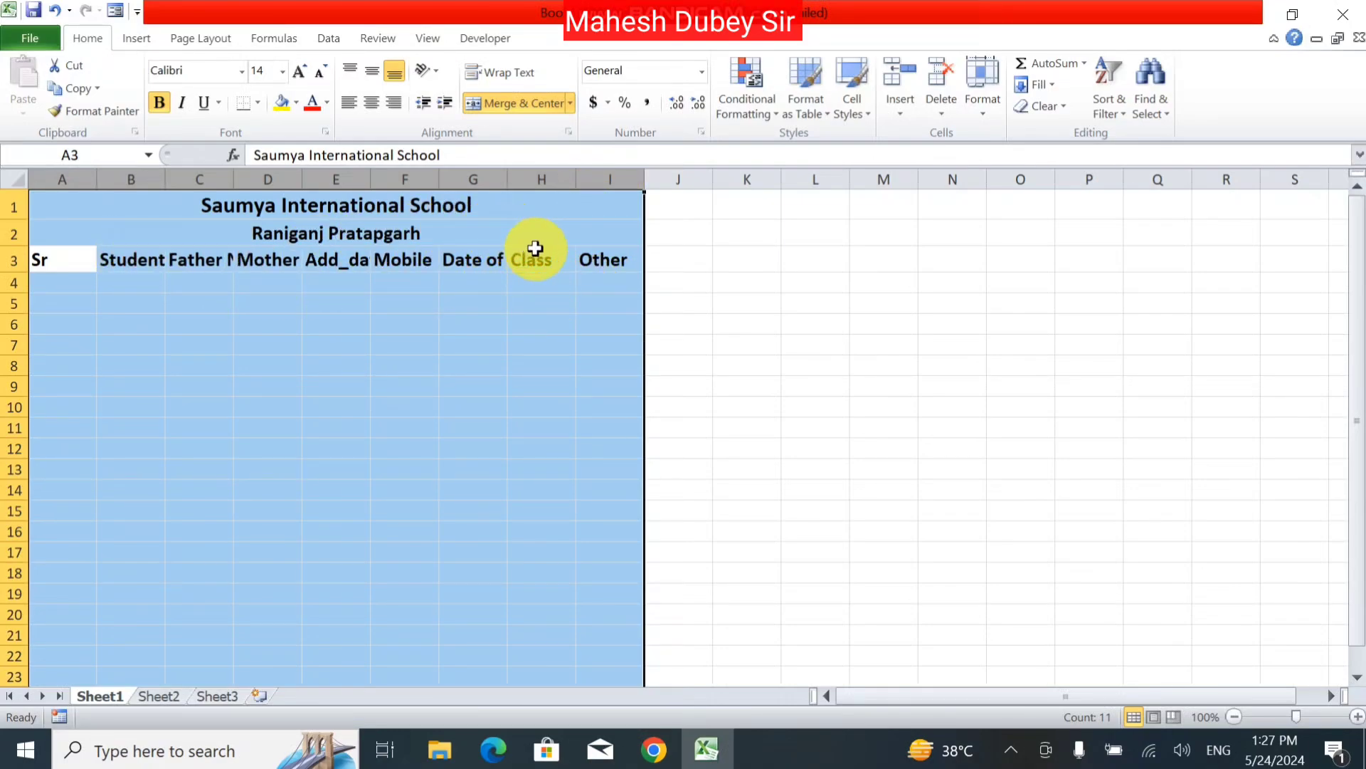
Step: AutoFit columns A–I to their headers and narrow column A to the Sr width
click(972, 106)
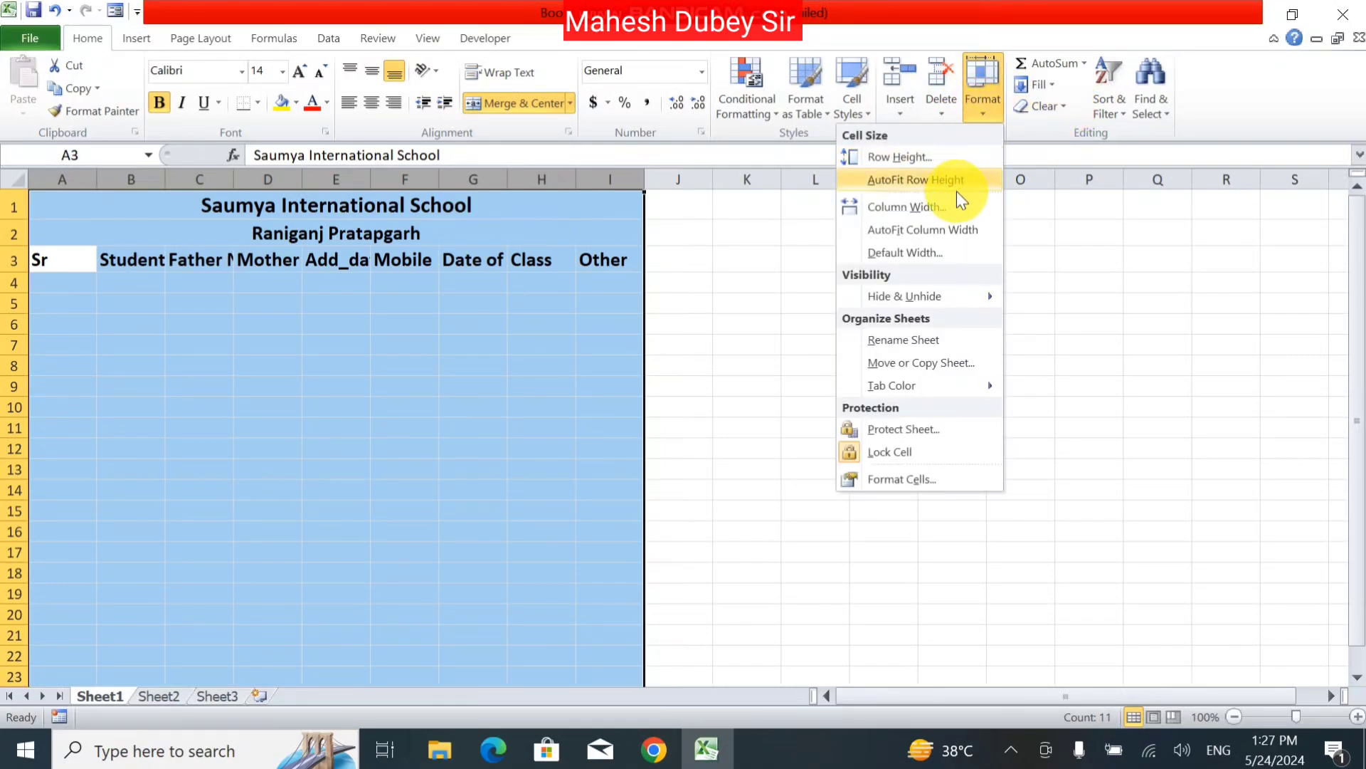
click(918, 234)
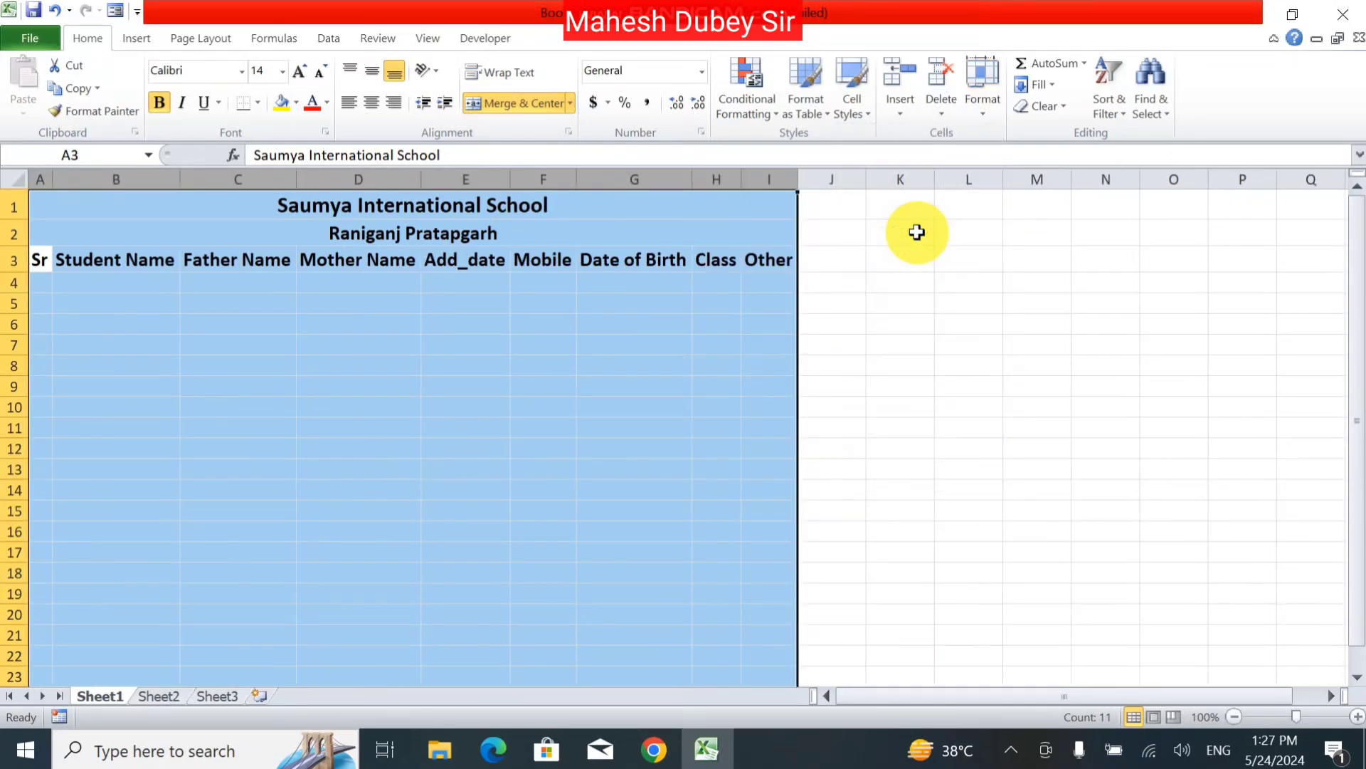
key(ctrl+z)
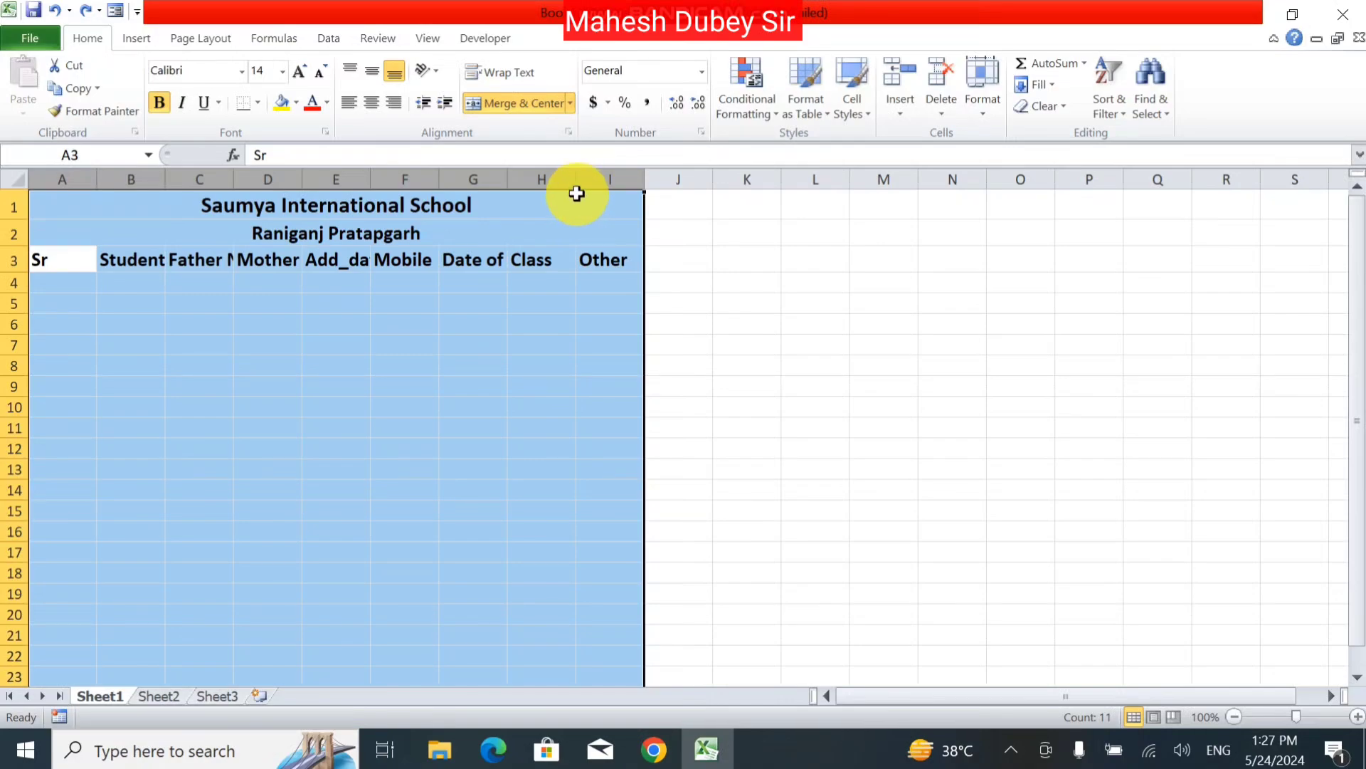
double_click(511, 180)
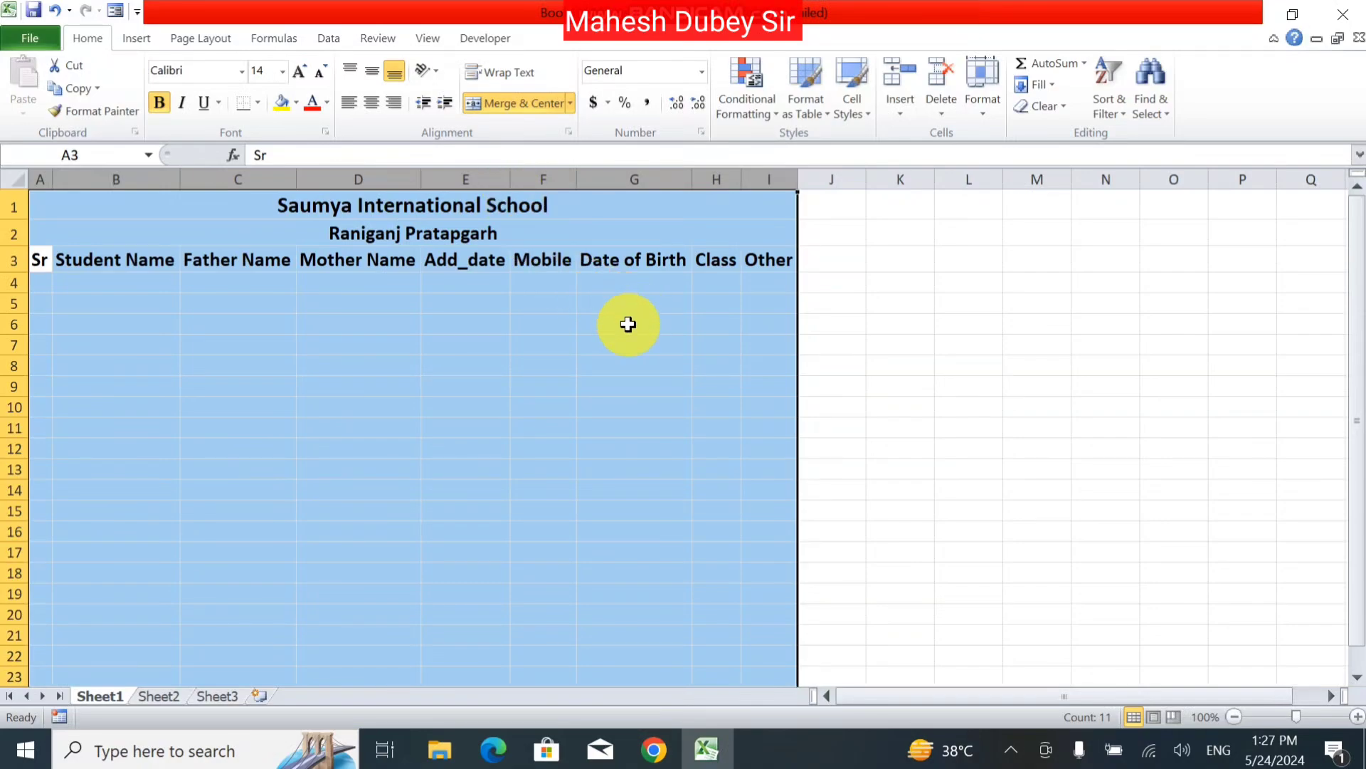
click(590, 343)
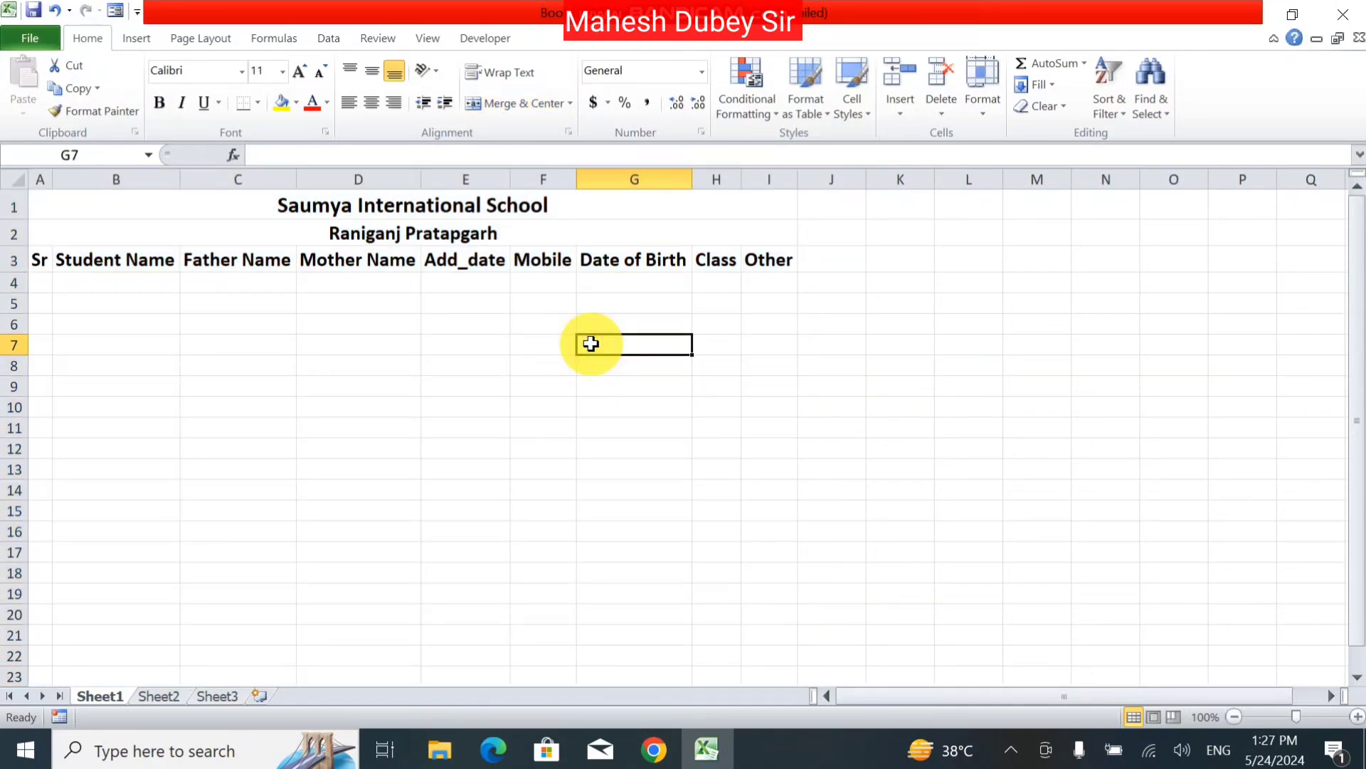
drag(51, 180, 60, 179)
click(39, 285)
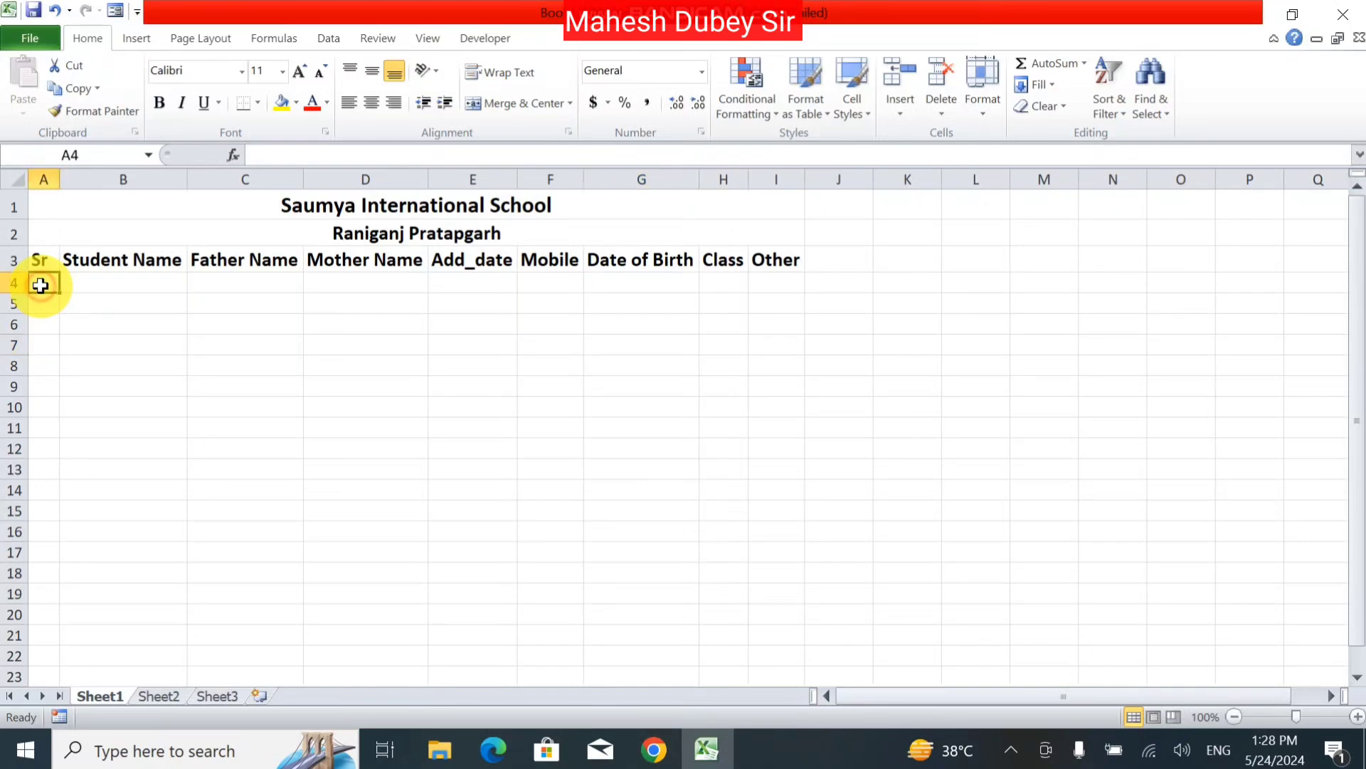
drag(65, 172, 57, 171)
Step: Enter 1 in A4 and fill a series with step 1 and stop 100 down column A
text(1)
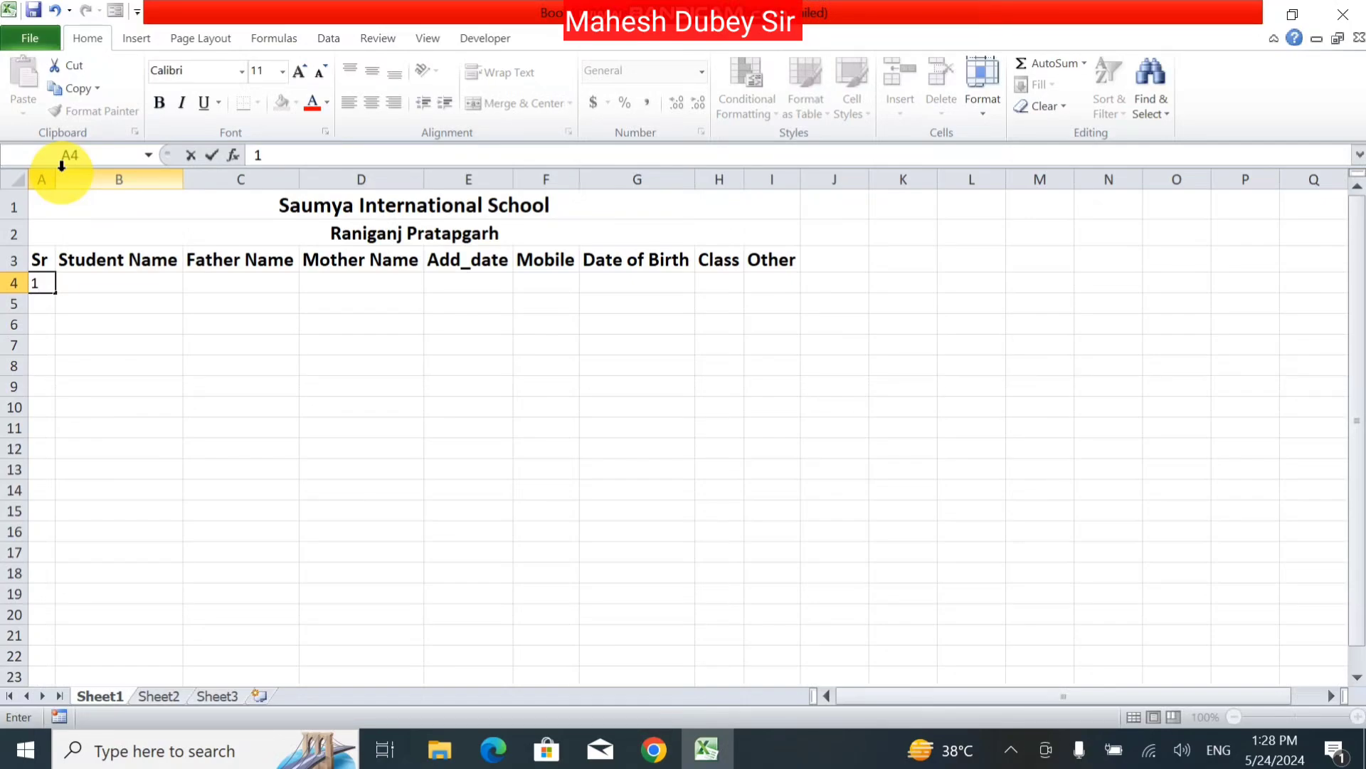
click(60, 363)
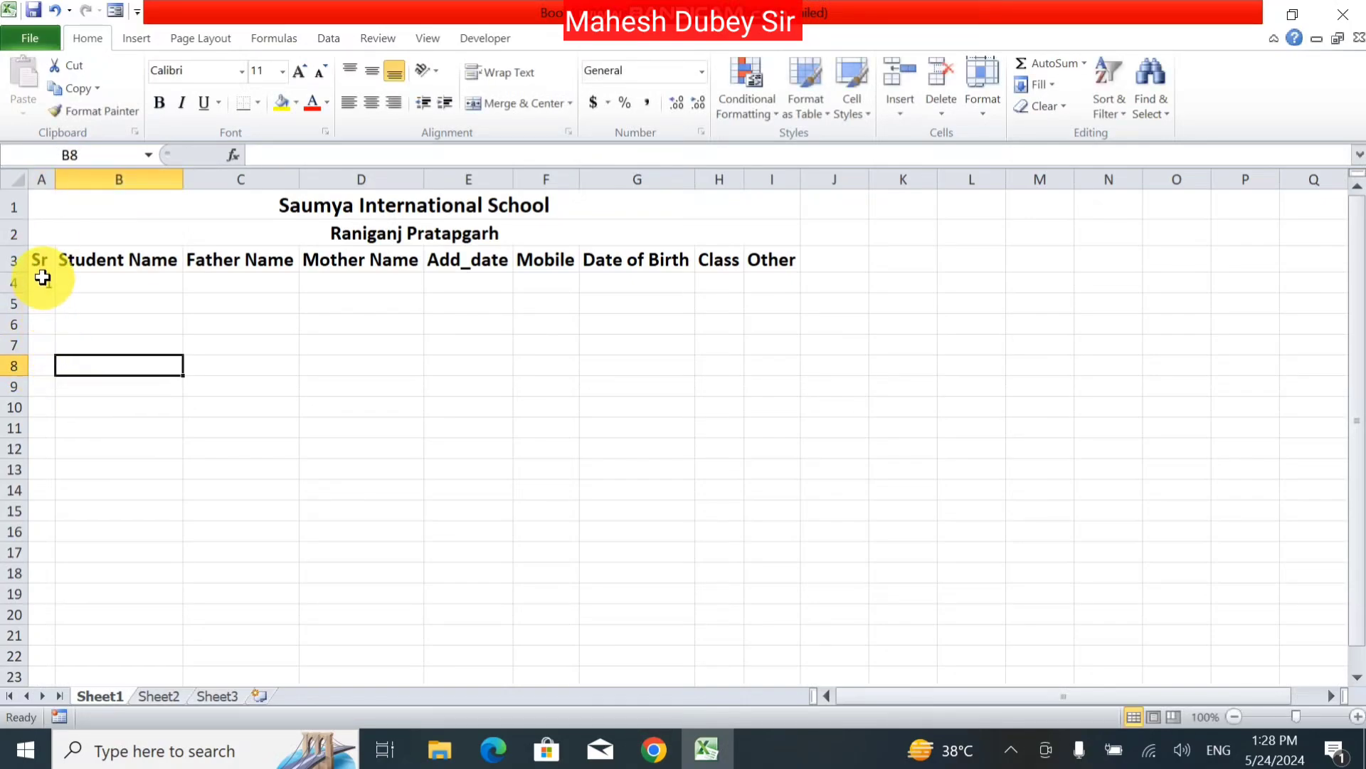
drag(43, 280, 39, 744)
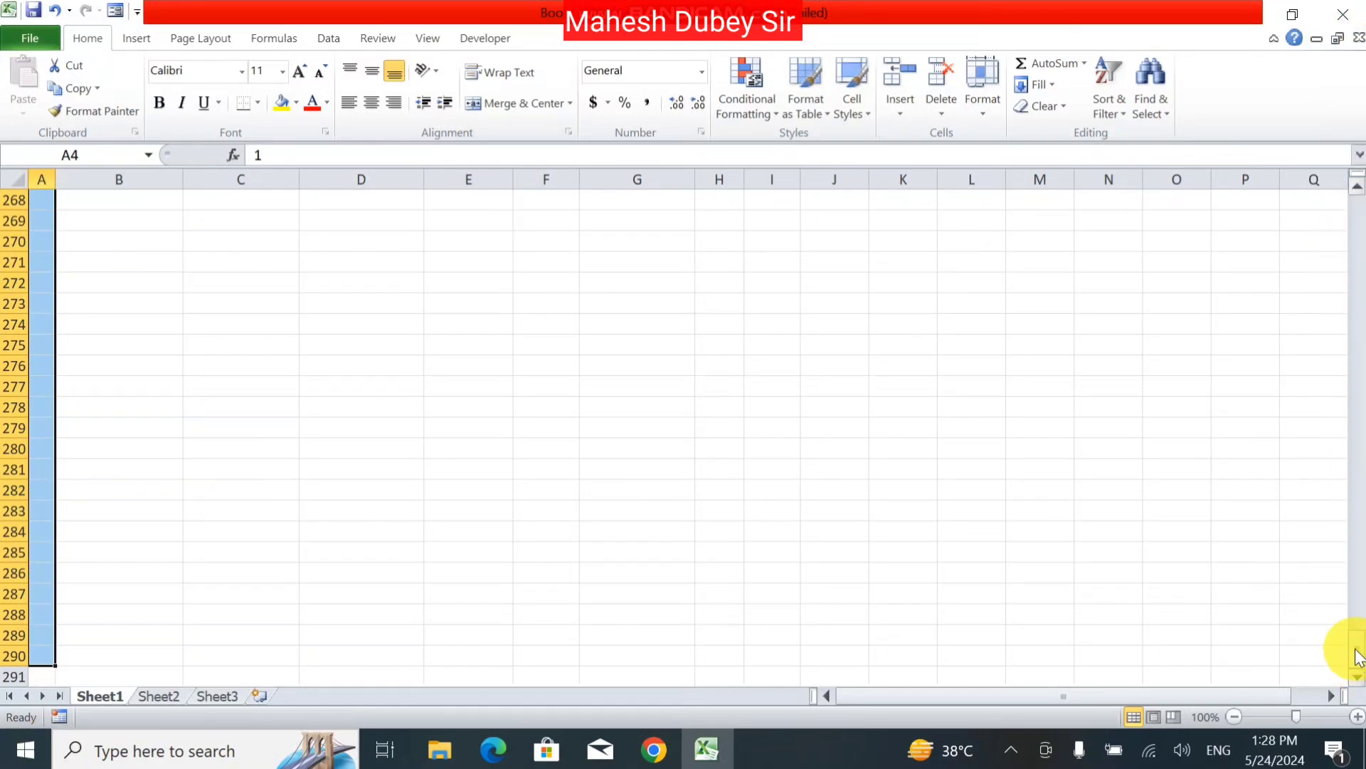
drag(1358, 657, 1358, 140)
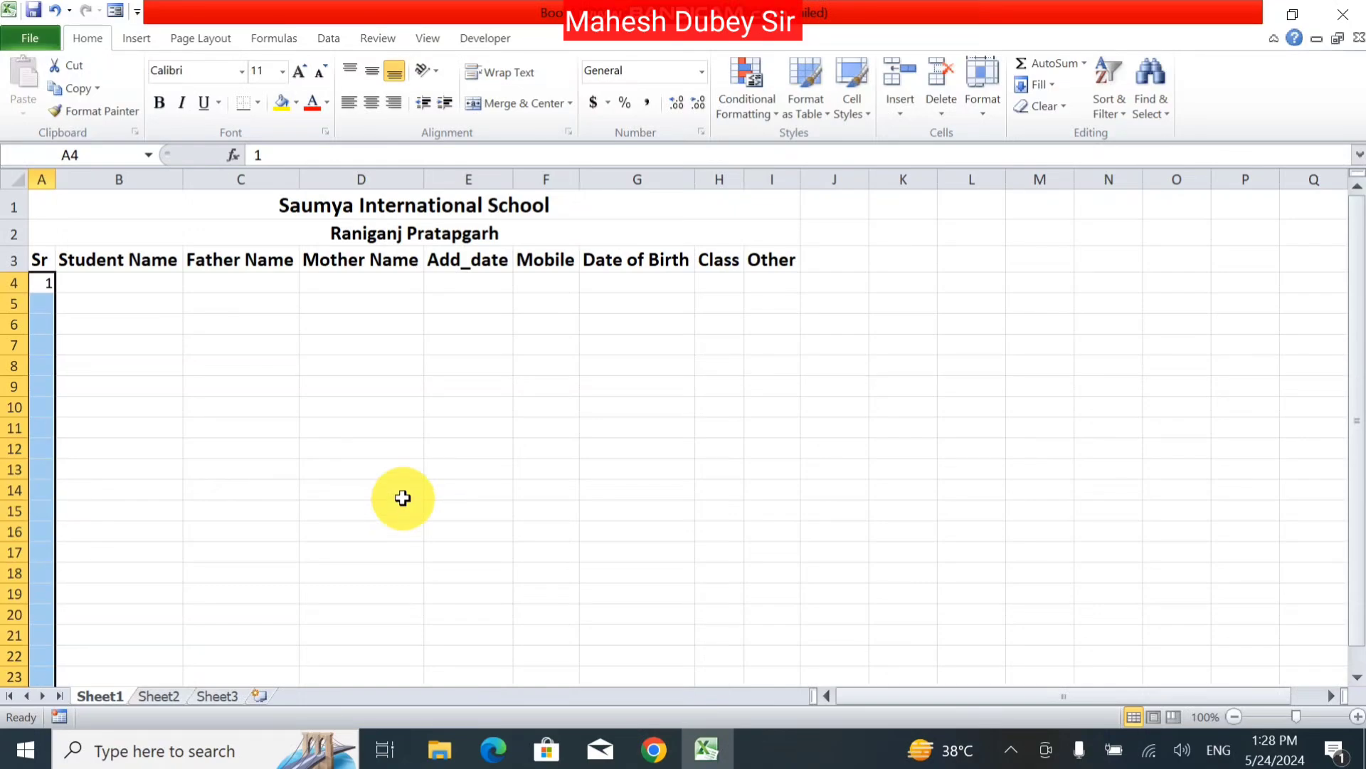
click(1046, 84)
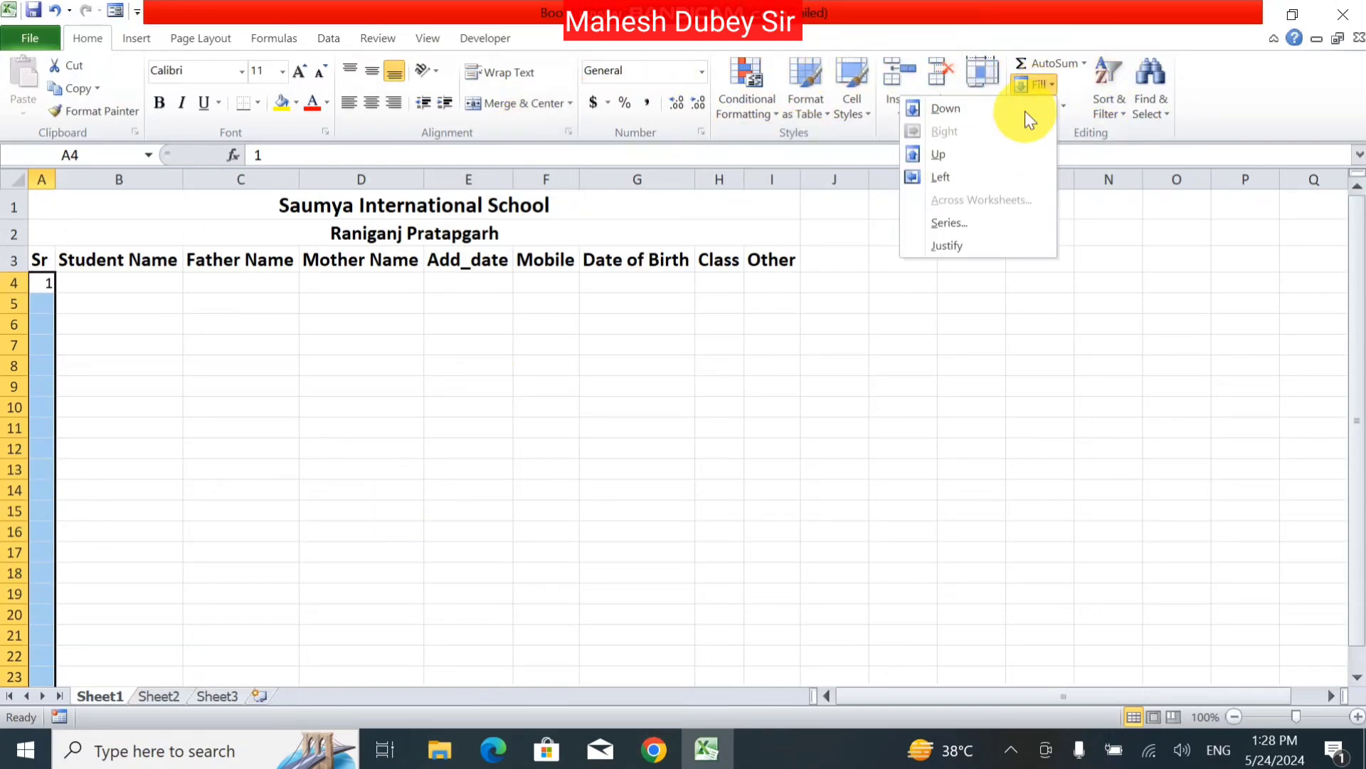
click(960, 222)
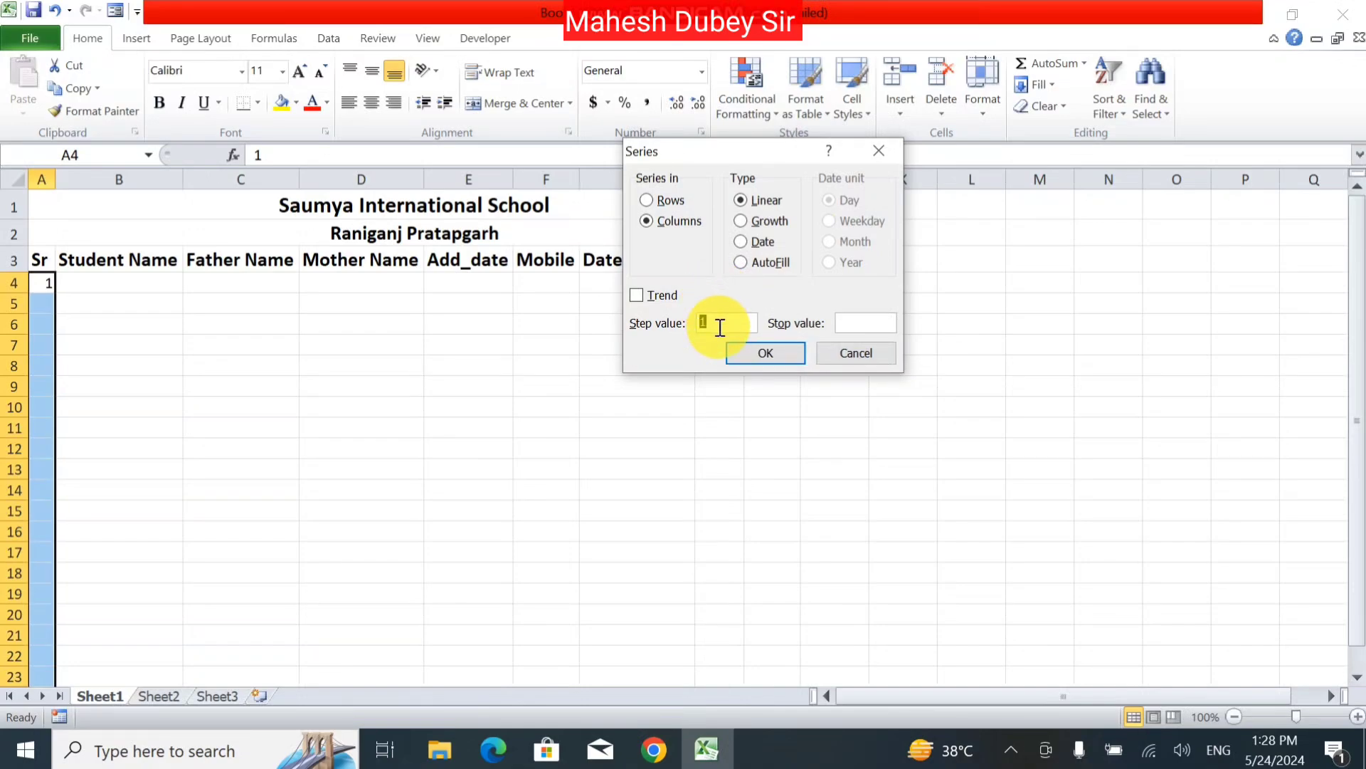
click(853, 321)
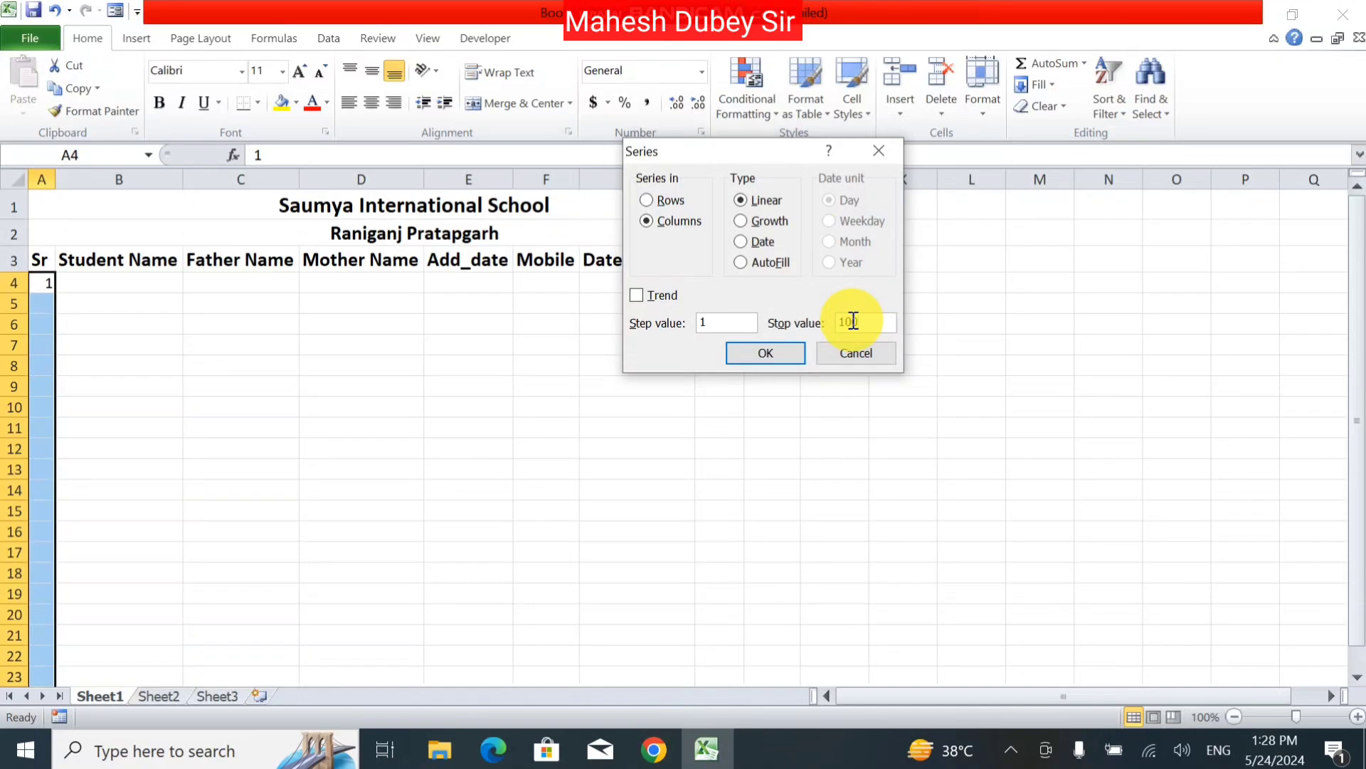
click(769, 353)
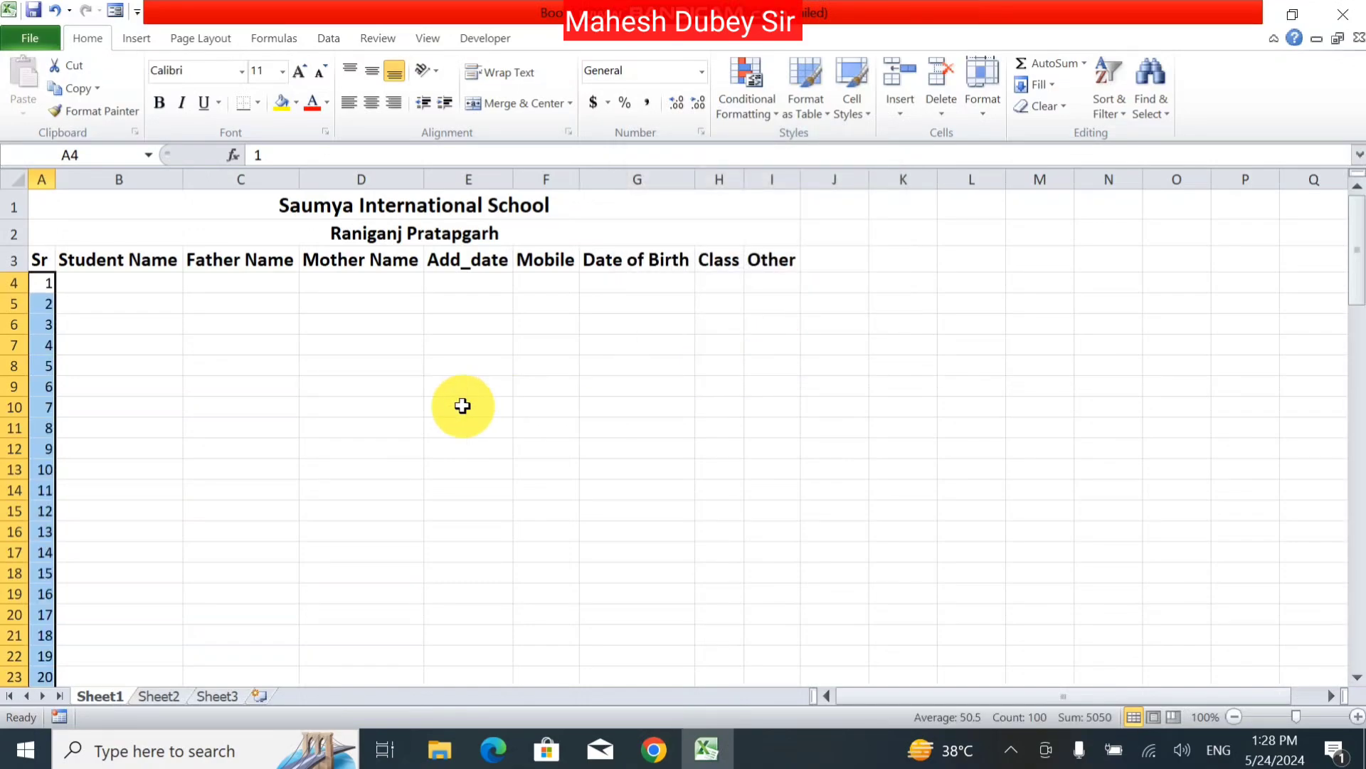
Step: AutoFit column A so the number 100 shows in full
drag(1352, 256, 1324, 673)
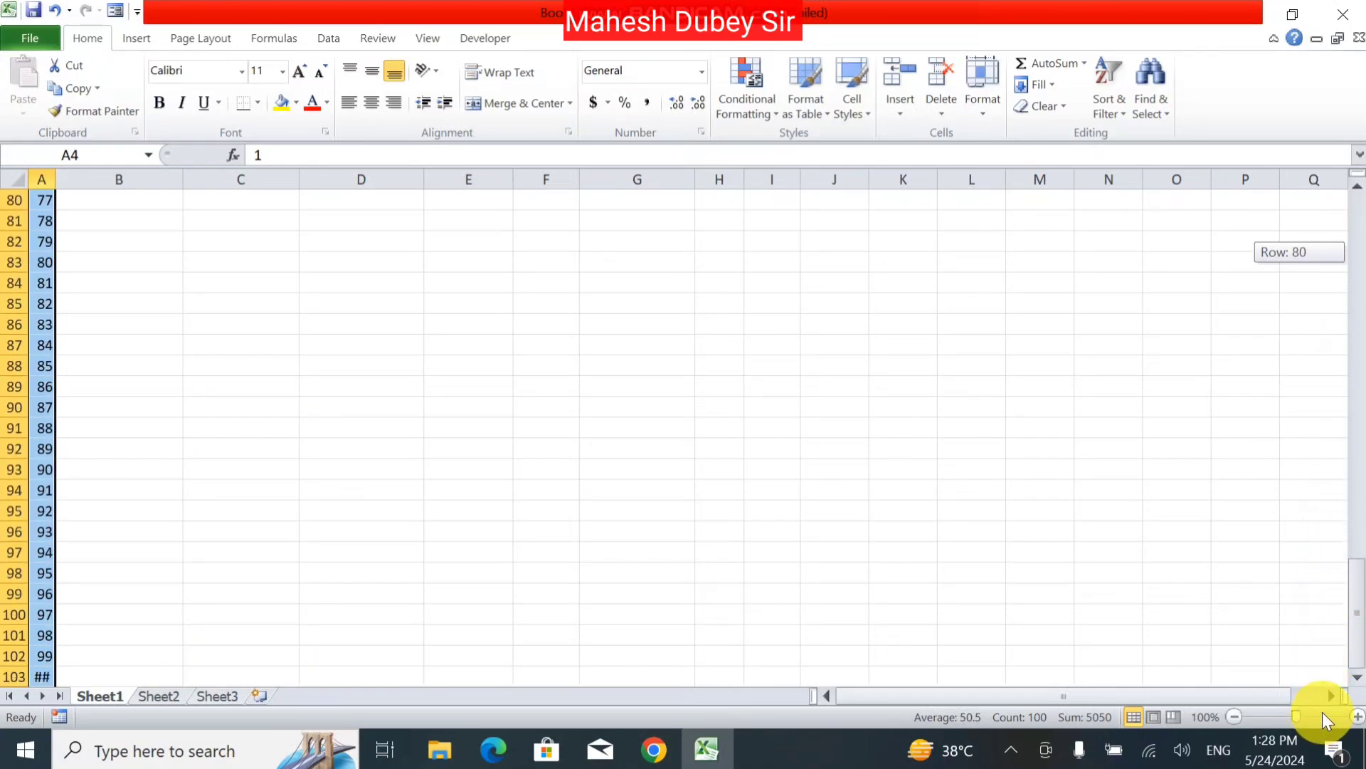
double_click(54, 175)
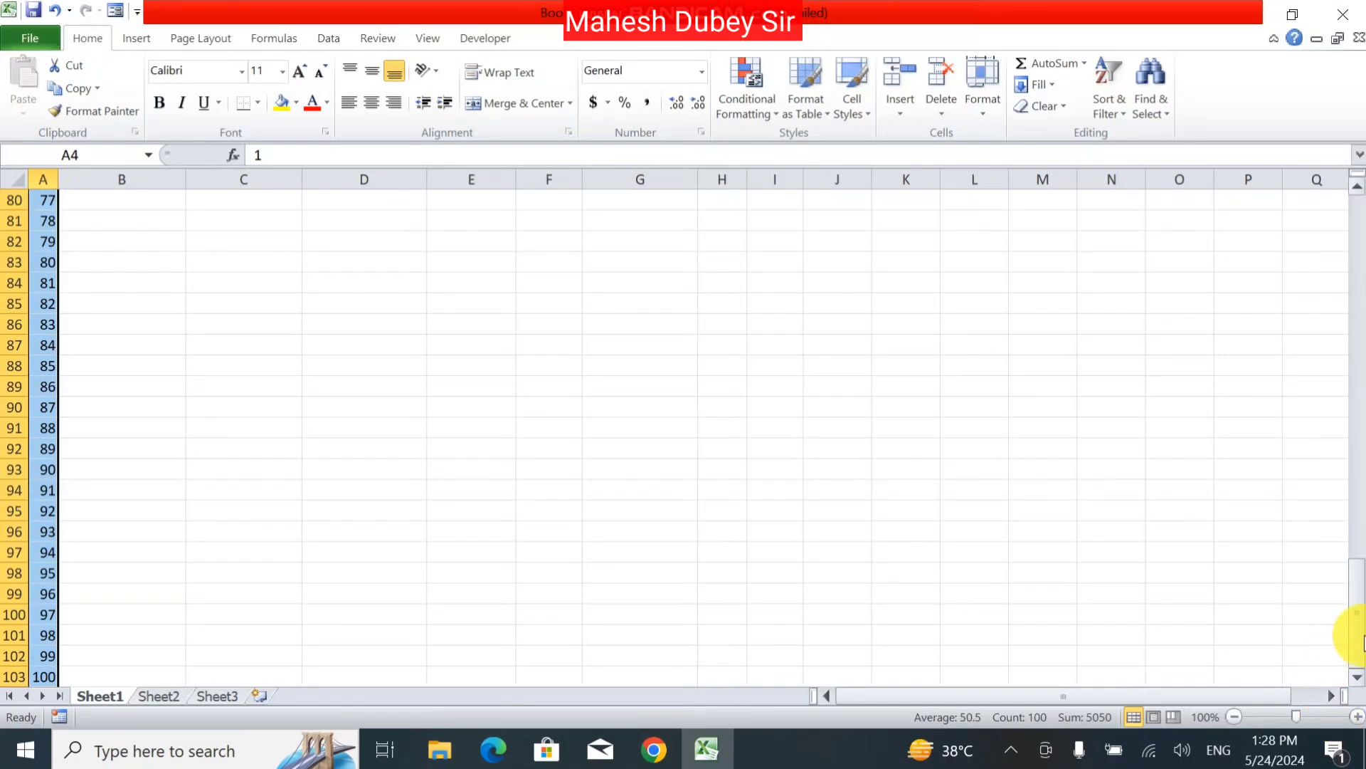
drag(1363, 641, 1351, 213)
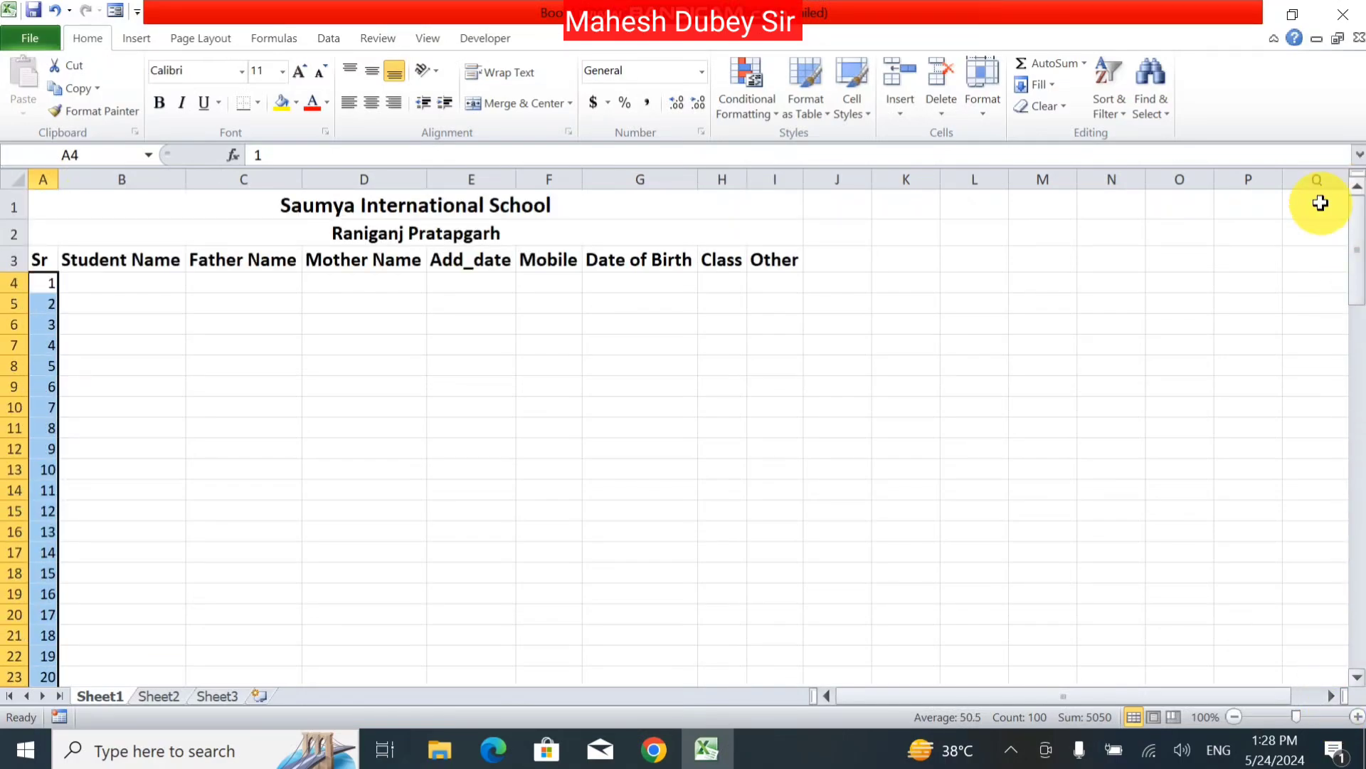
click(165, 279)
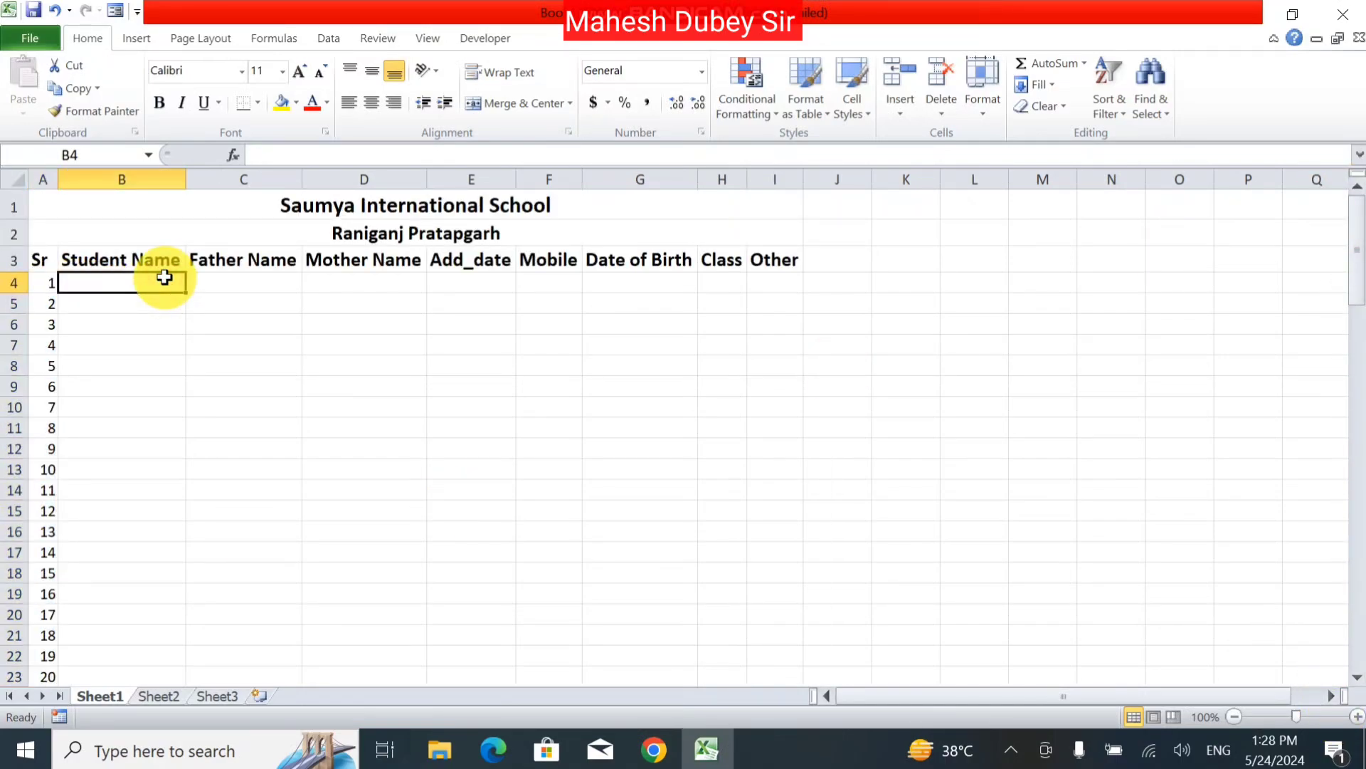
Step: Fill row 4 with a student's names, admission date 01/02/2024, a mobile number, birth date, class 4 and '-'
double_click(165, 279)
text(N)
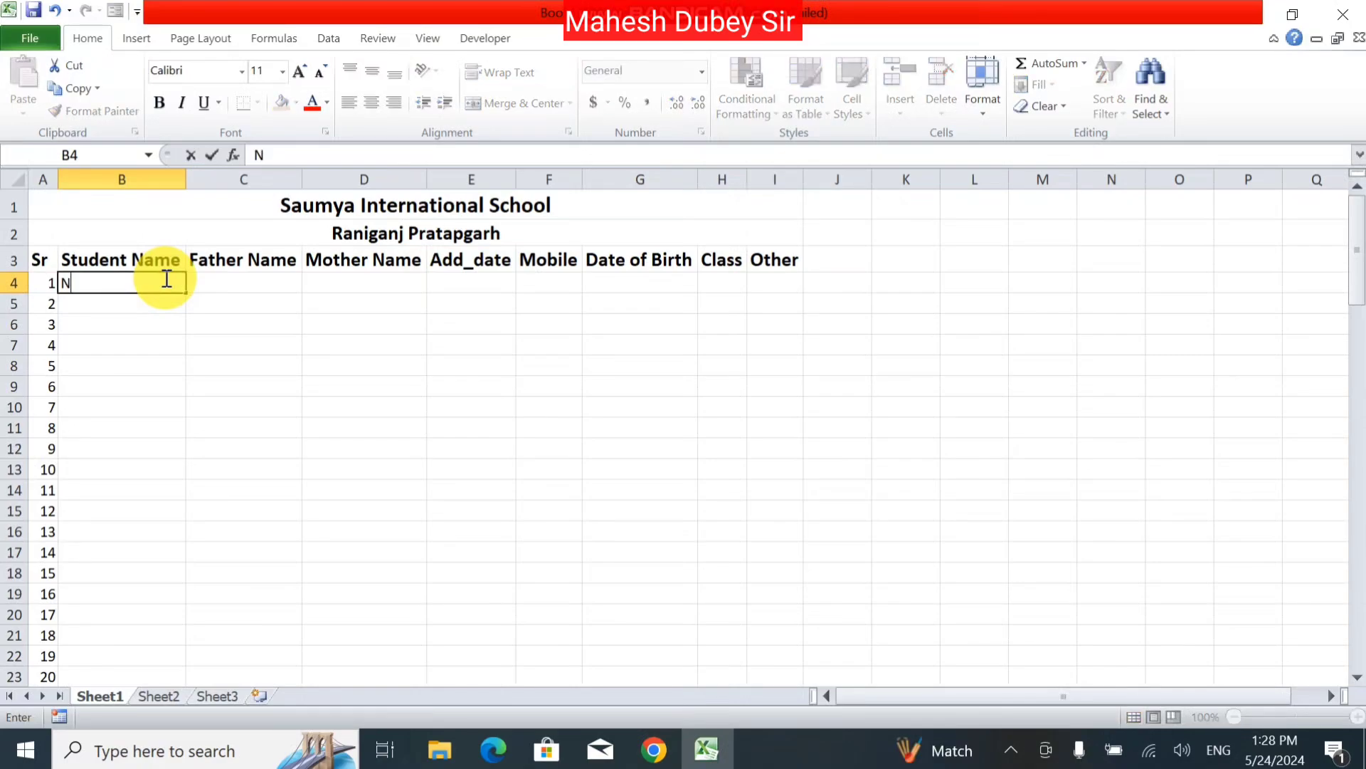
key(BackSpace)
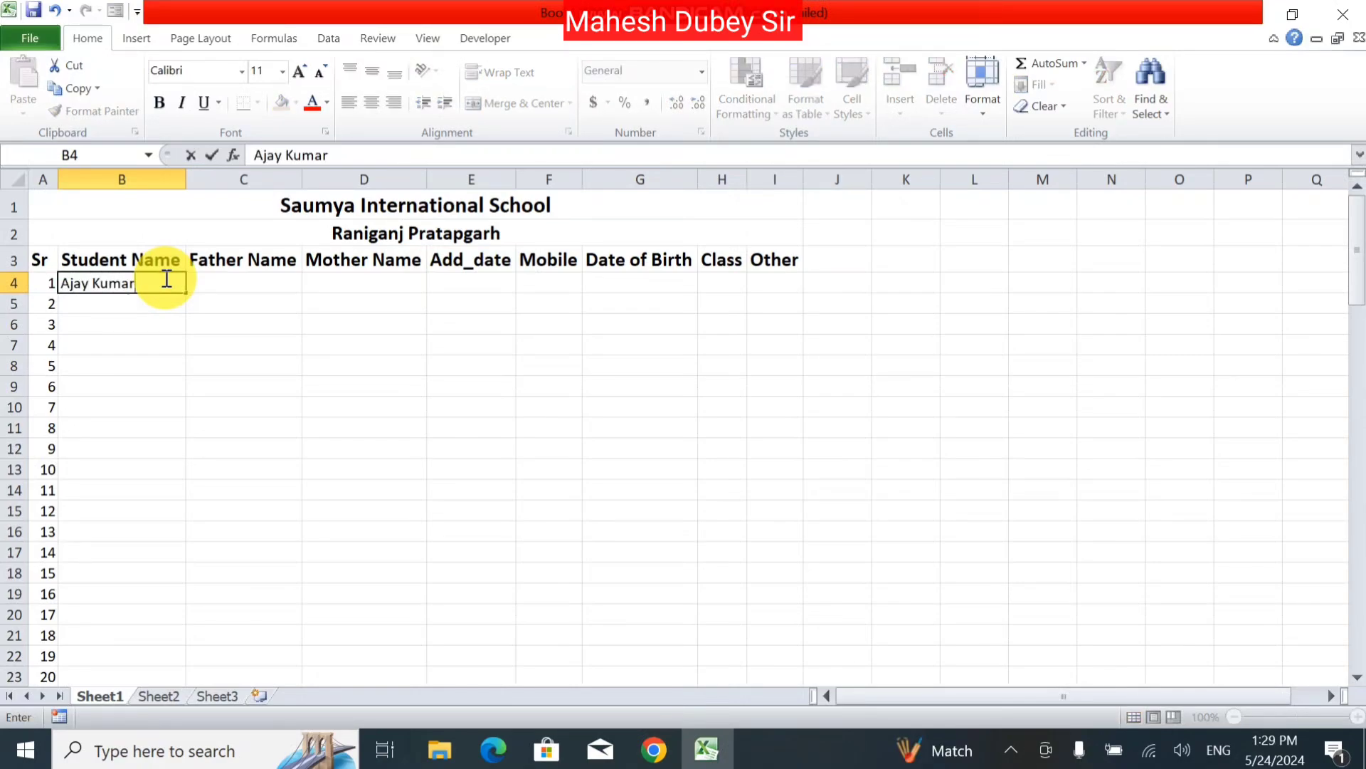
key(Tab)
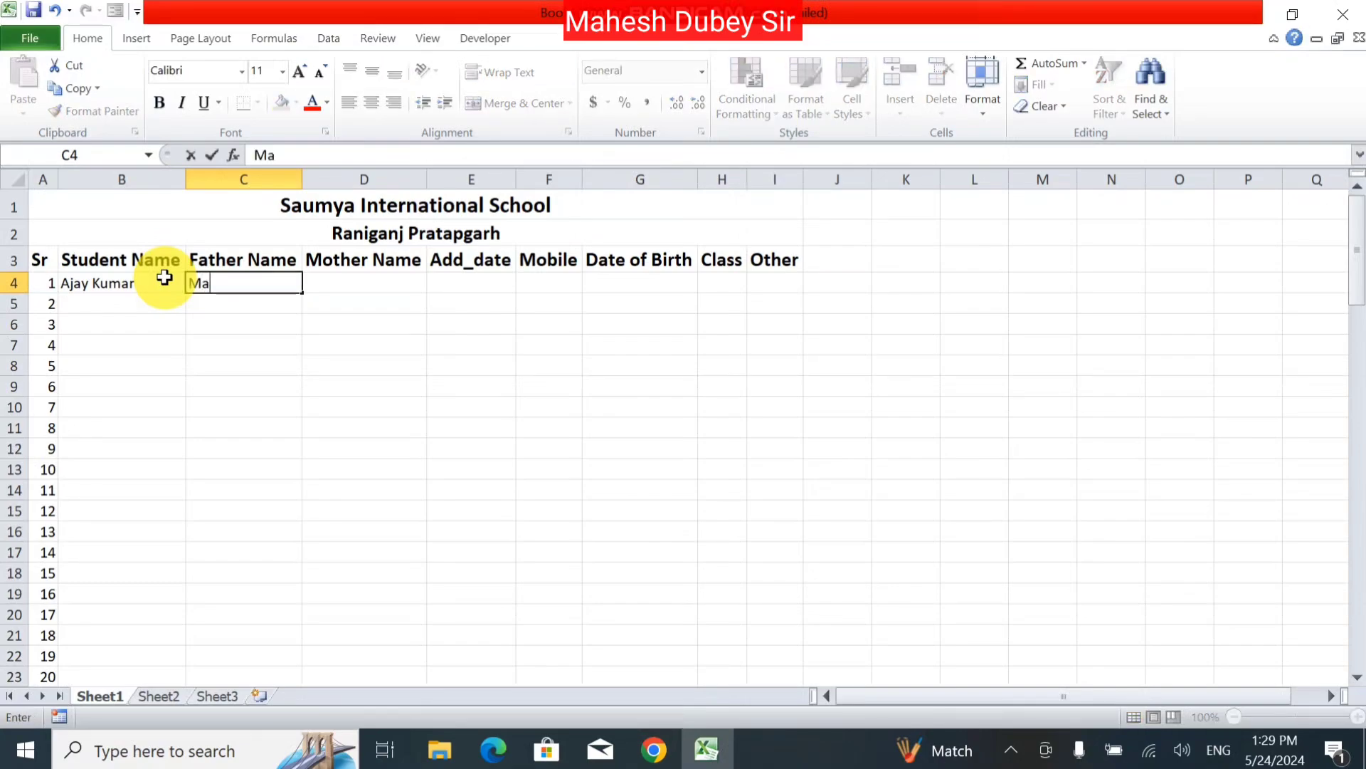
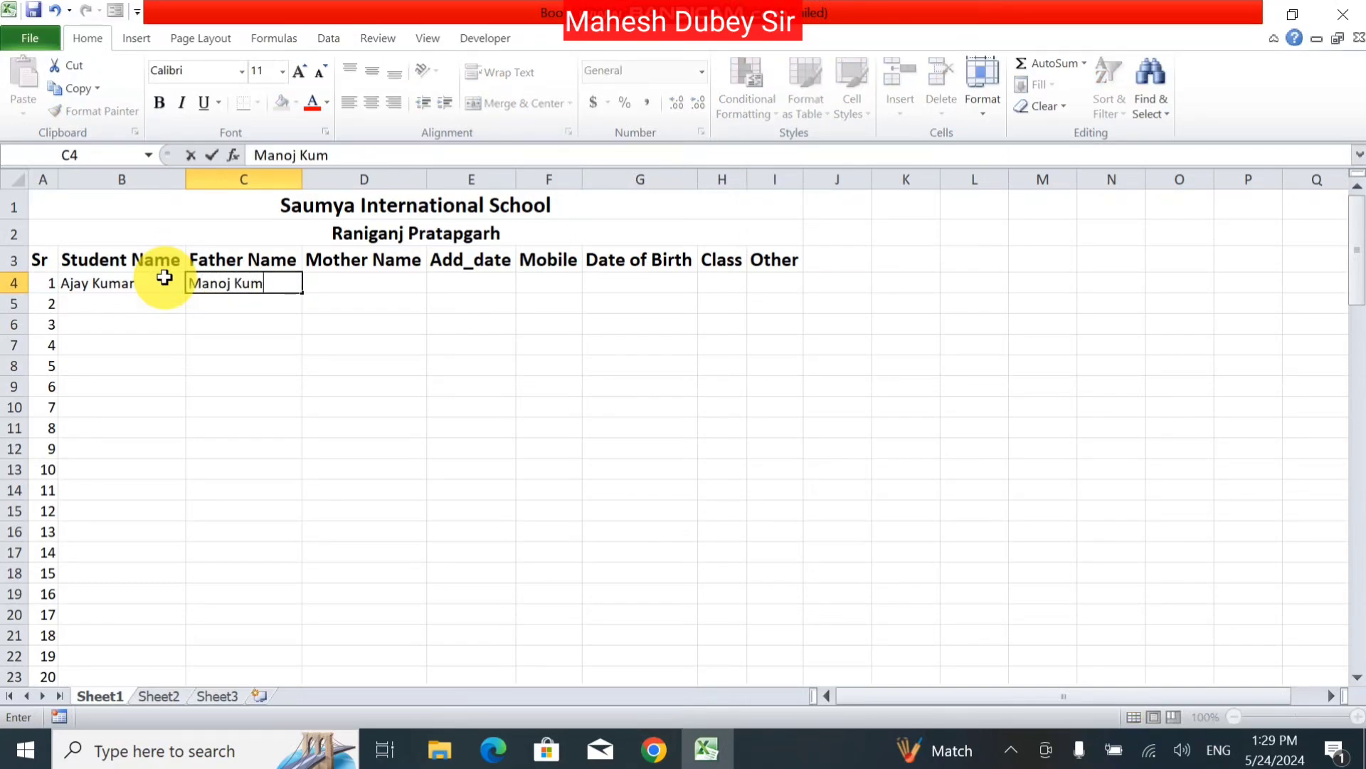
key(Tab)
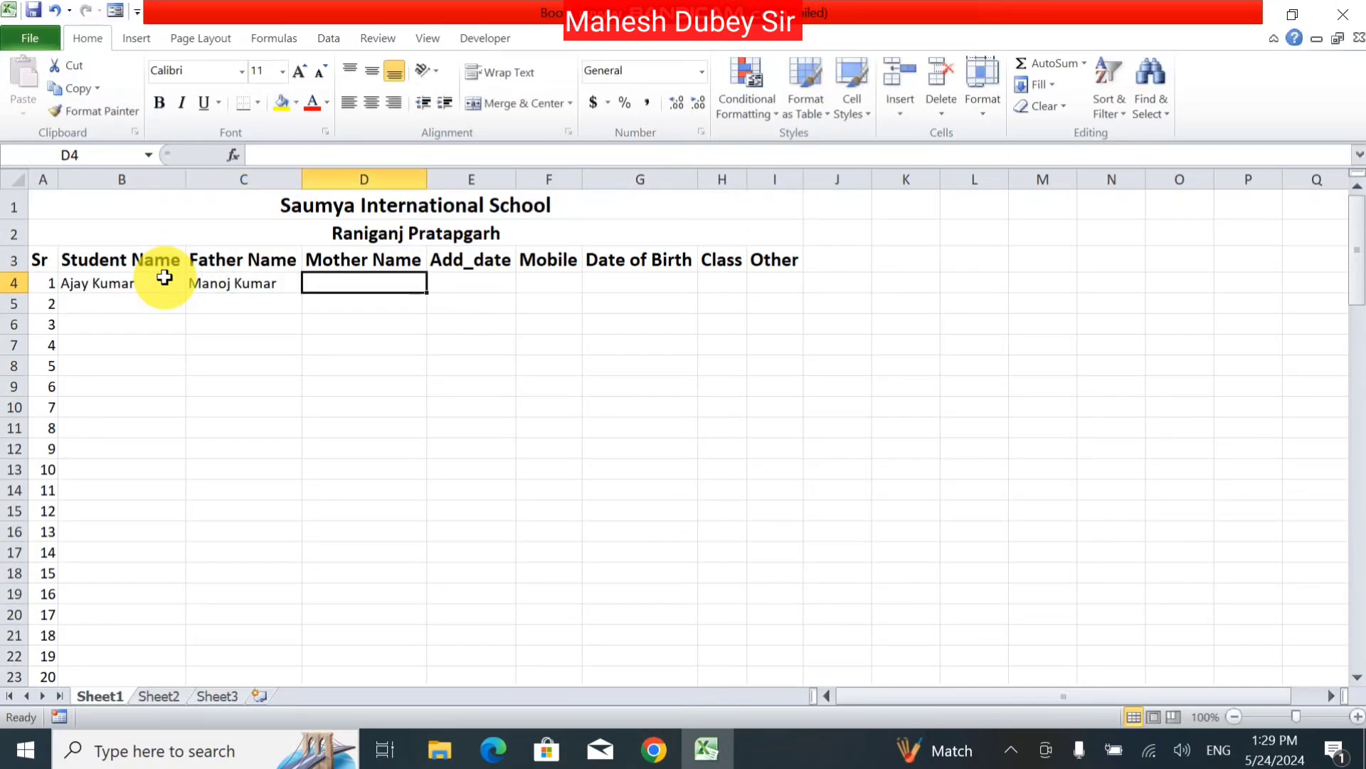
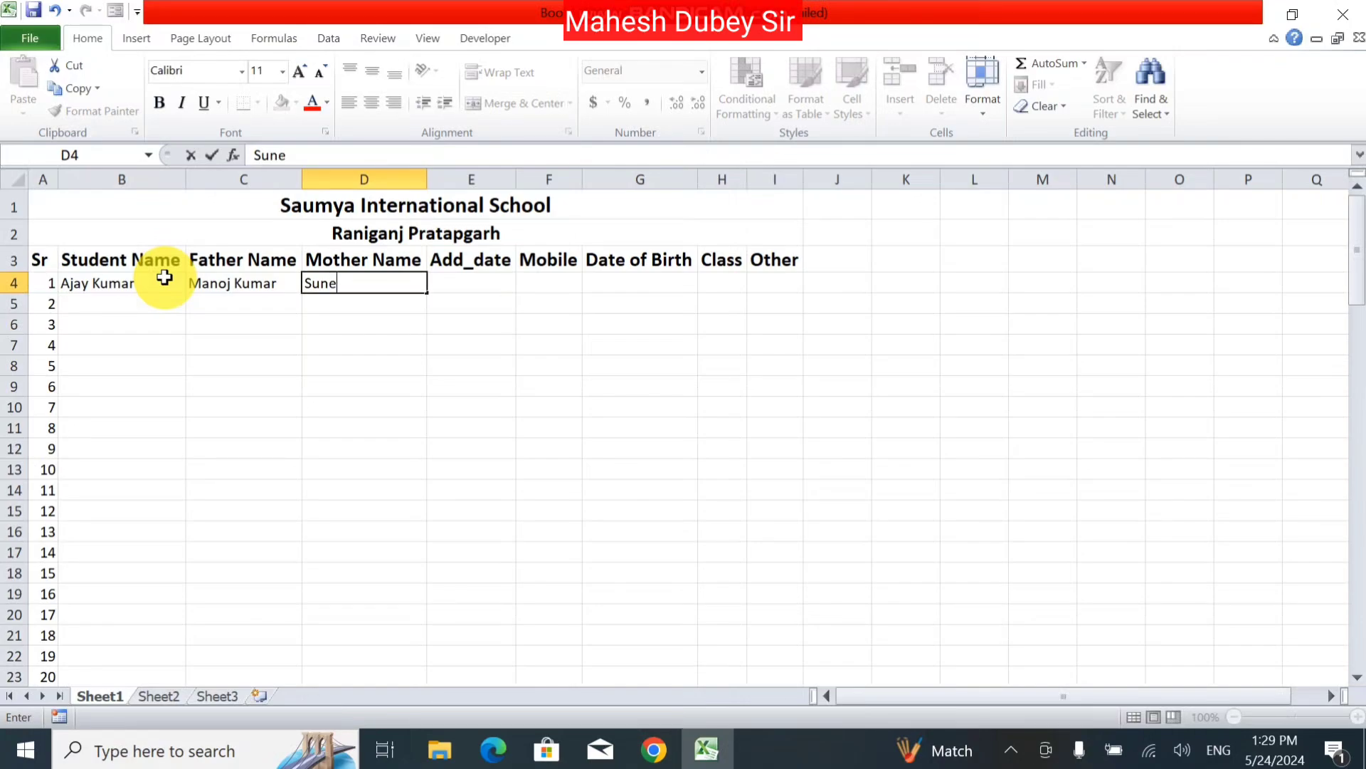
key(Tab)
text(01/)
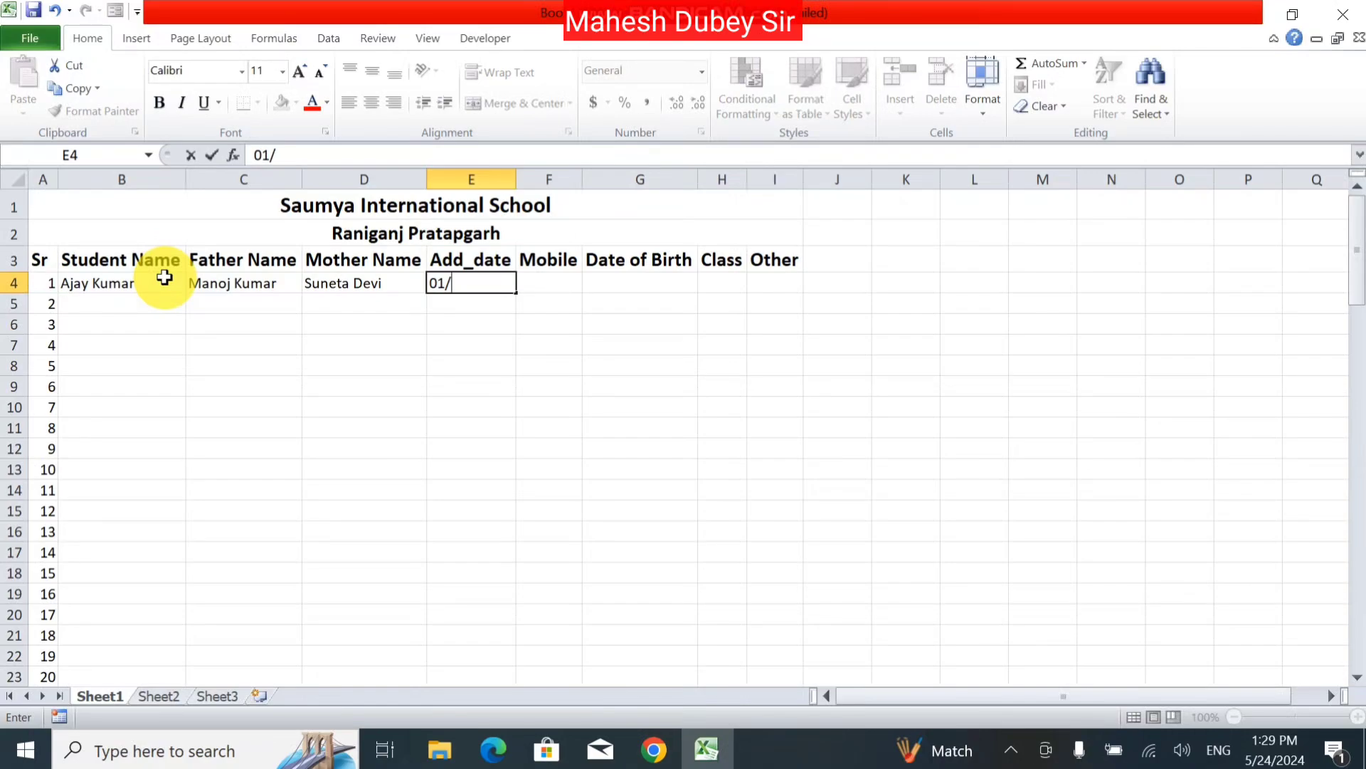
text(02/2024)
key(Tab)
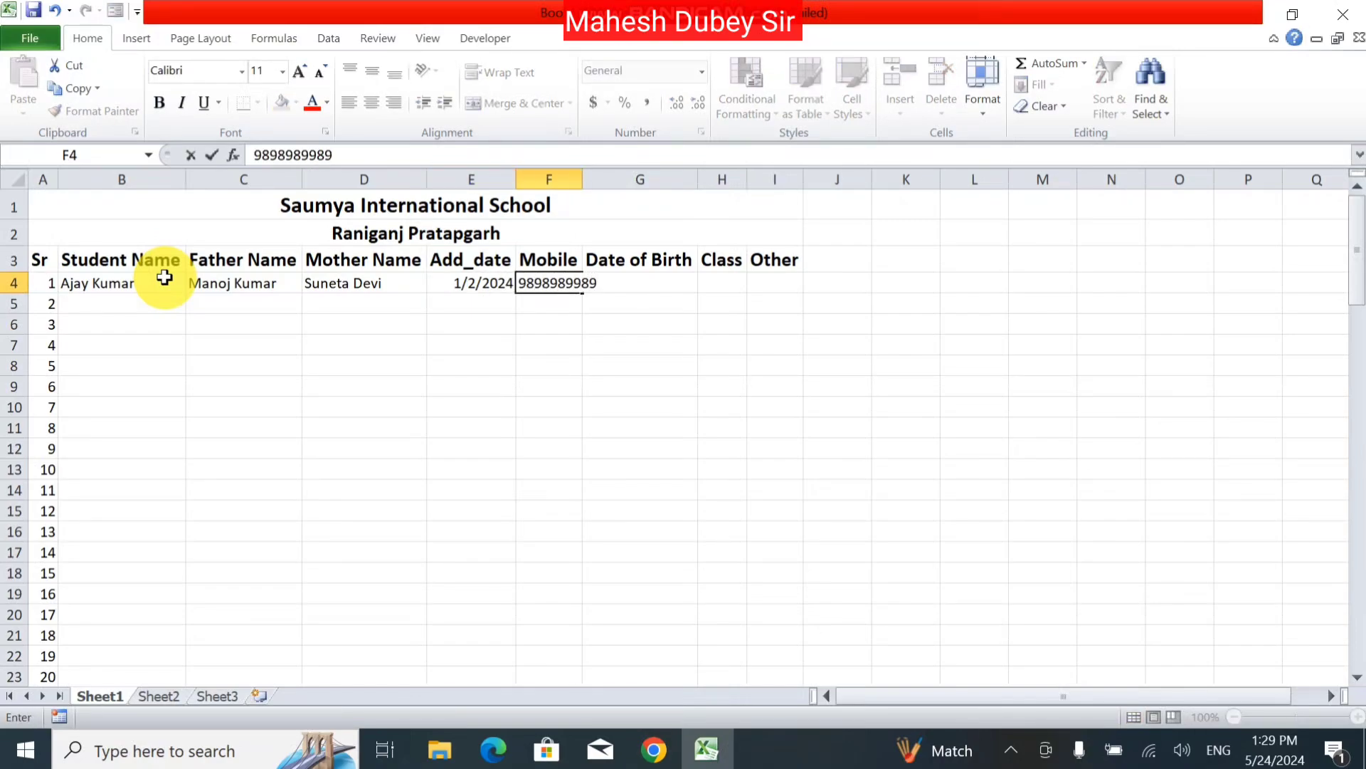
key(Tab)
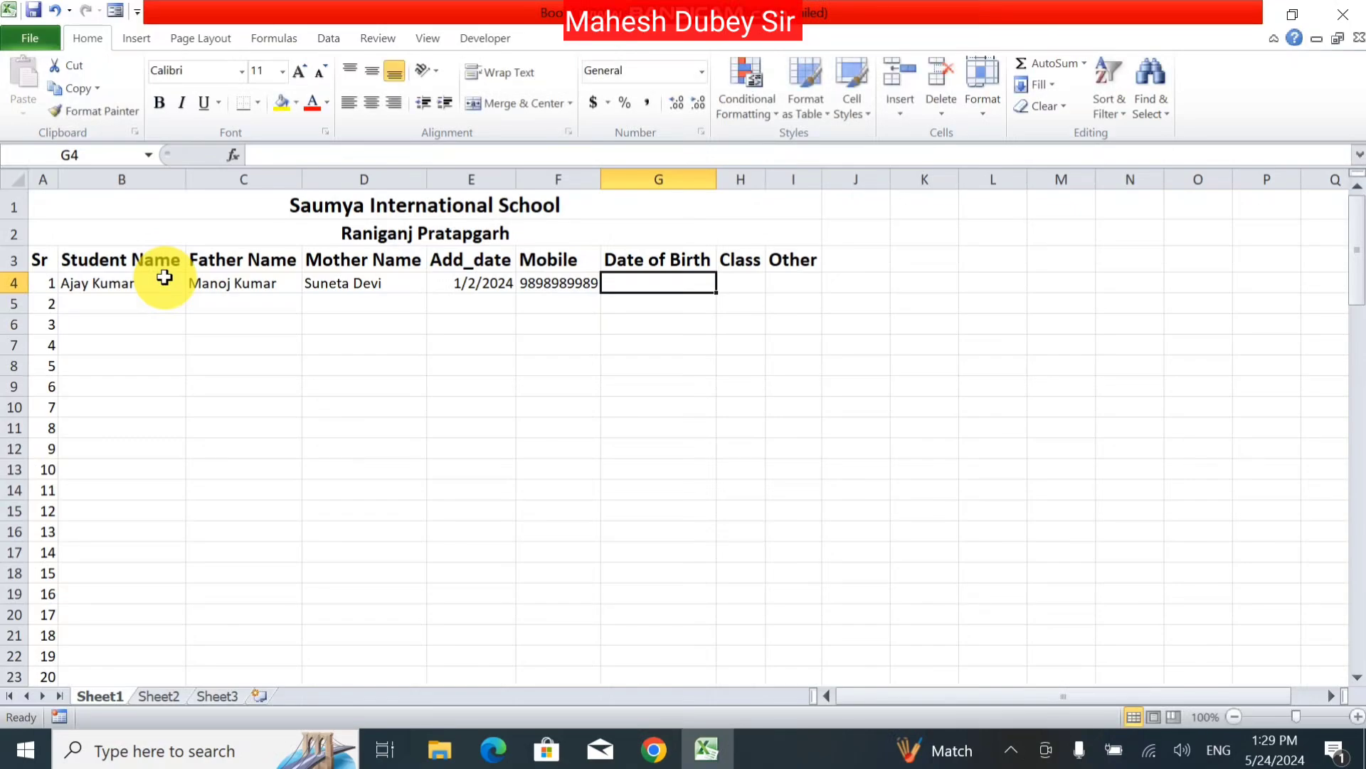
text(01)
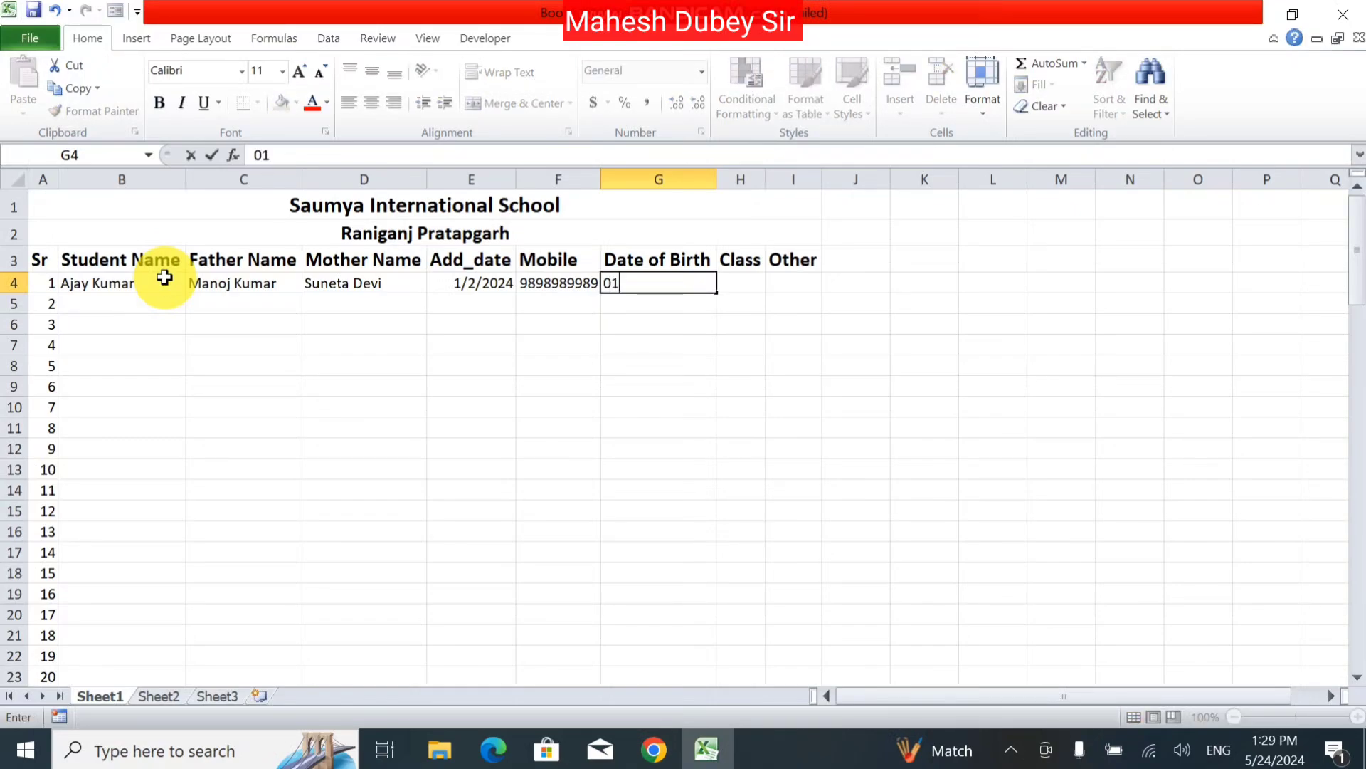
text(/01/202)
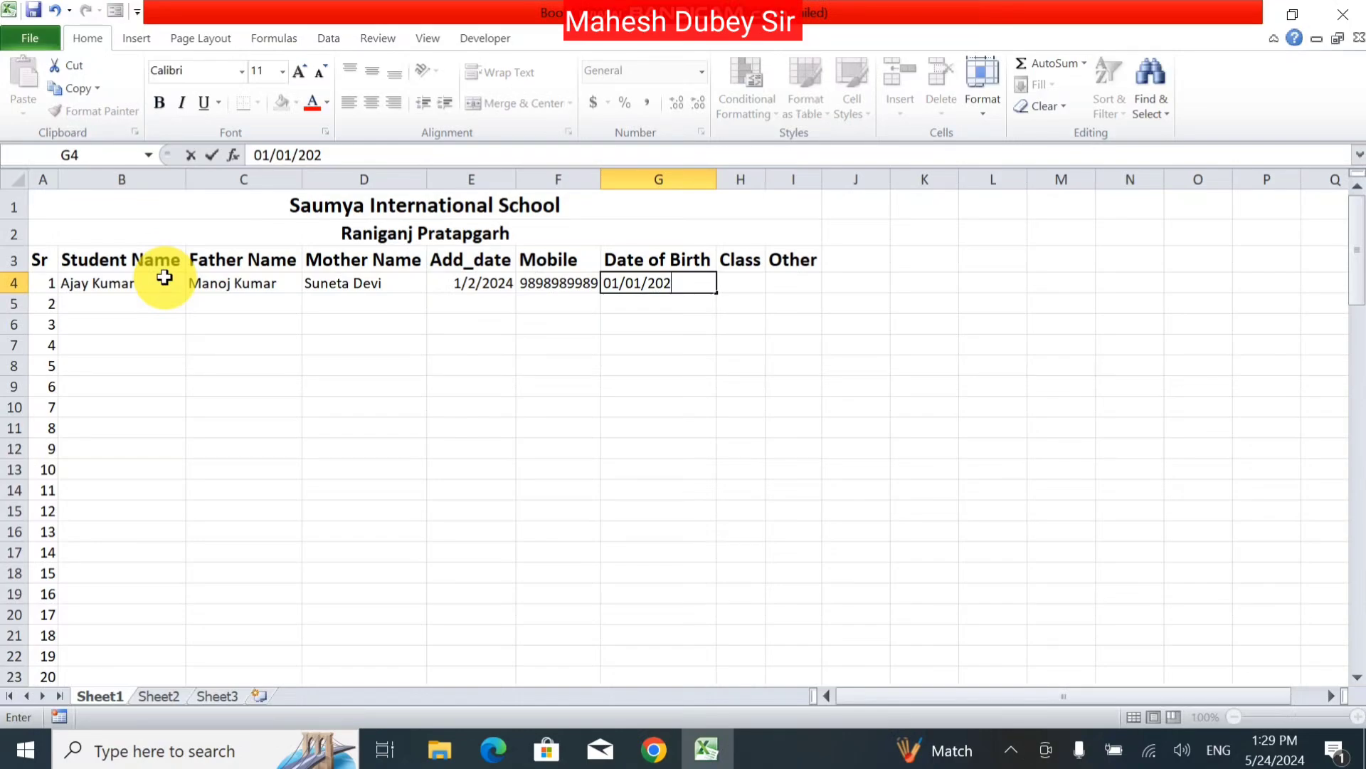
key(BackSpace)
key(BackSpace)
key(Tab)
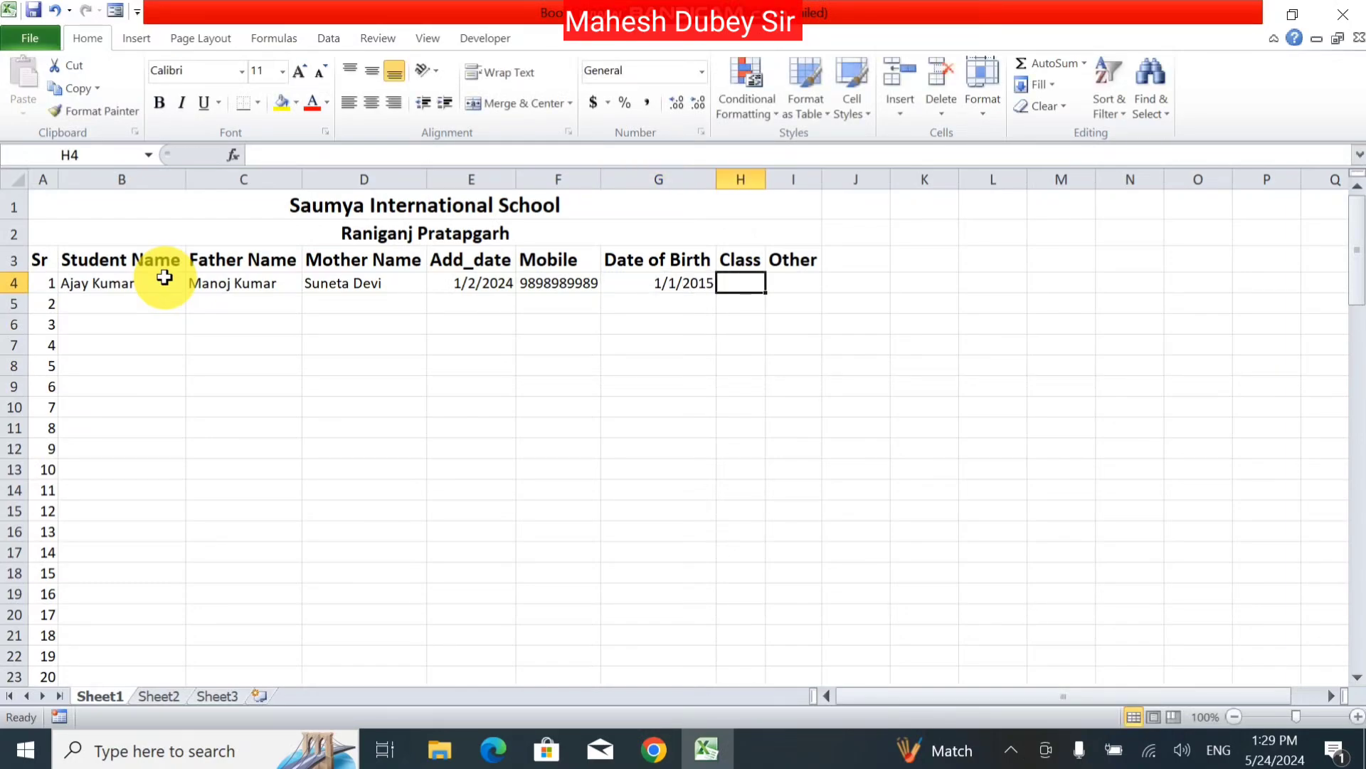
text(4)
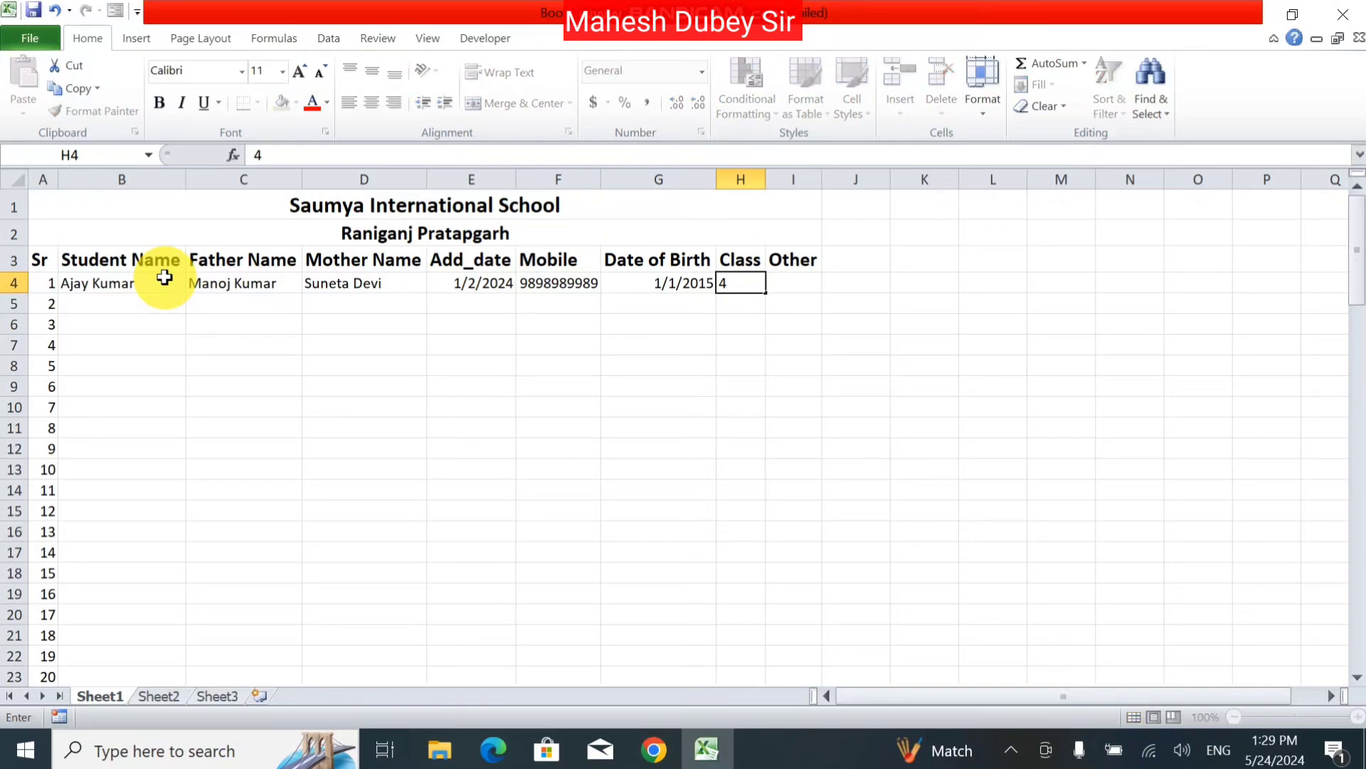
key(Tab)
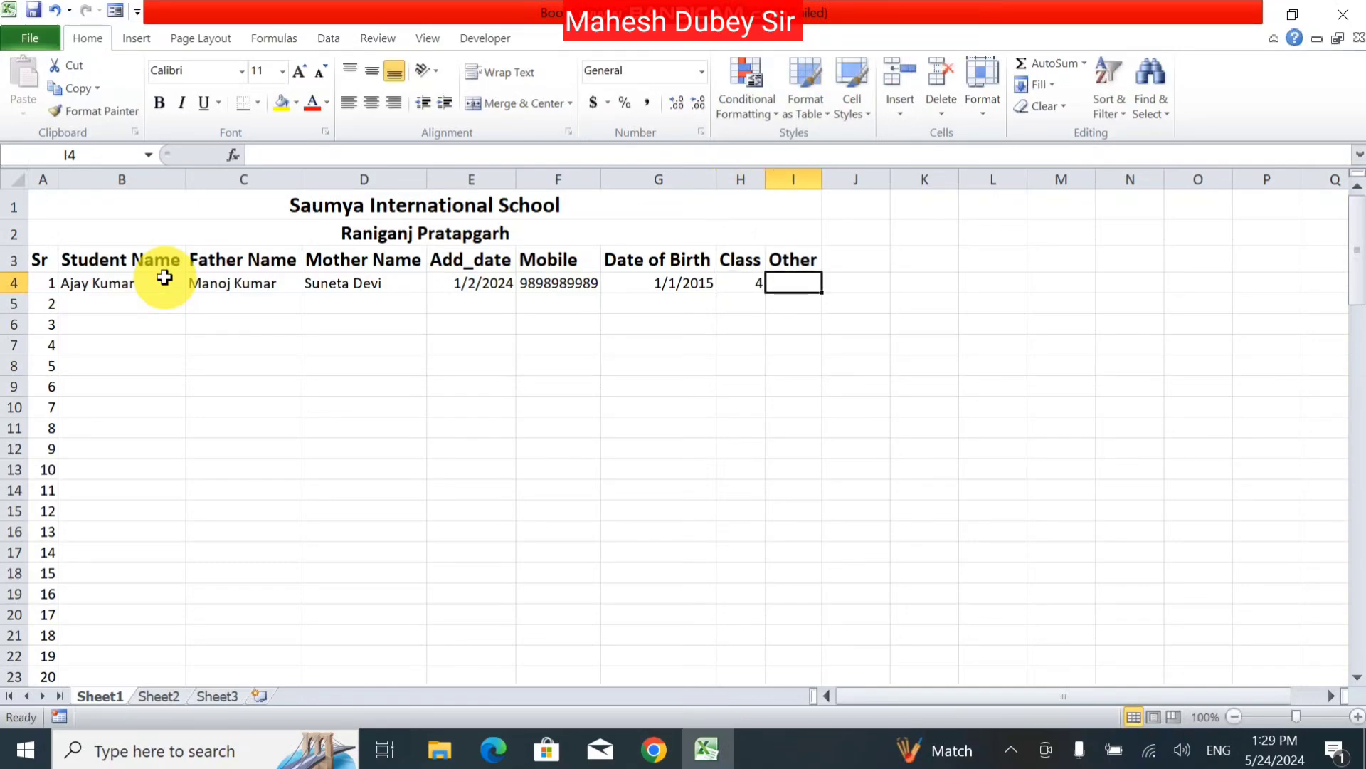
text(-)
key(Return)
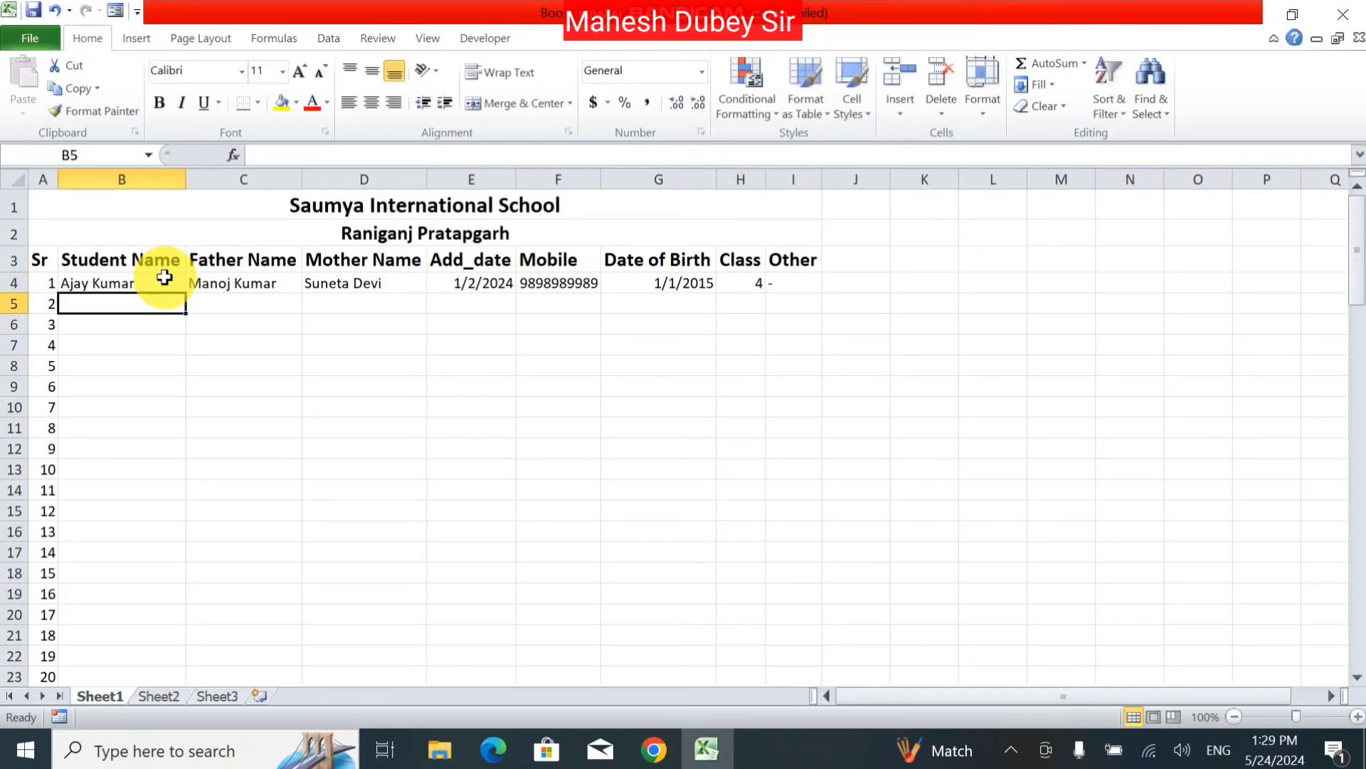
Step: Enter the second student's names in row 5, copying date, mobile and birth date from row 4 with Ctrl+D
text(Suresh)
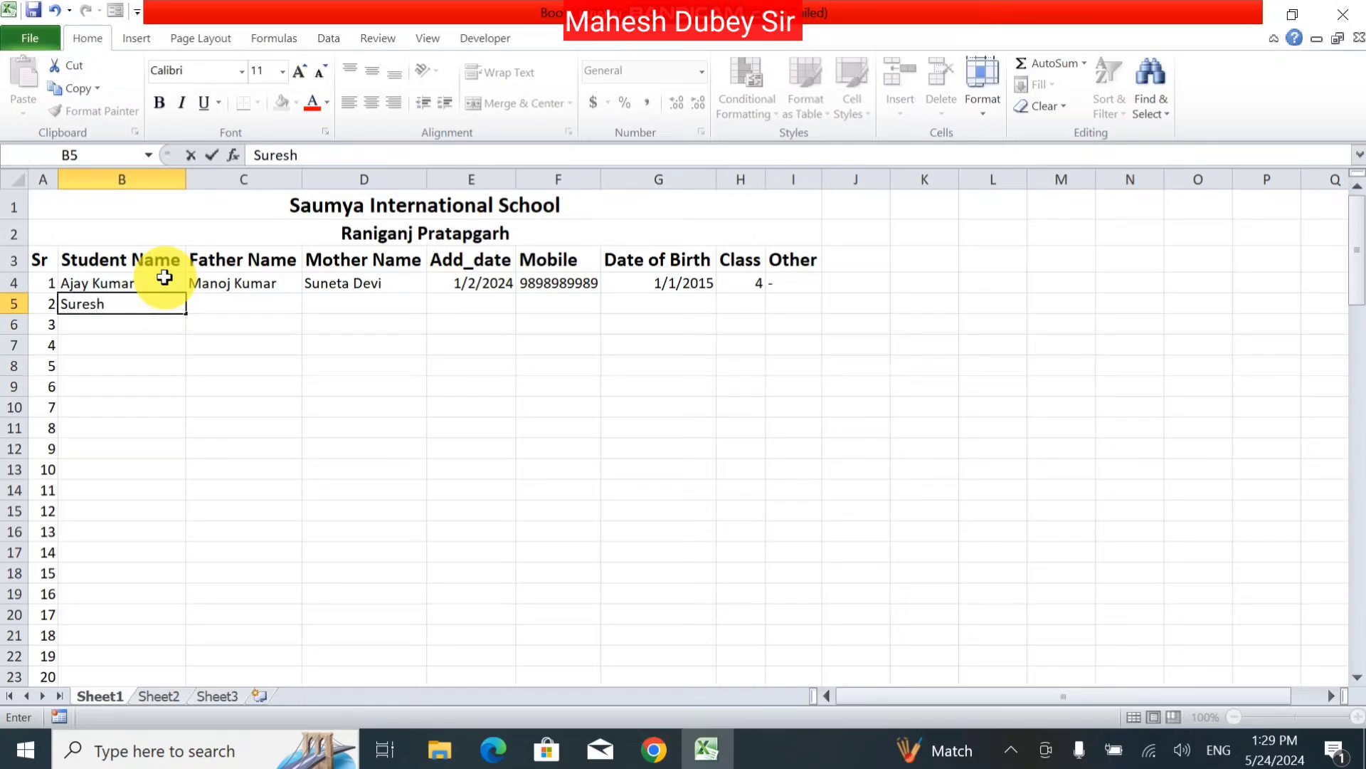
key(Tab)
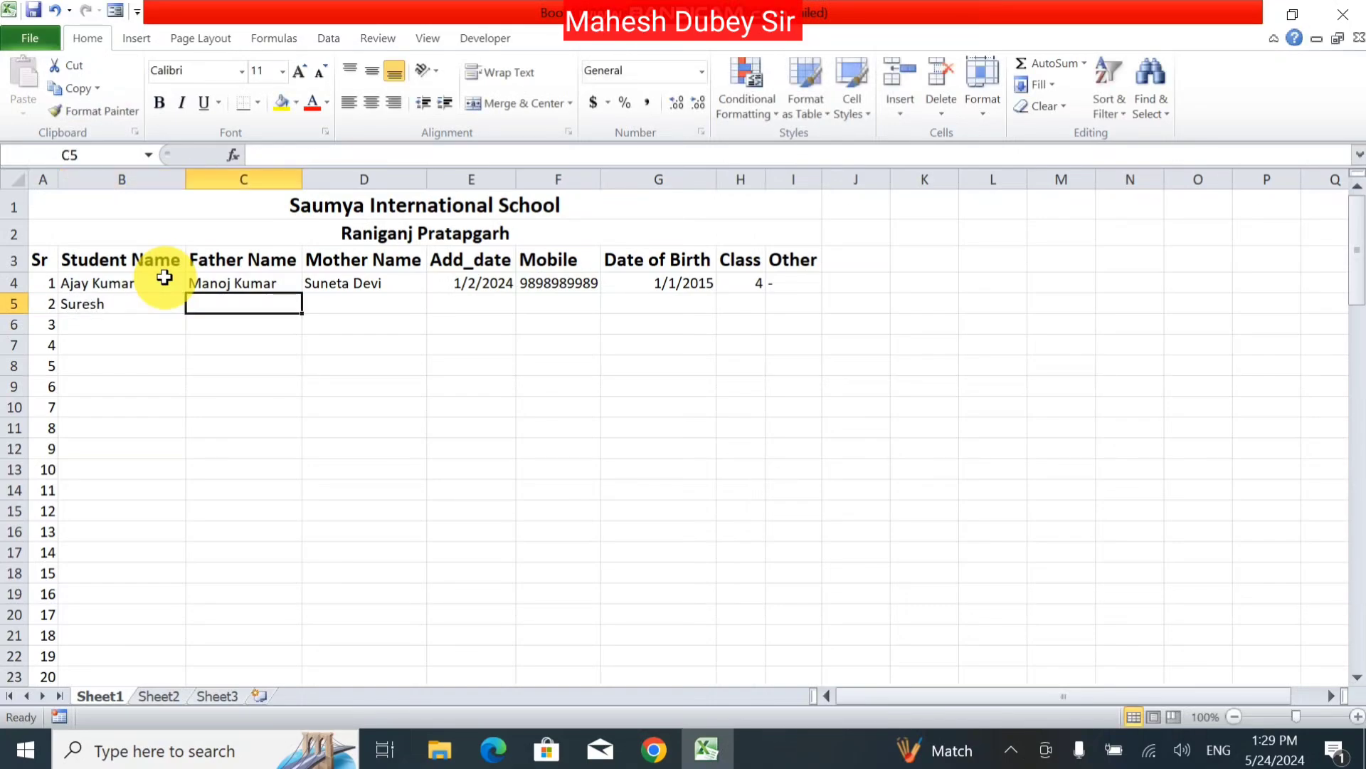
text(Amit)
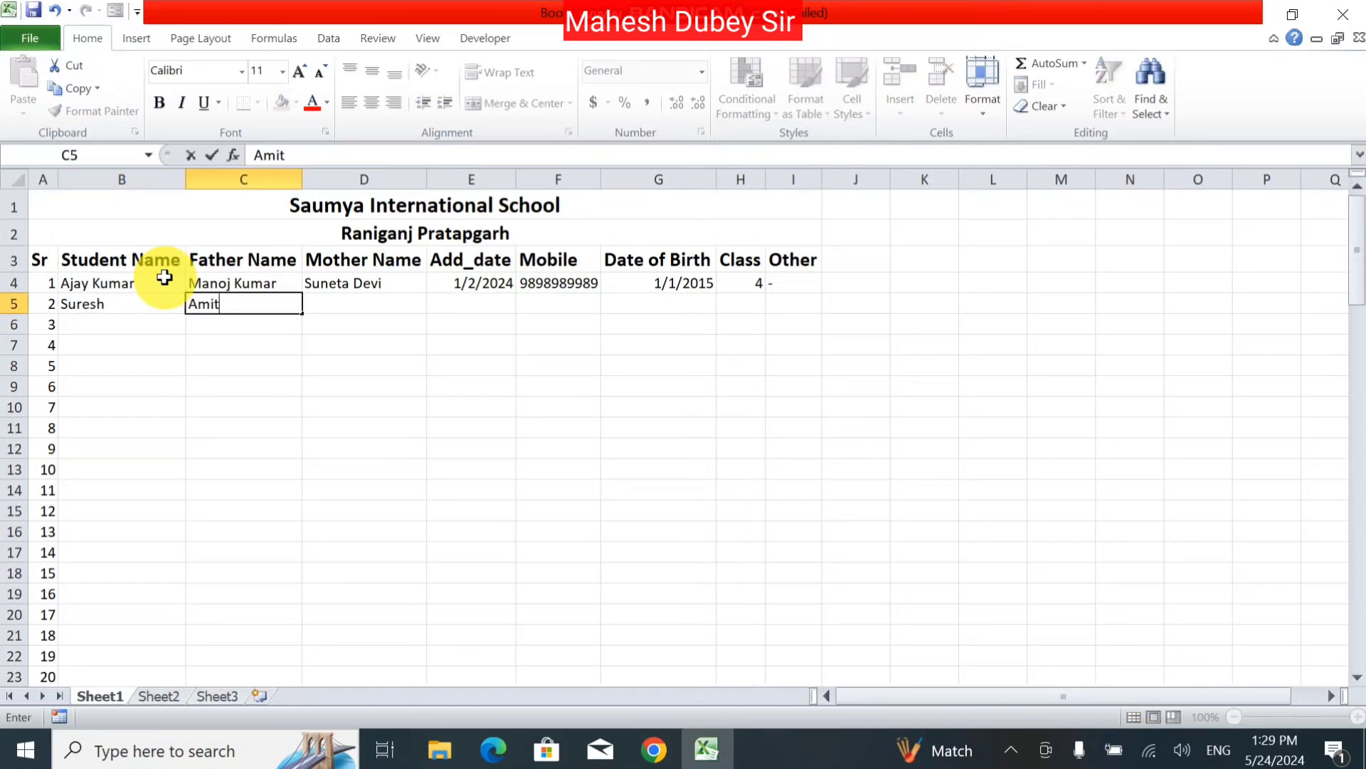
key(Tab)
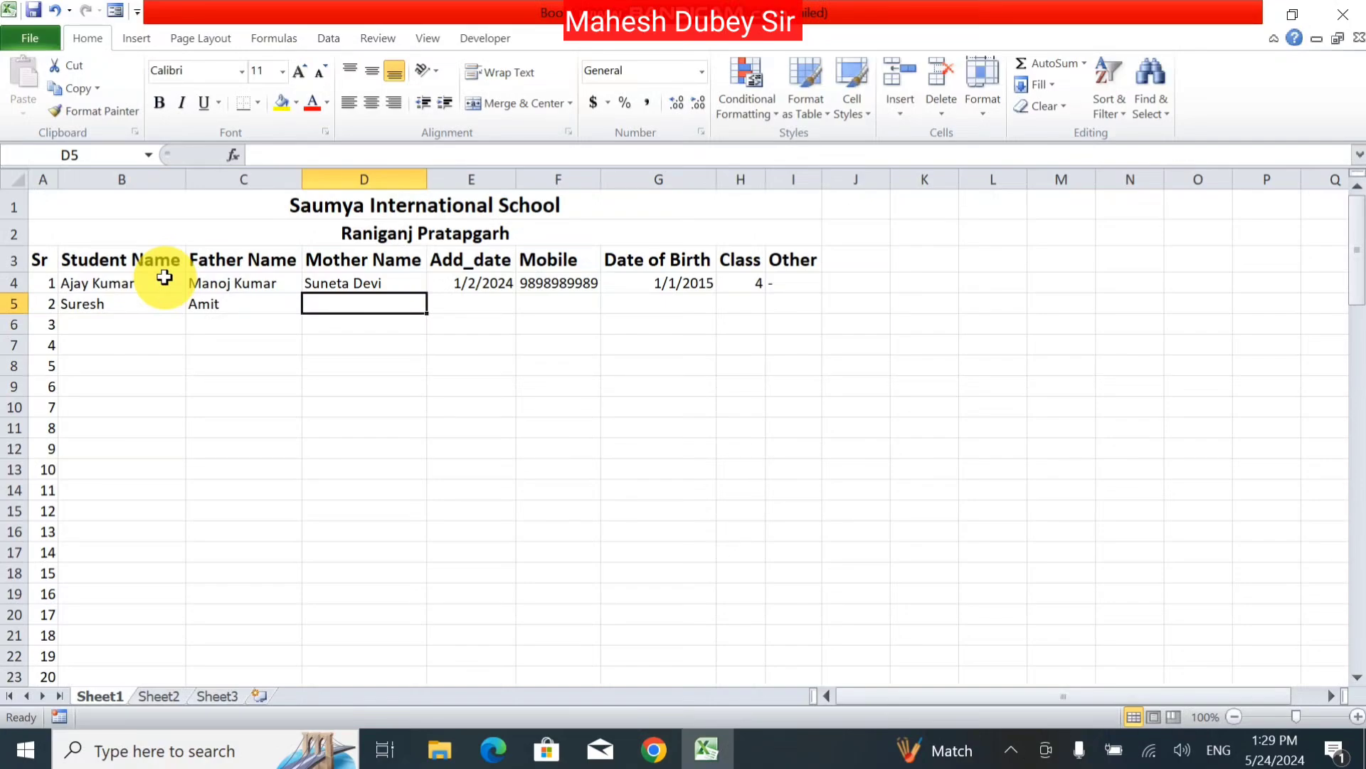
text(Mohini)
key(Tab)
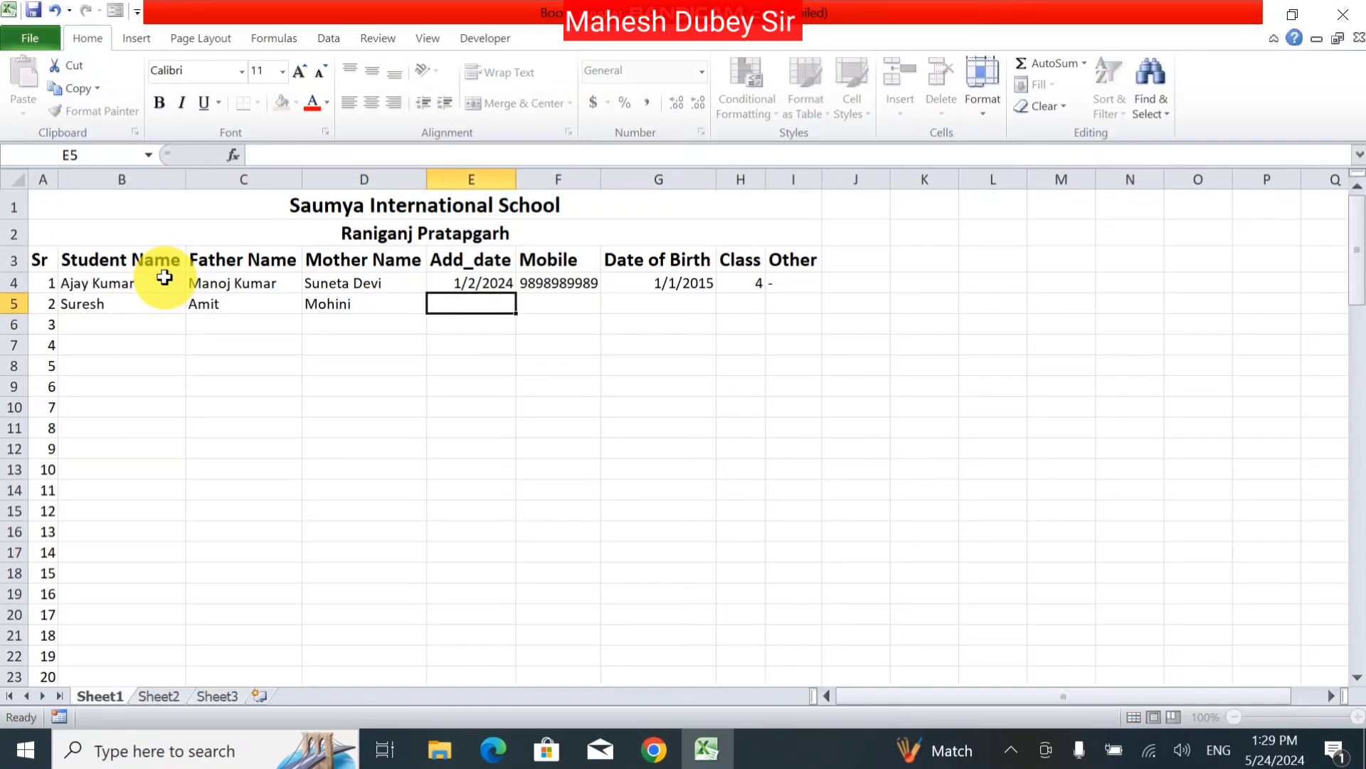
key(ctrl+d)
key(Tab)
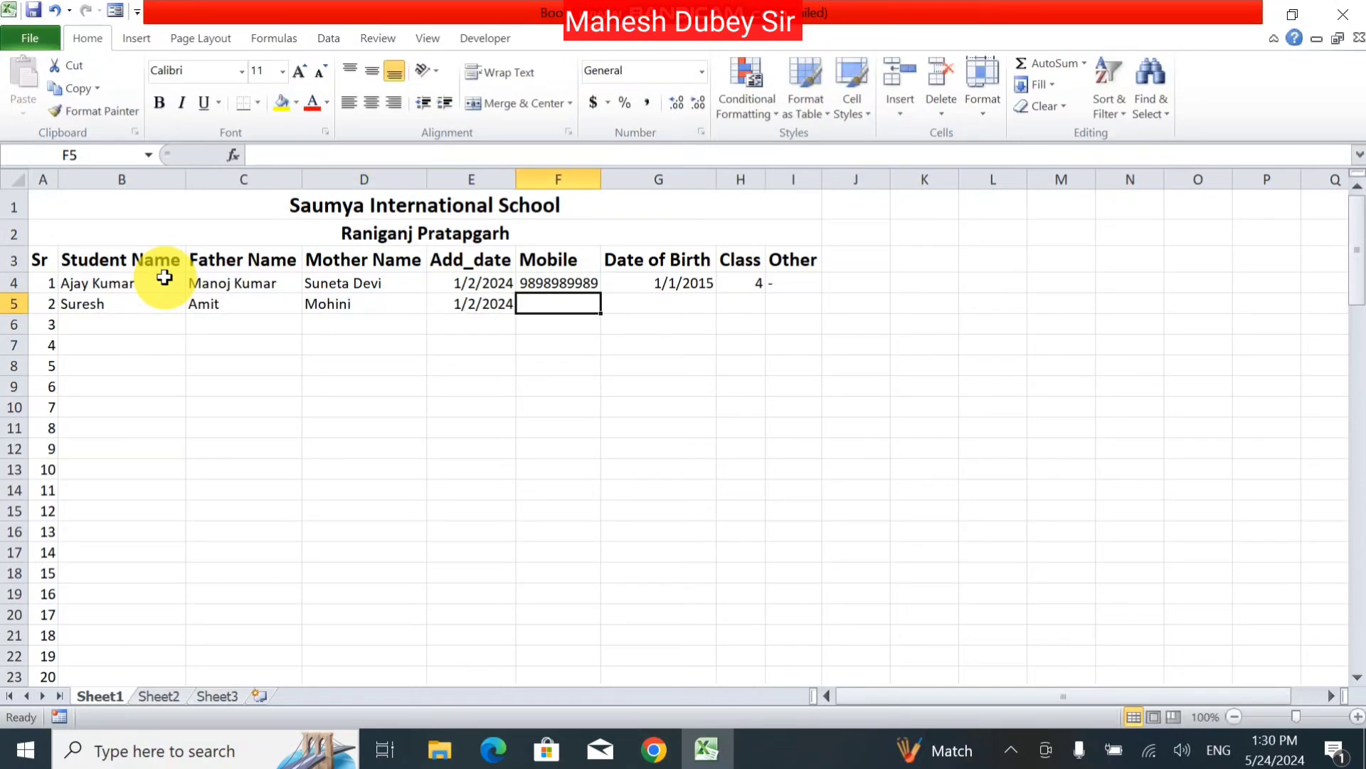
key(ctrl+d)
key(Tab)
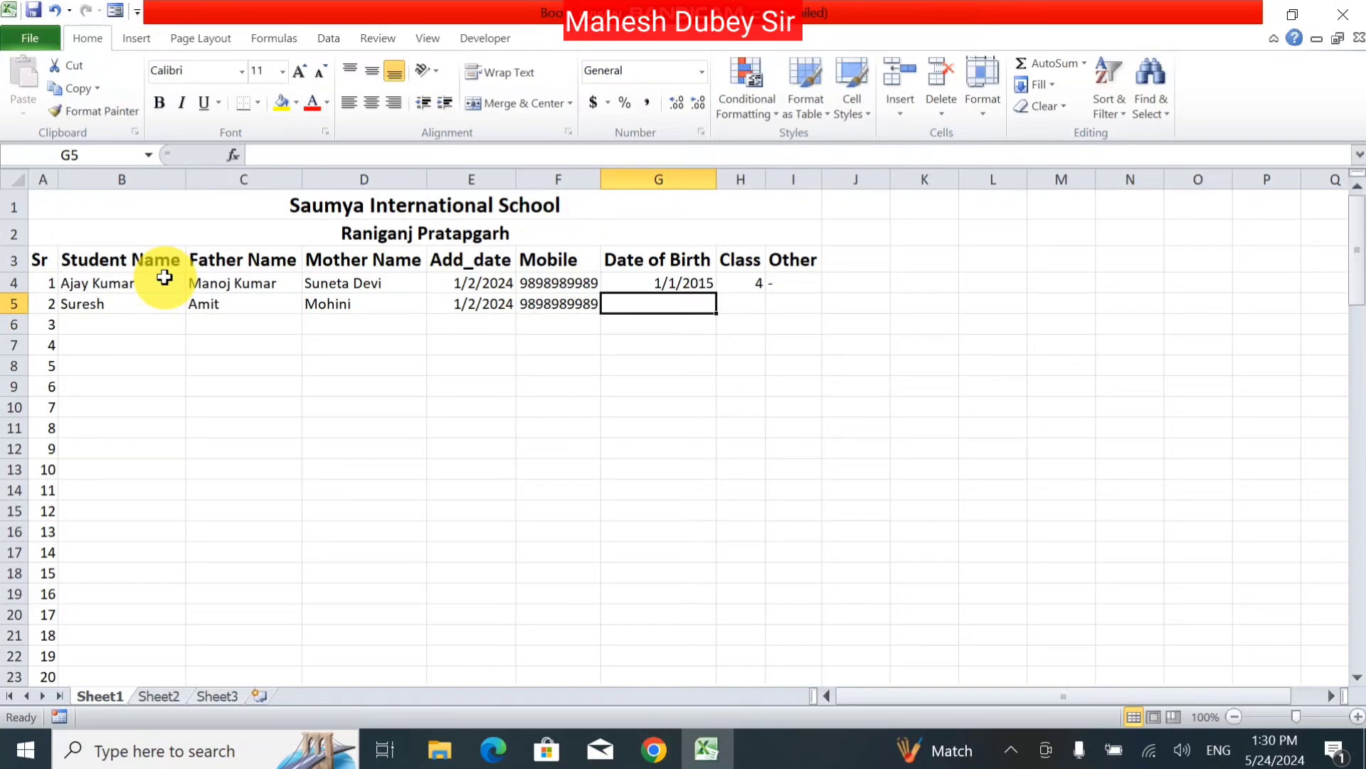
key(ctrl+d)
key(Tab)
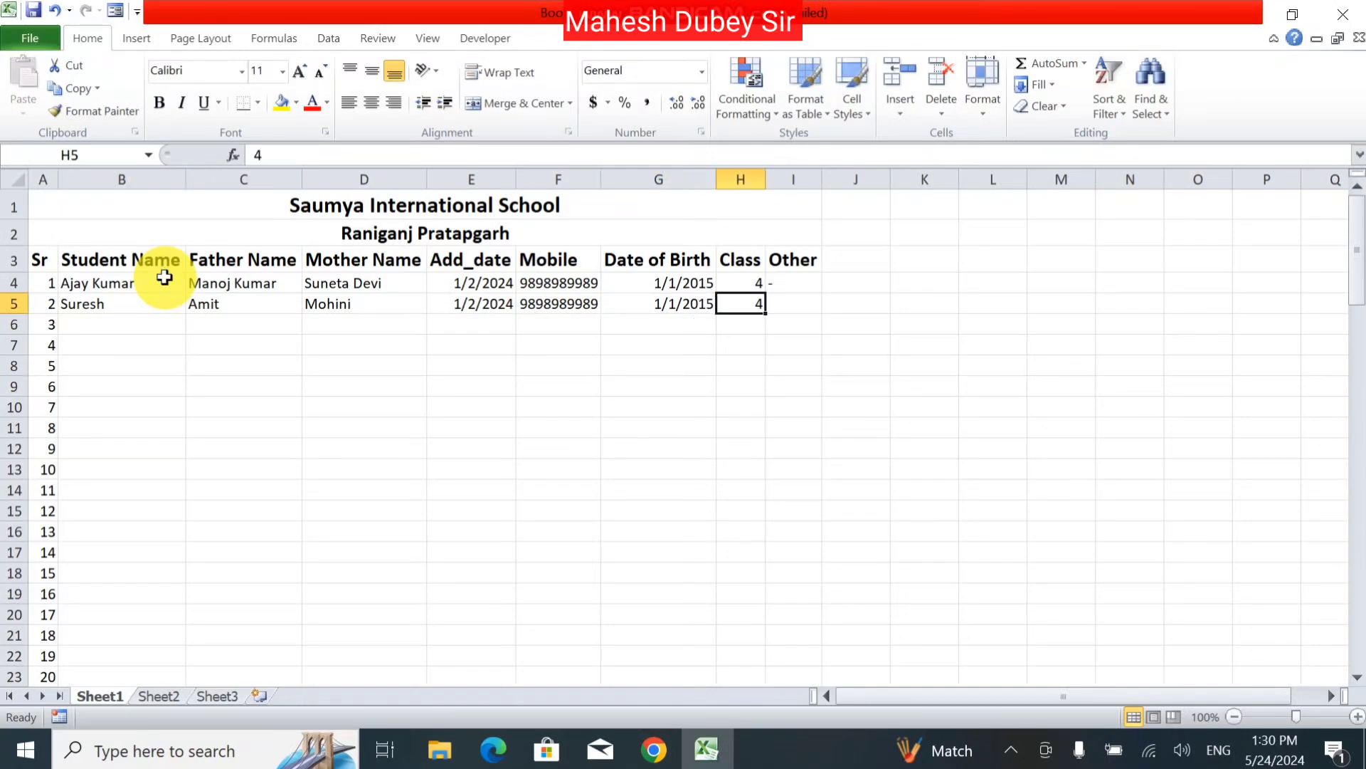
key(Tab)
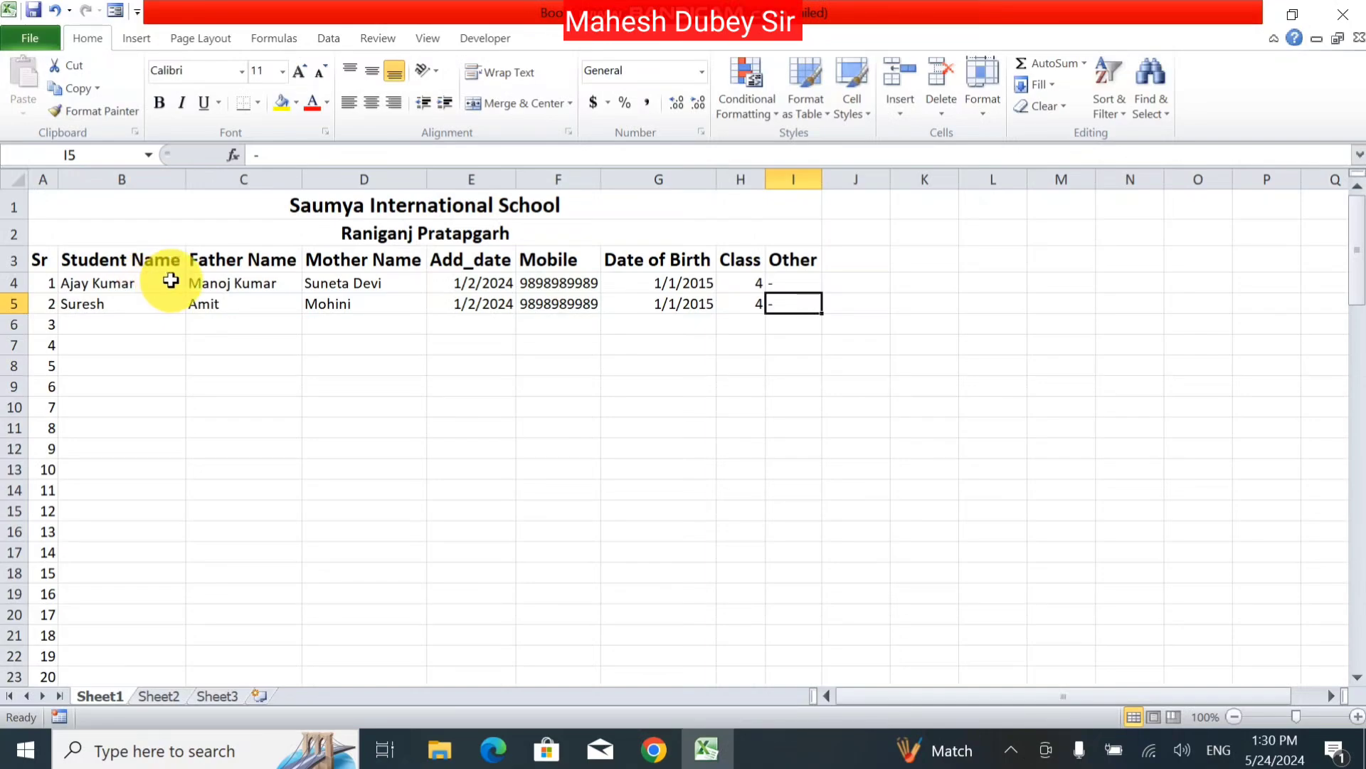
Step: Fill the two records in B4:I5 down to row 103
click(90, 282)
drag(90, 281, 791, 656)
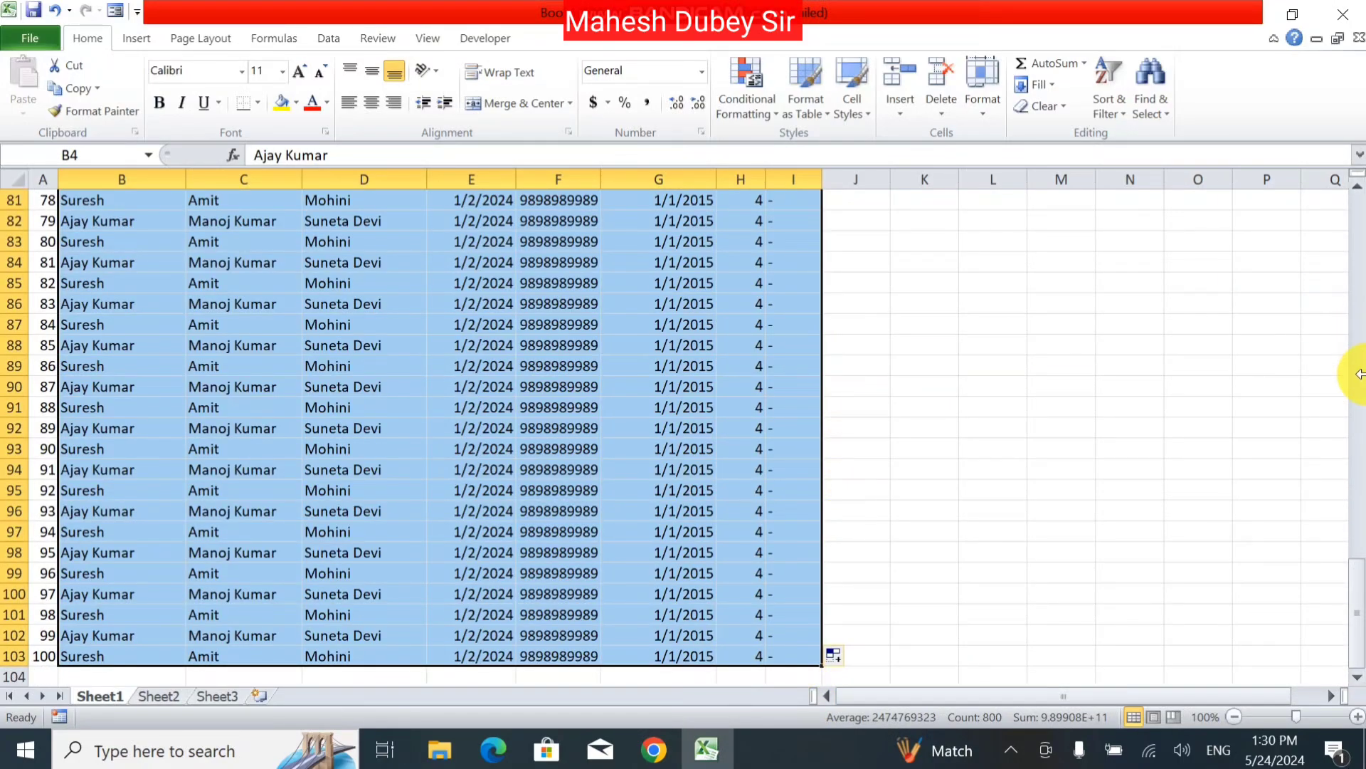
drag(1360, 634, 1342, 235)
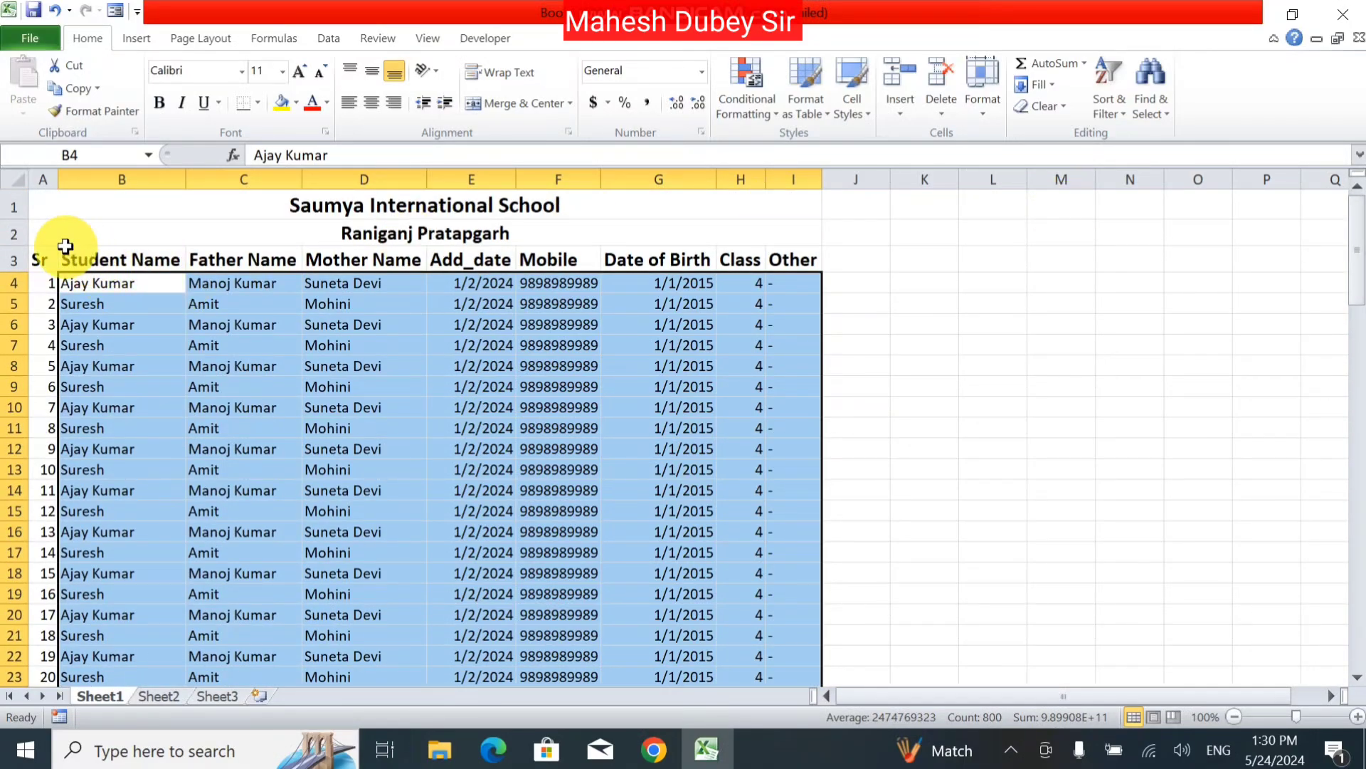
Step: Apply All Borders to the whole table from A1 through row 103 using Ctrl+Shift+End
click(47, 209)
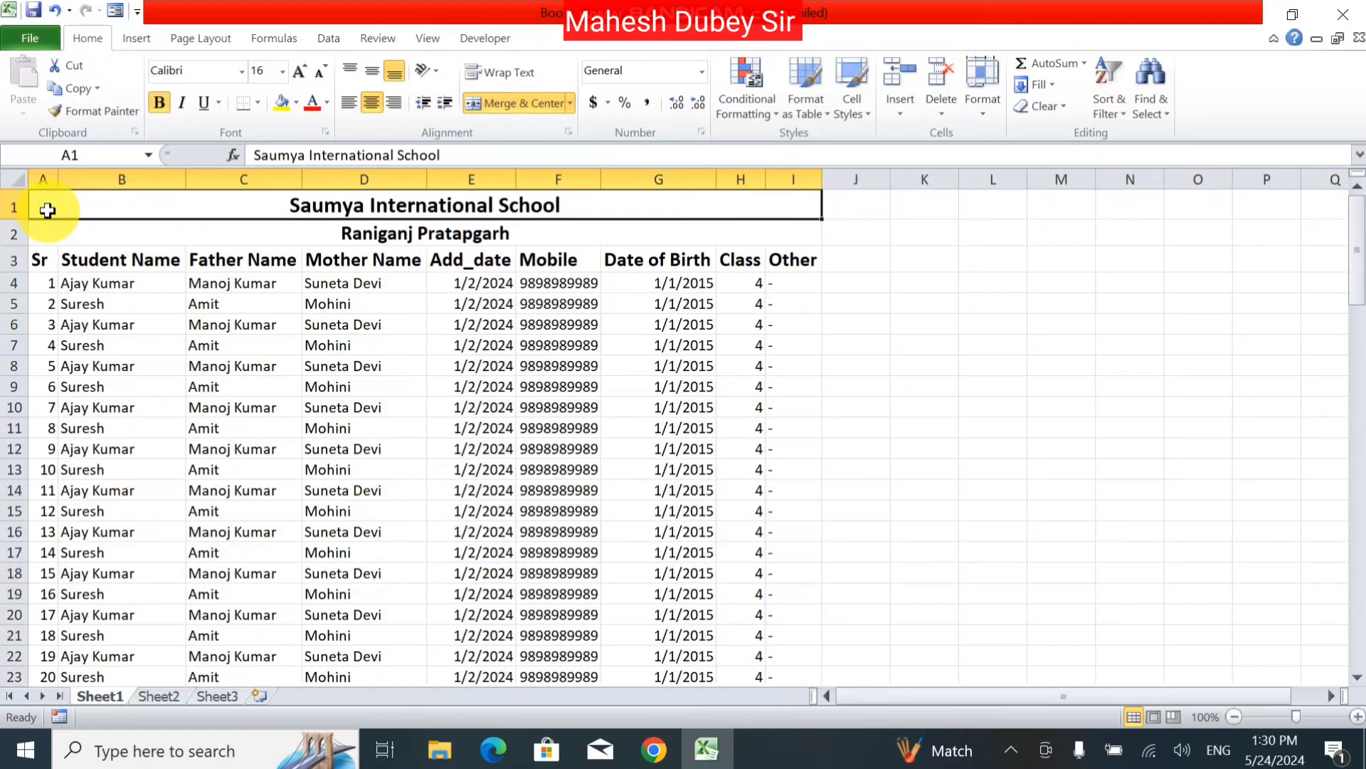
key(ctrl+shift+End)
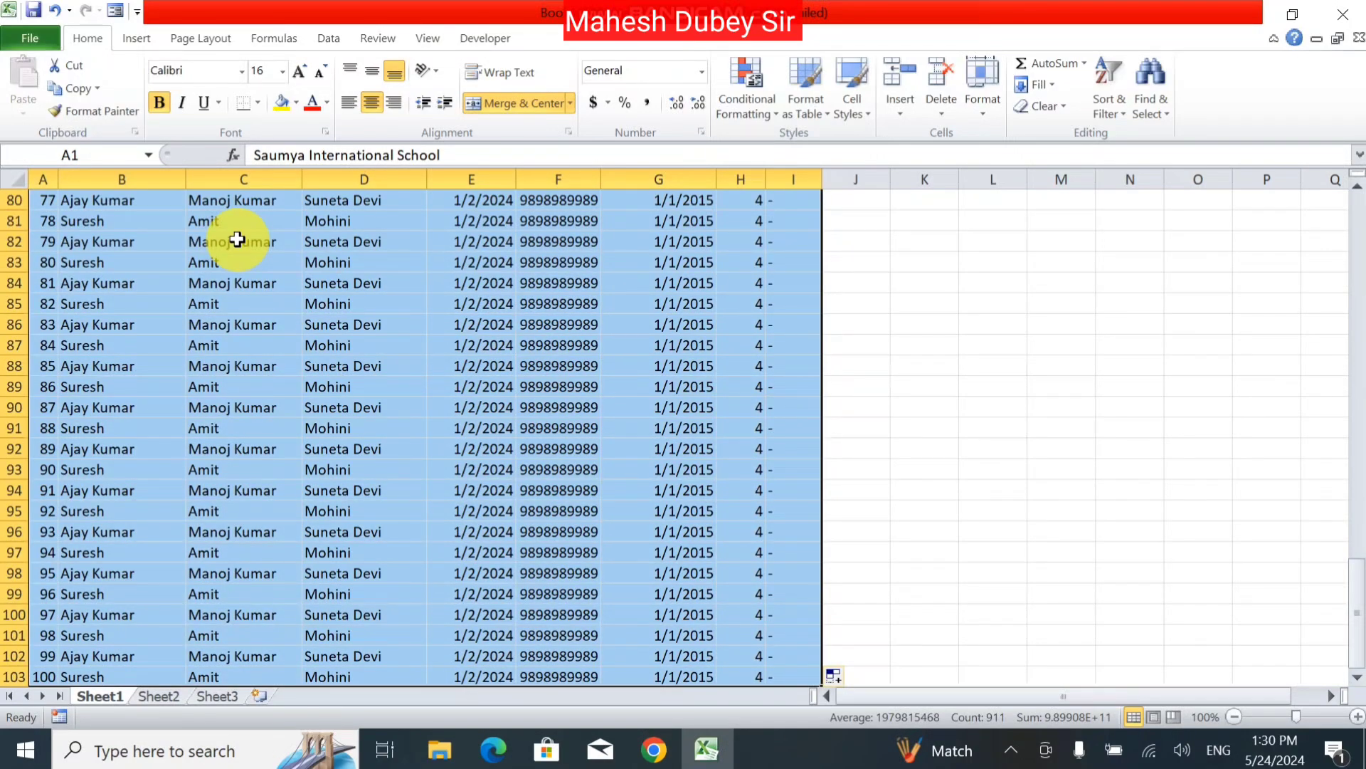
click(255, 105)
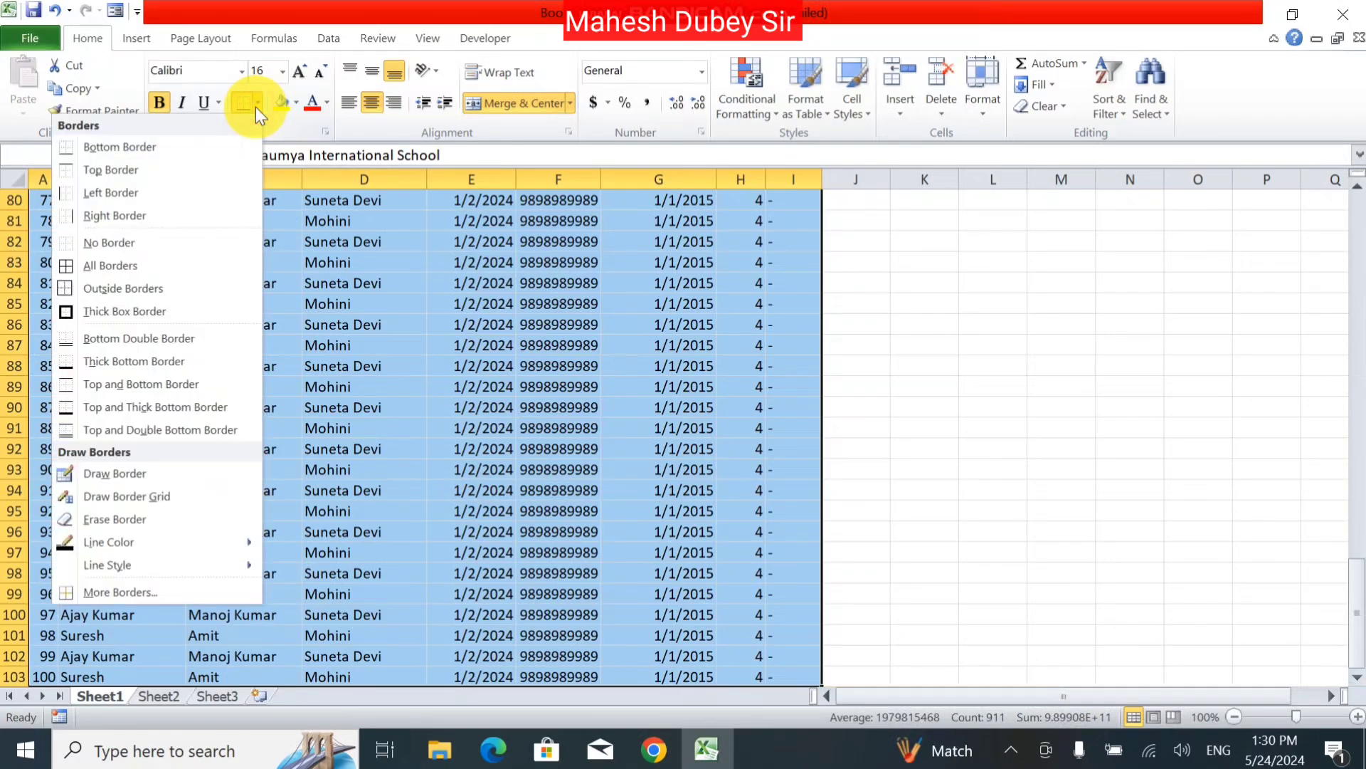
click(155, 264)
click(256, 447)
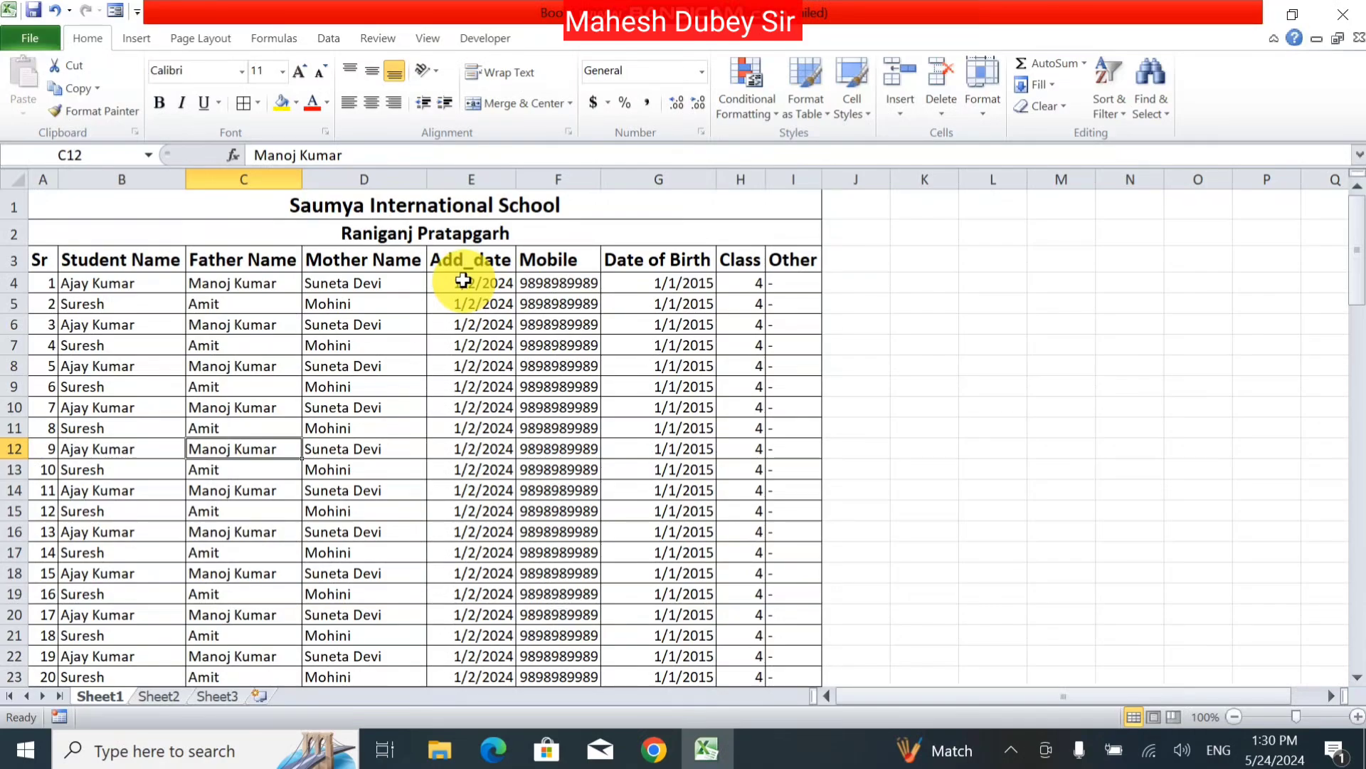
Step: Centre-align the header row A3:I3, columns E to I, and column A
drag(37, 257, 766, 256)
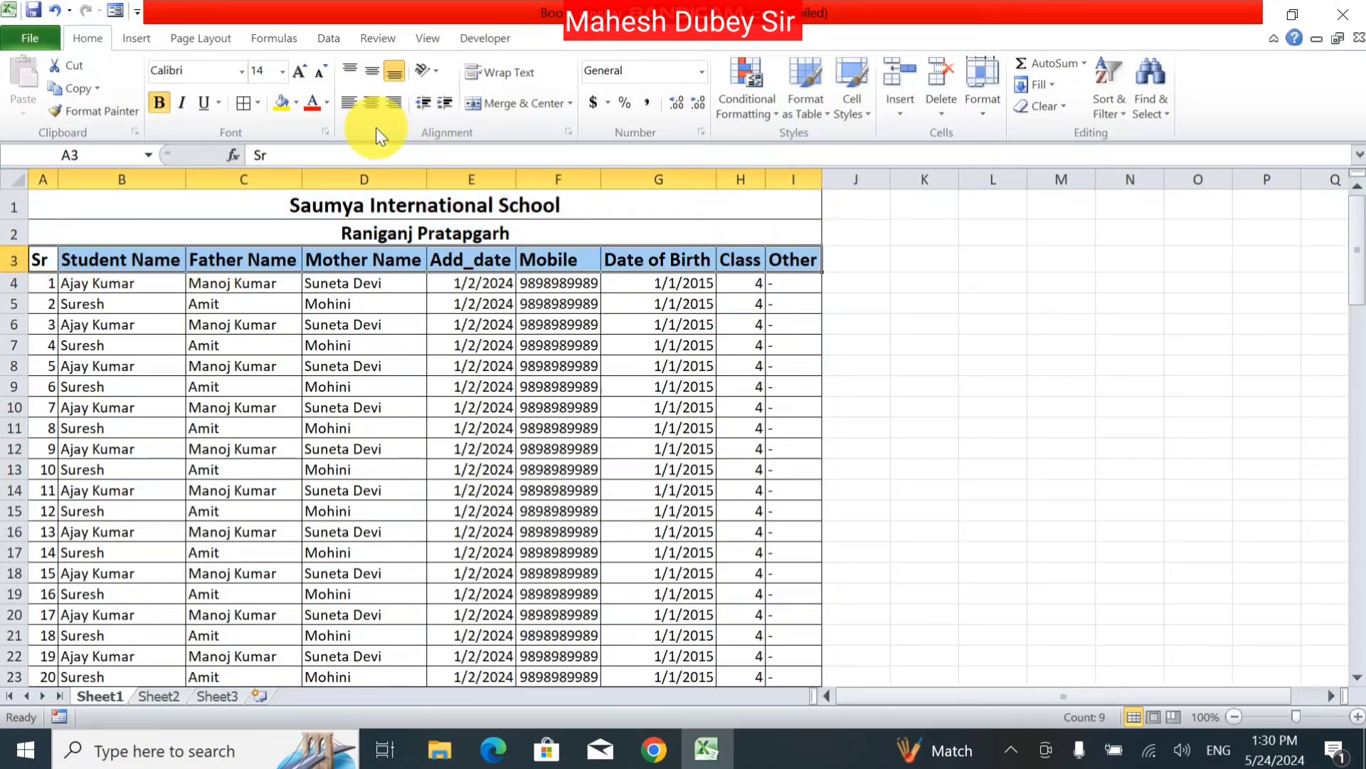
click(371, 102)
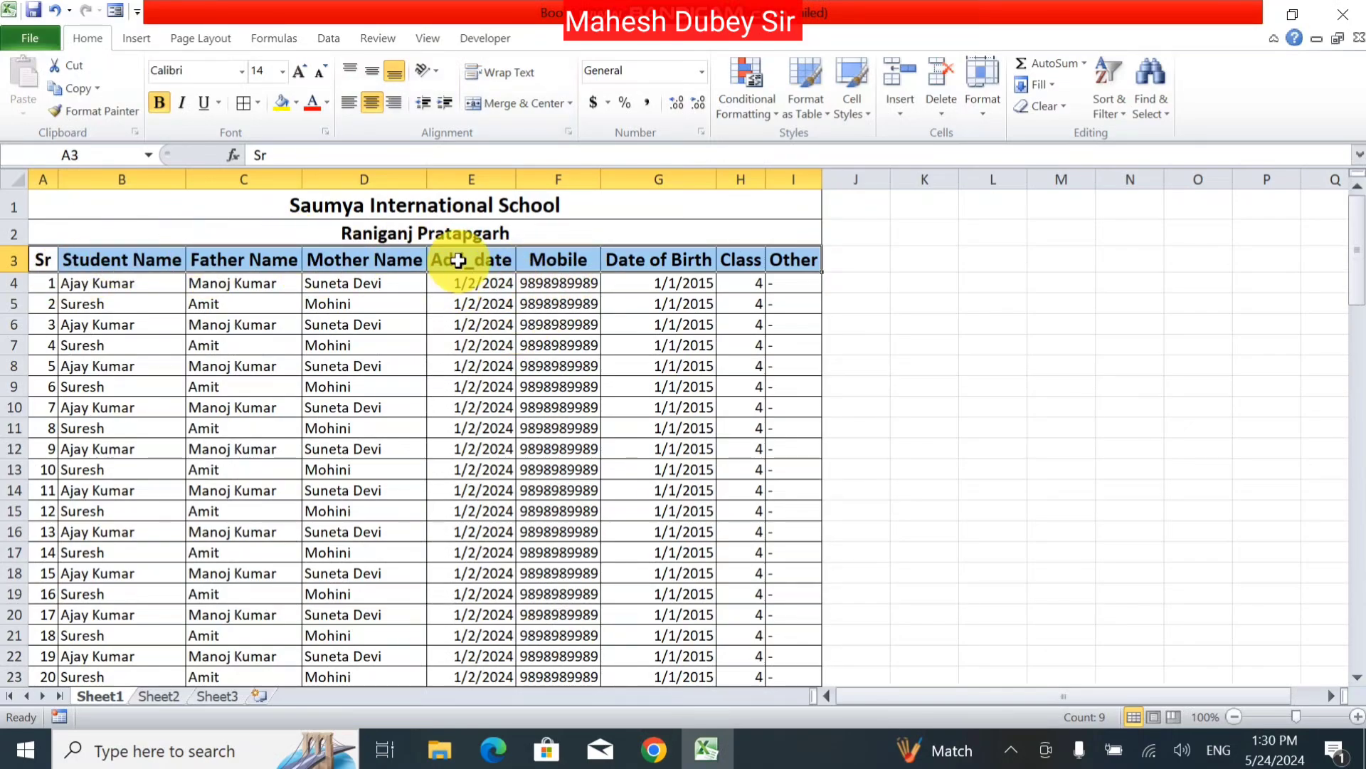
drag(479, 178, 778, 176)
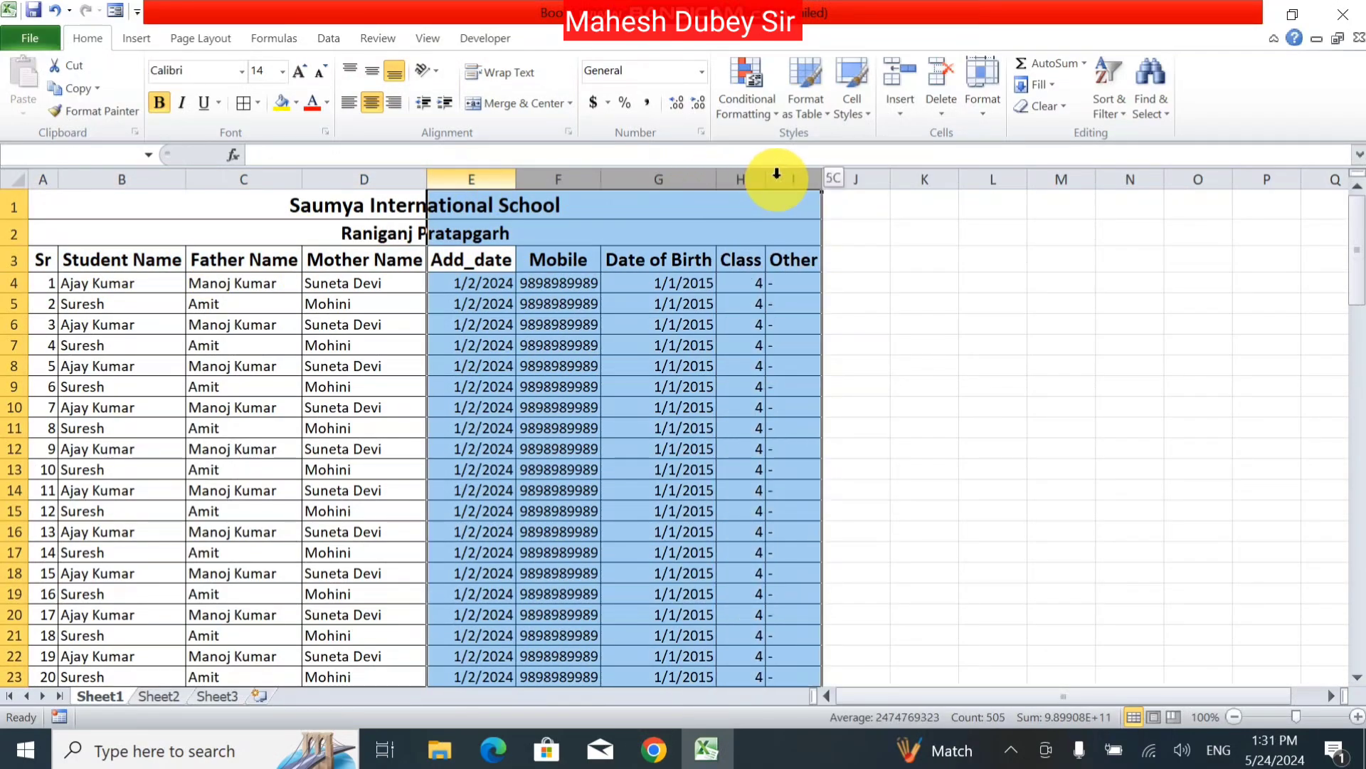
click(369, 105)
click(523, 382)
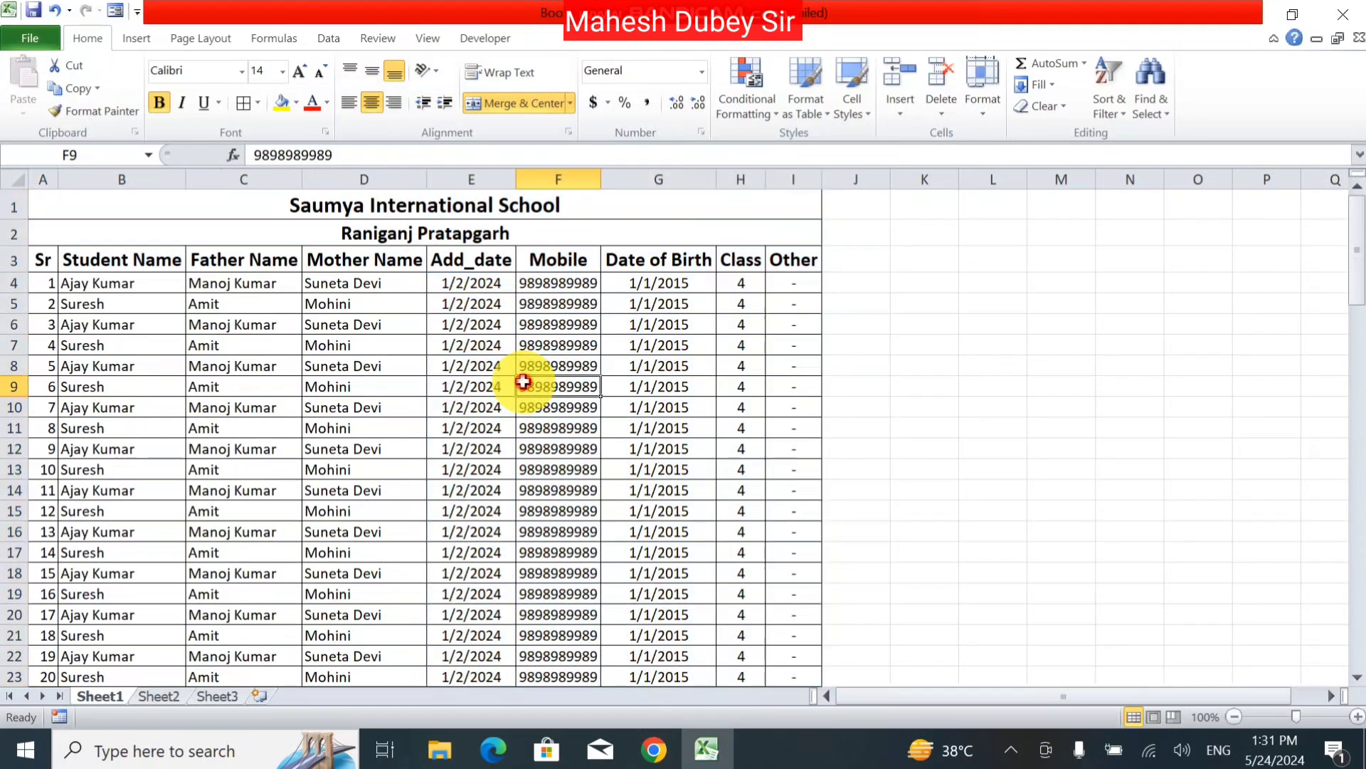
click(42, 171)
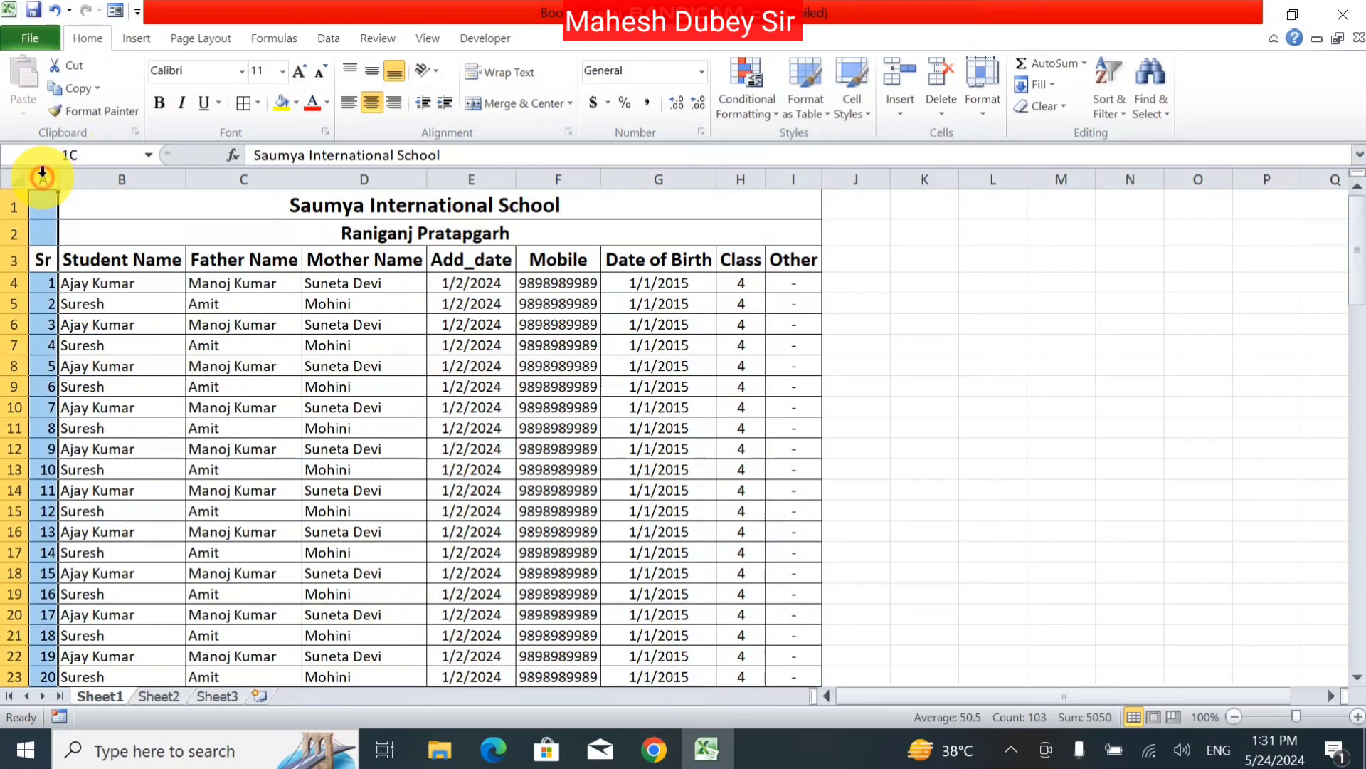
click(371, 105)
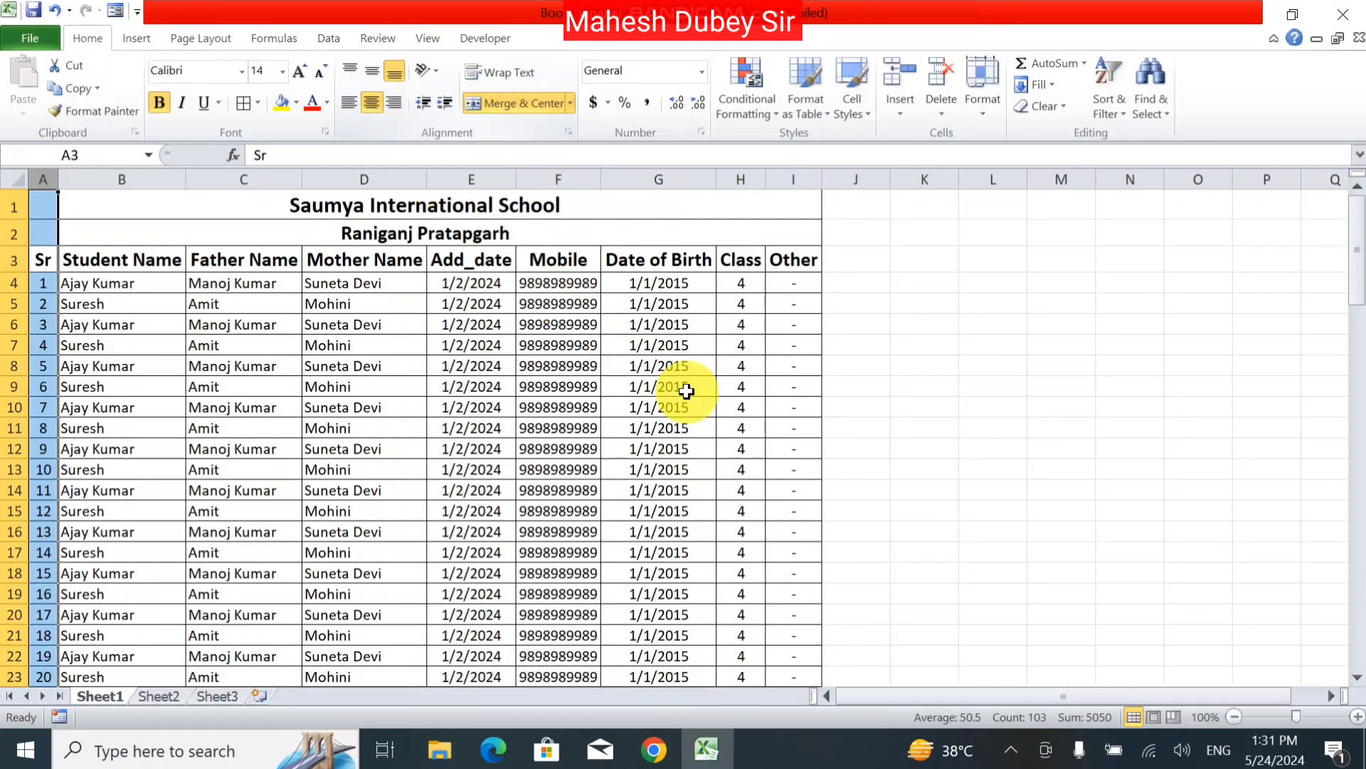
click(733, 409)
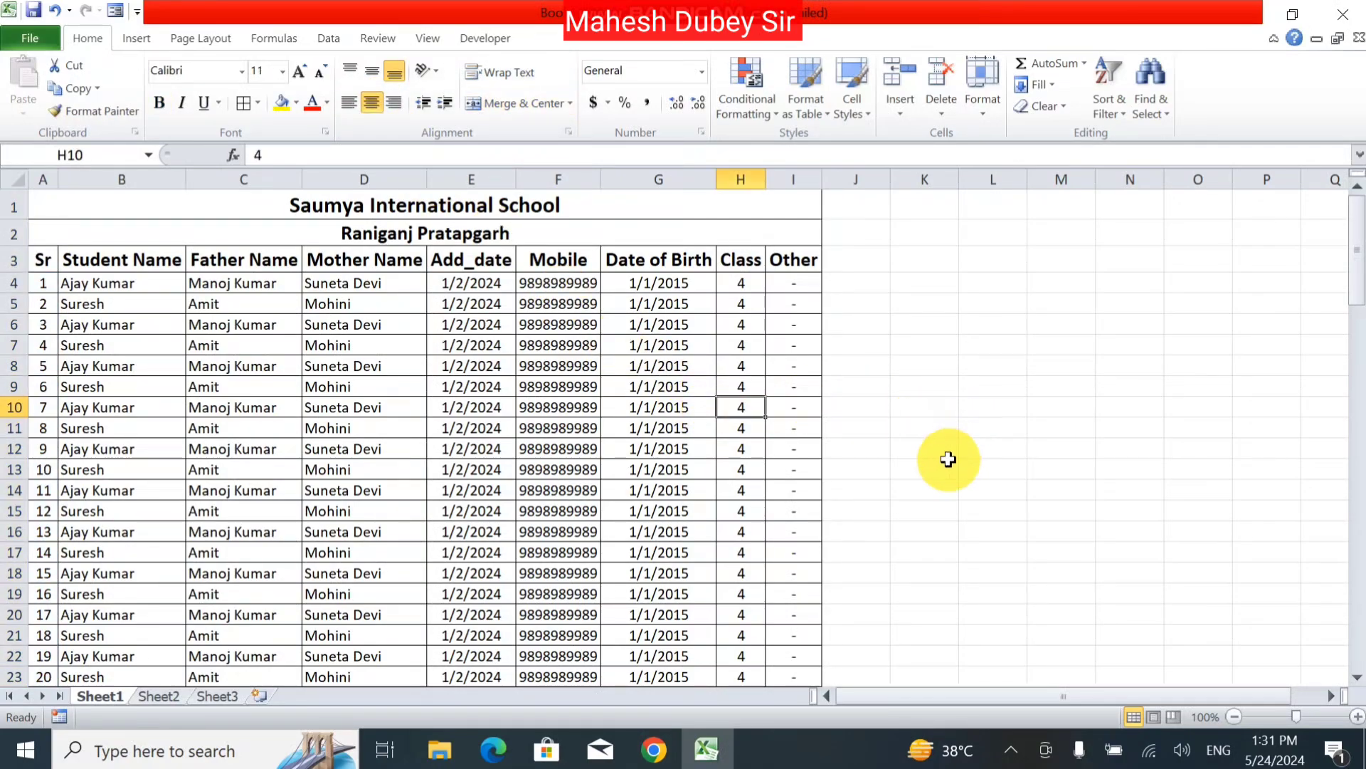
click(15, 31)
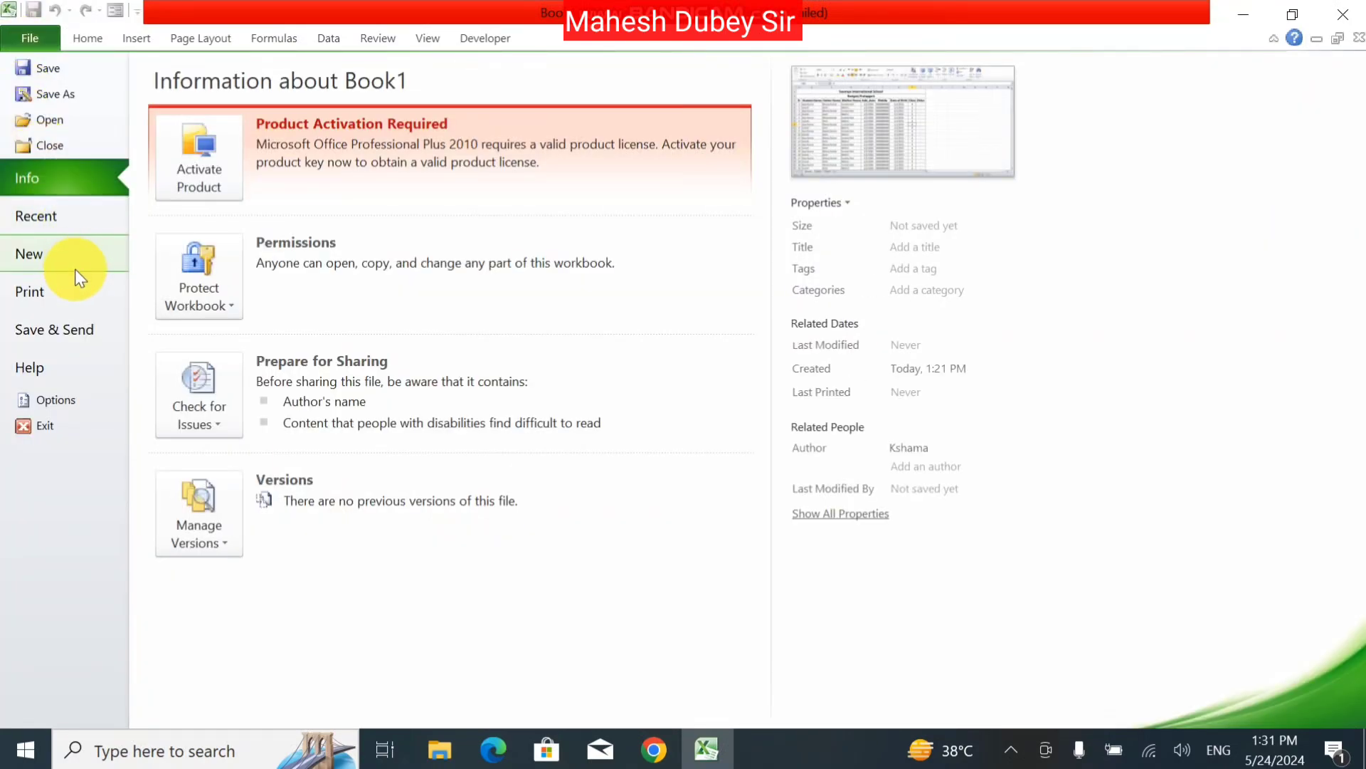
click(48, 303)
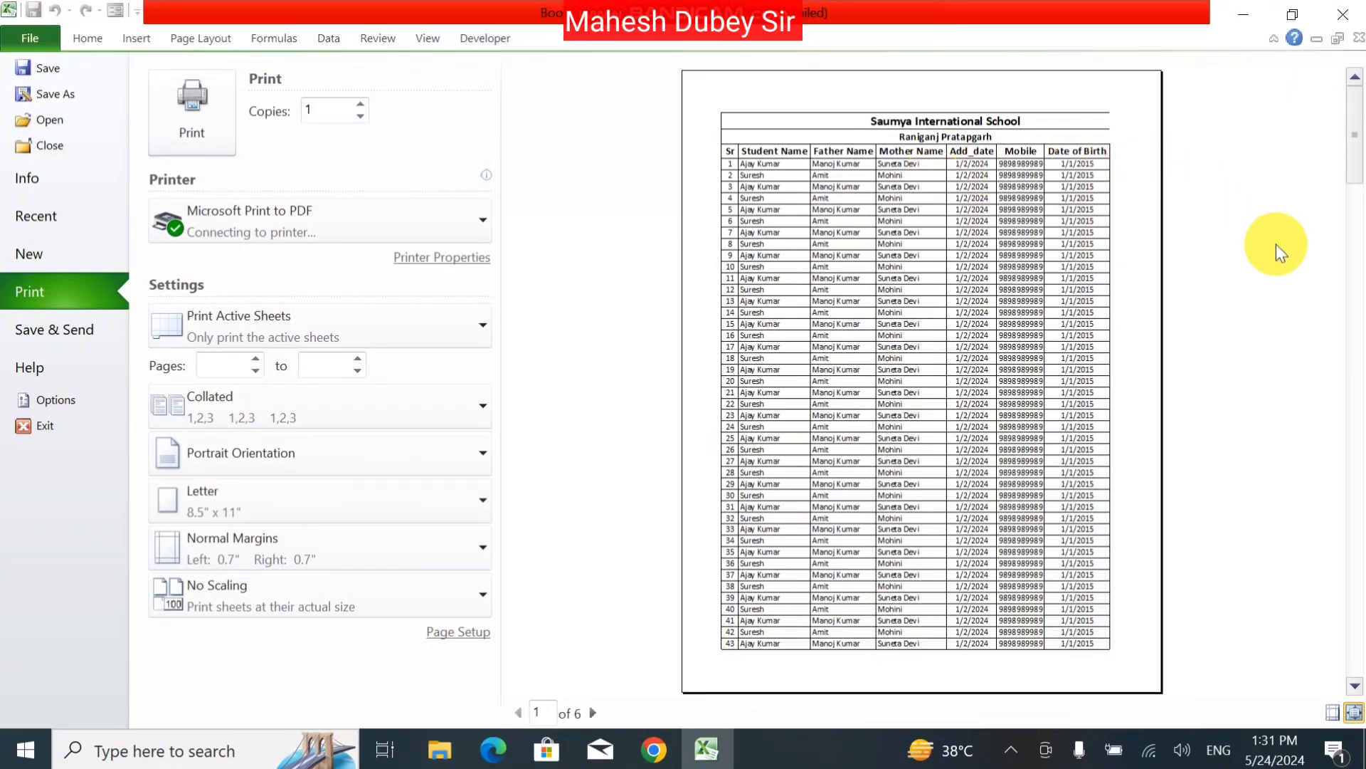
Step: Narrow columns G, D, C and B, then select the row 3 headers
key(Escape)
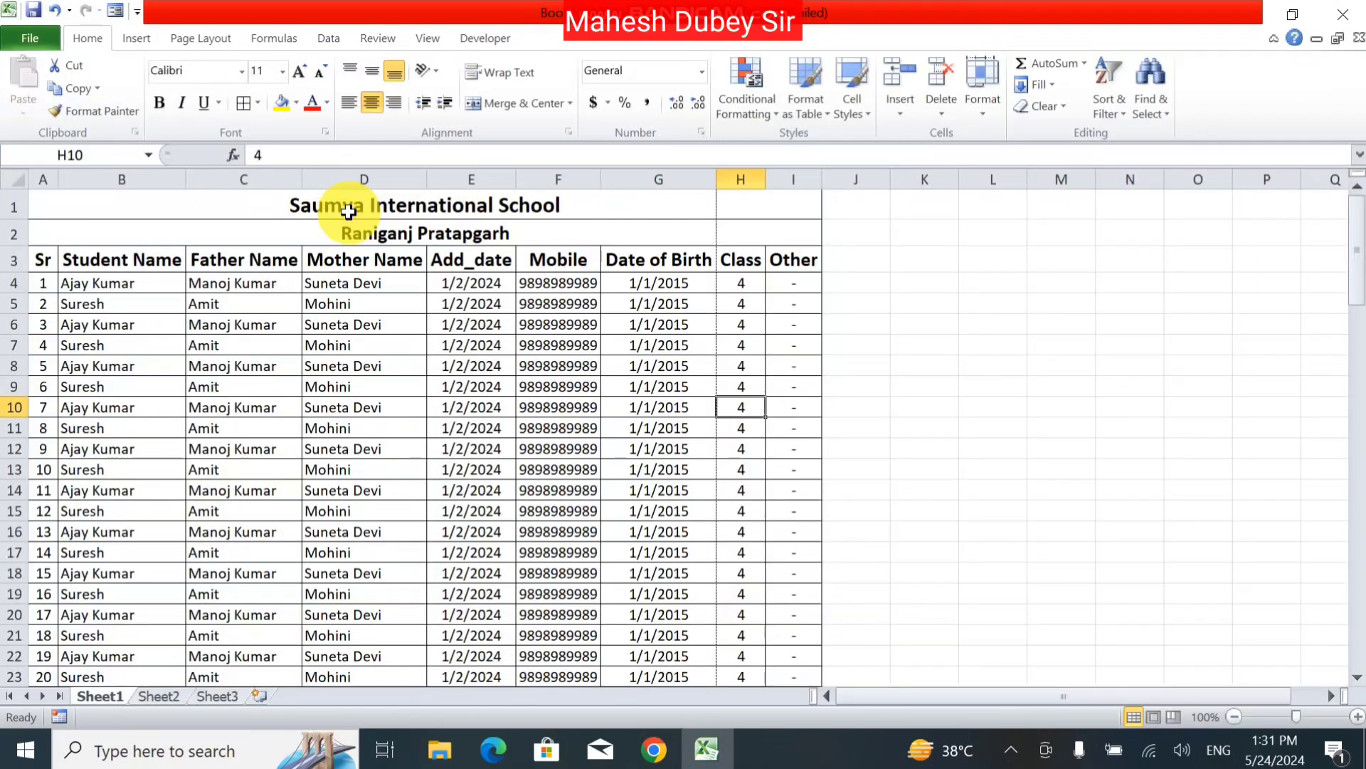
drag(721, 186, 693, 182)
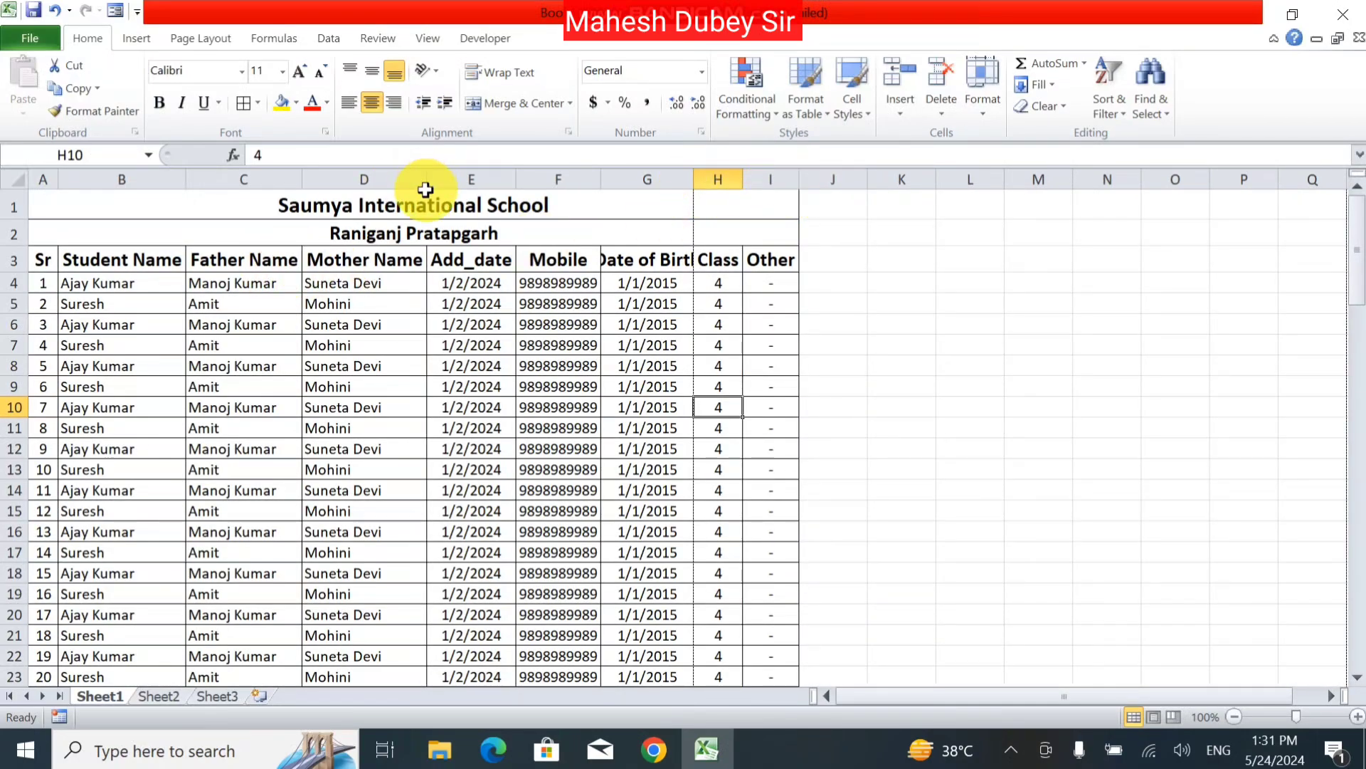
drag(424, 180, 391, 177)
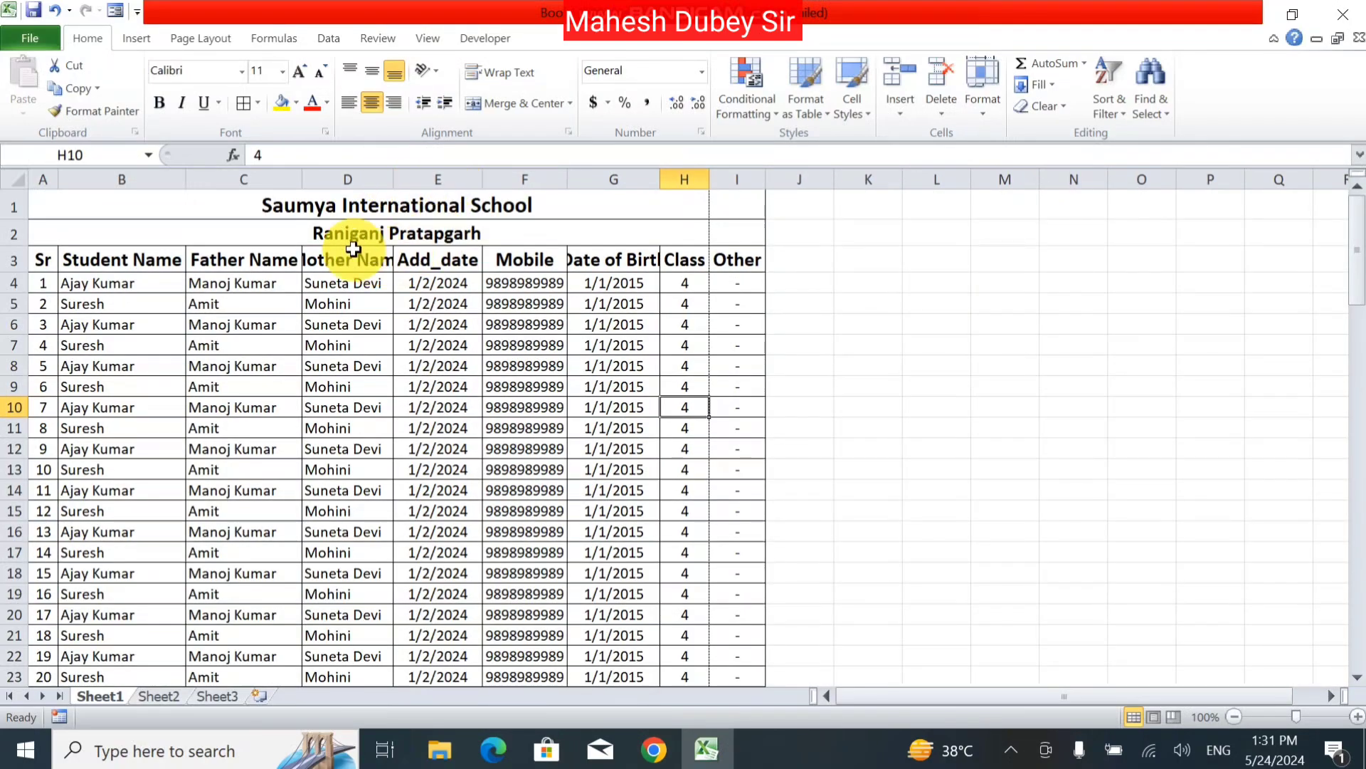
drag(301, 181, 284, 184)
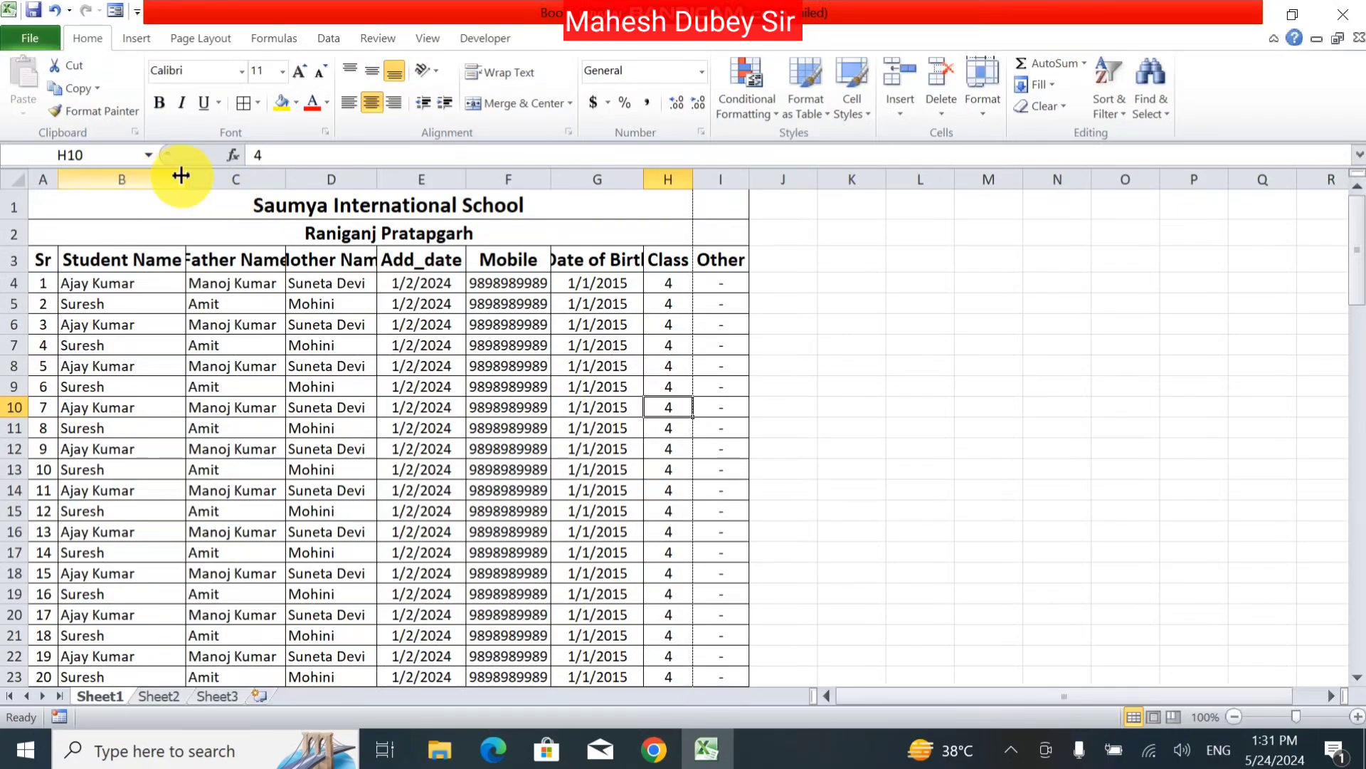
drag(188, 179, 149, 168)
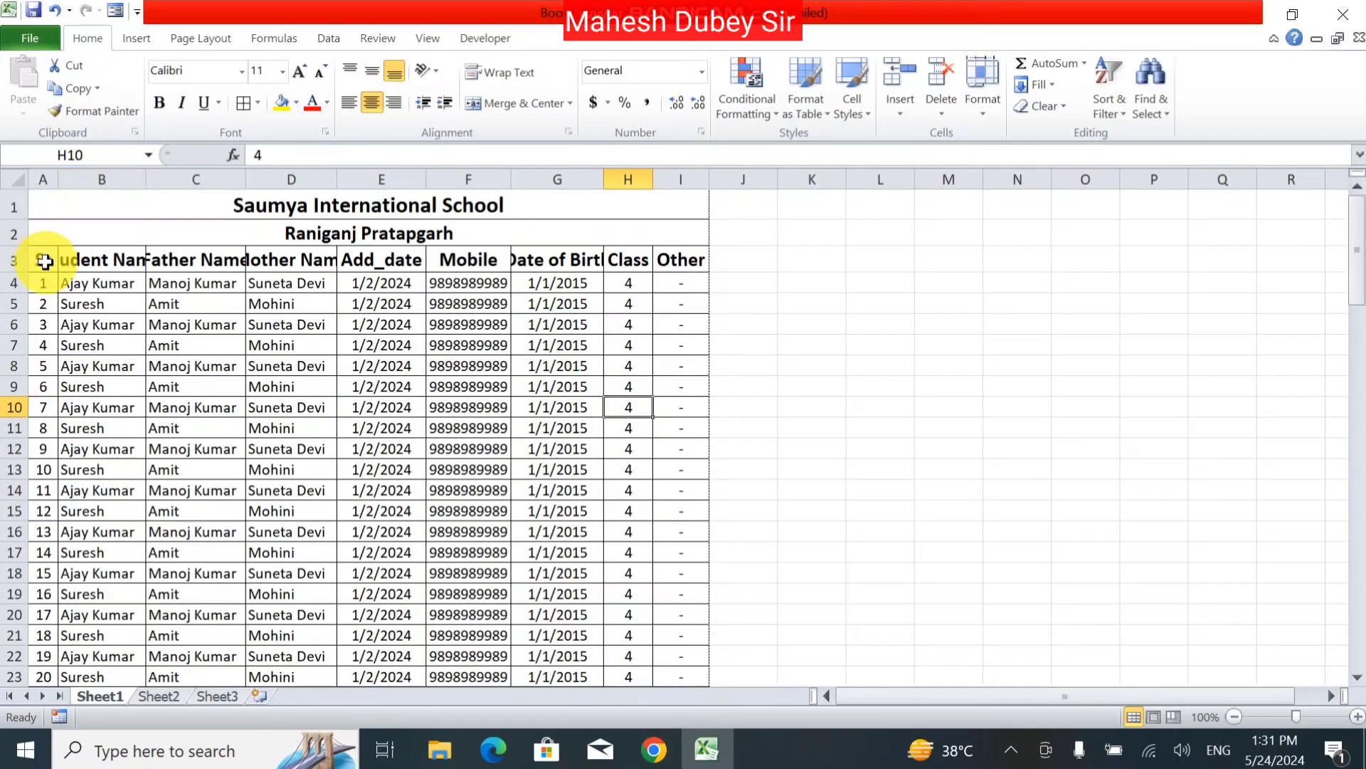
drag(40, 259, 676, 260)
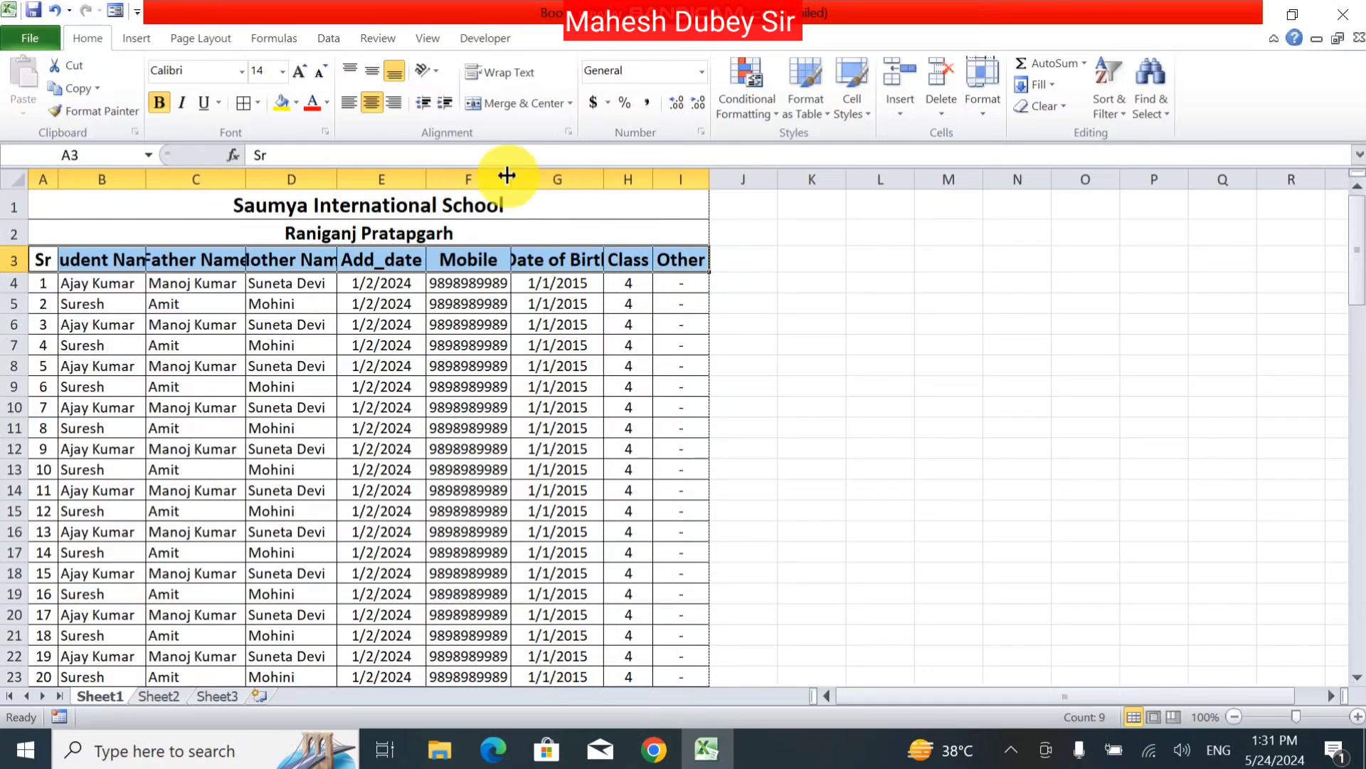
Step: Wrap the A3:I3 header text and centre it horizontally and vertically
click(519, 72)
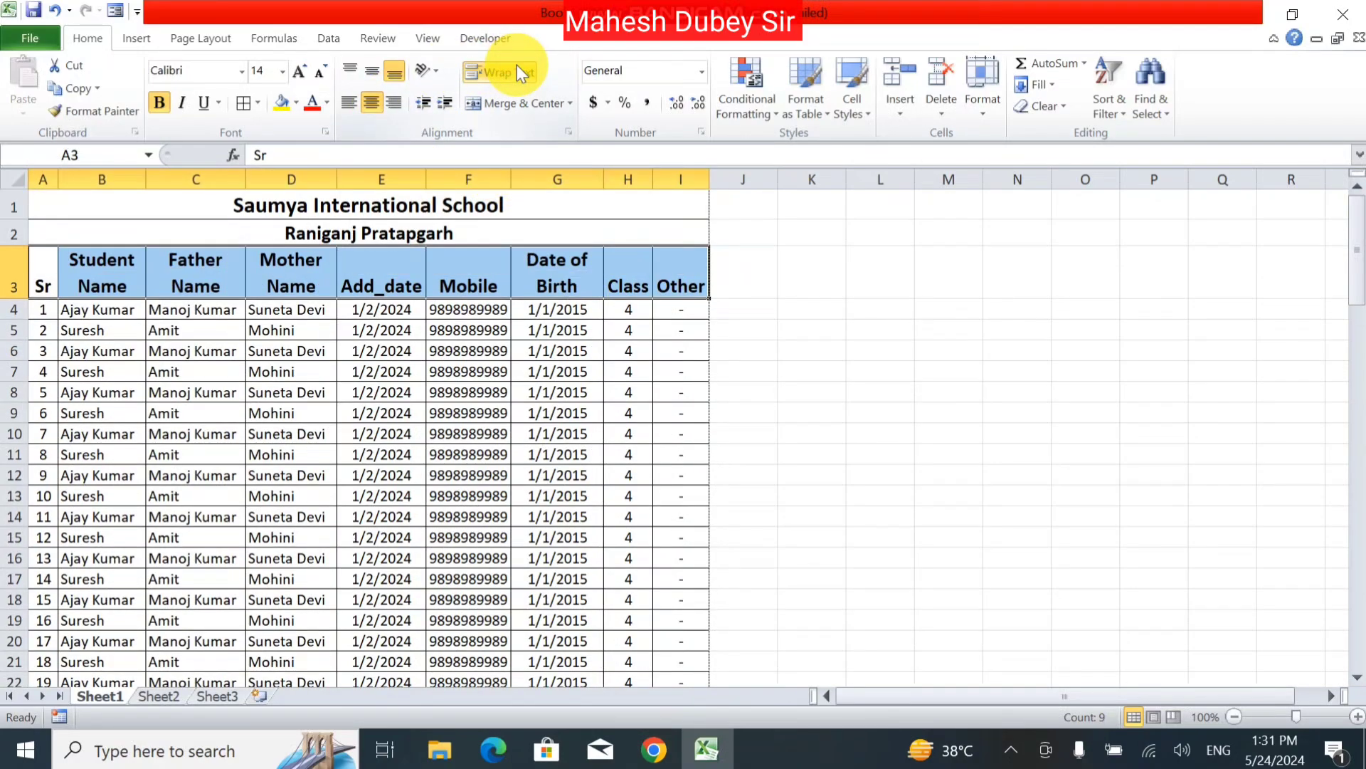
click(372, 102)
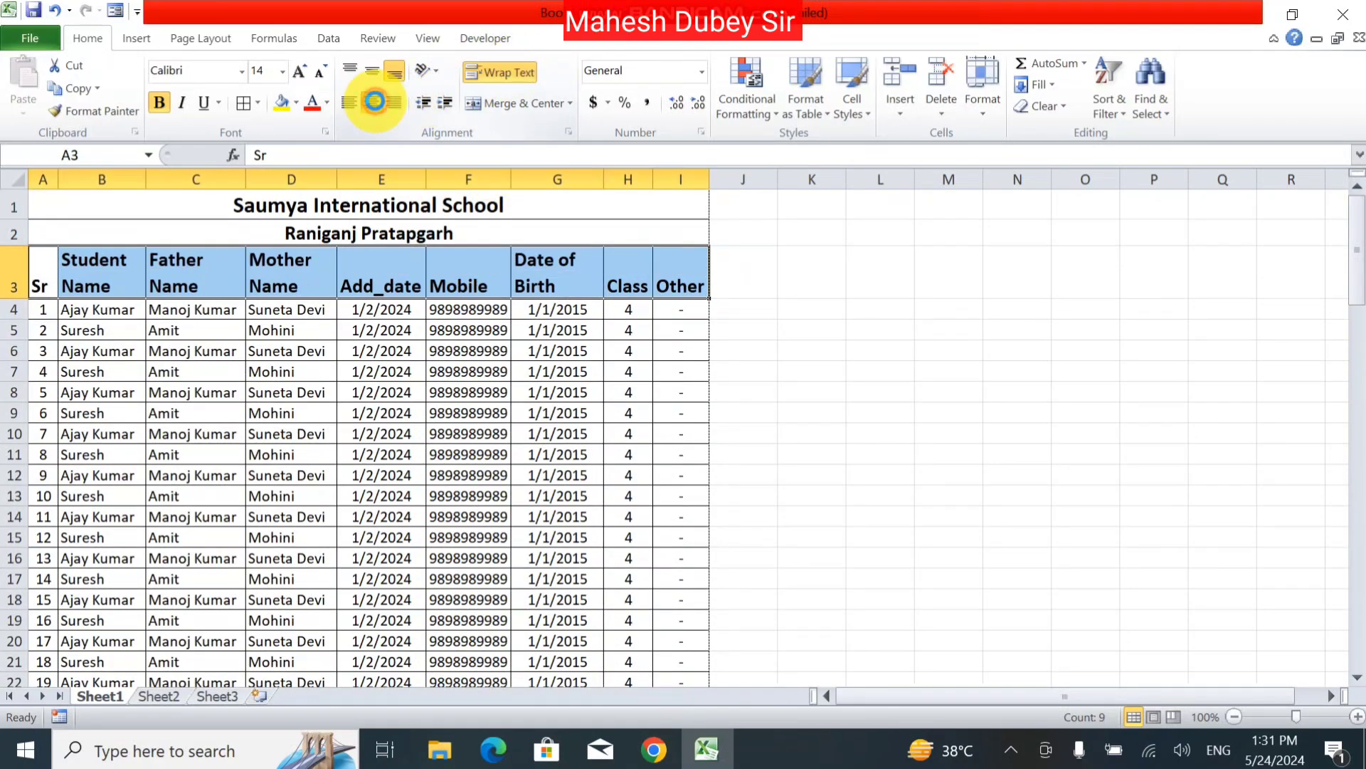
click(374, 102)
click(760, 288)
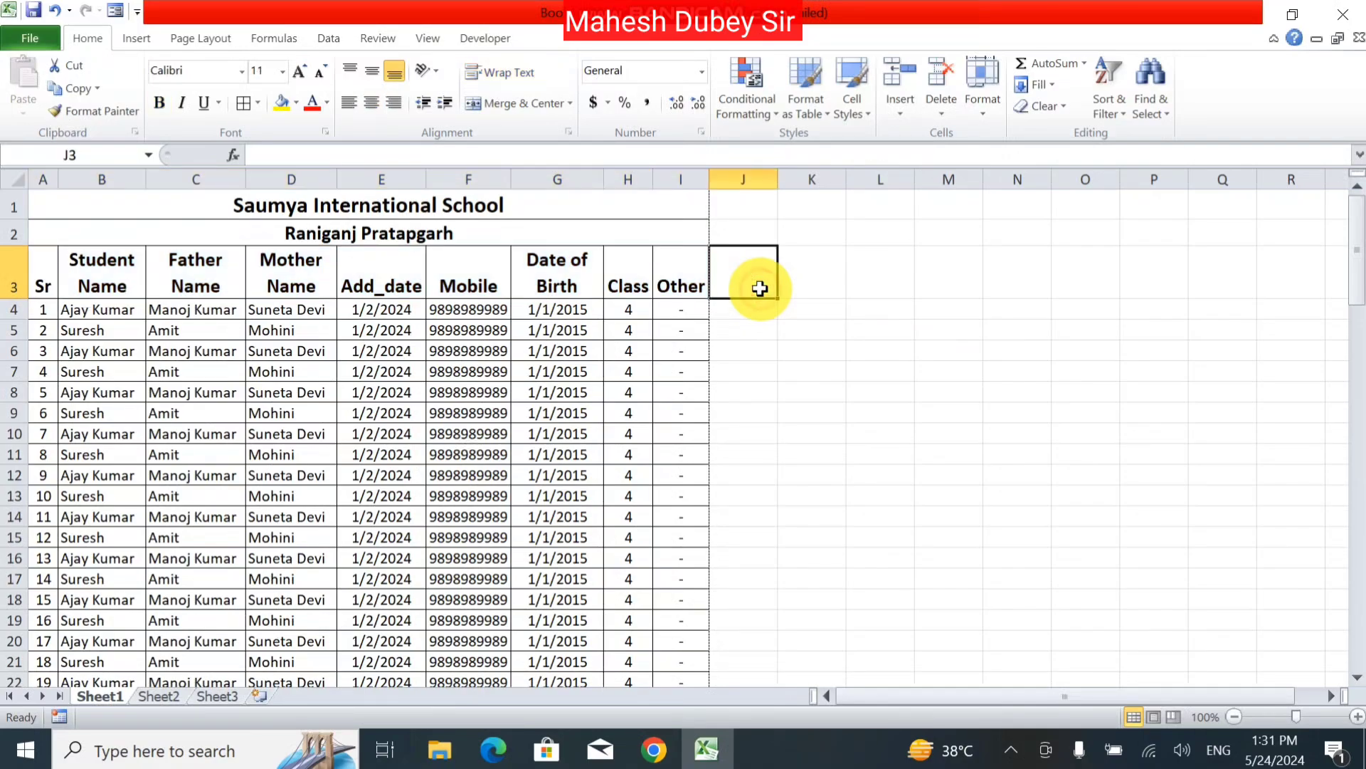
drag(659, 274, 14, 267)
click(369, 70)
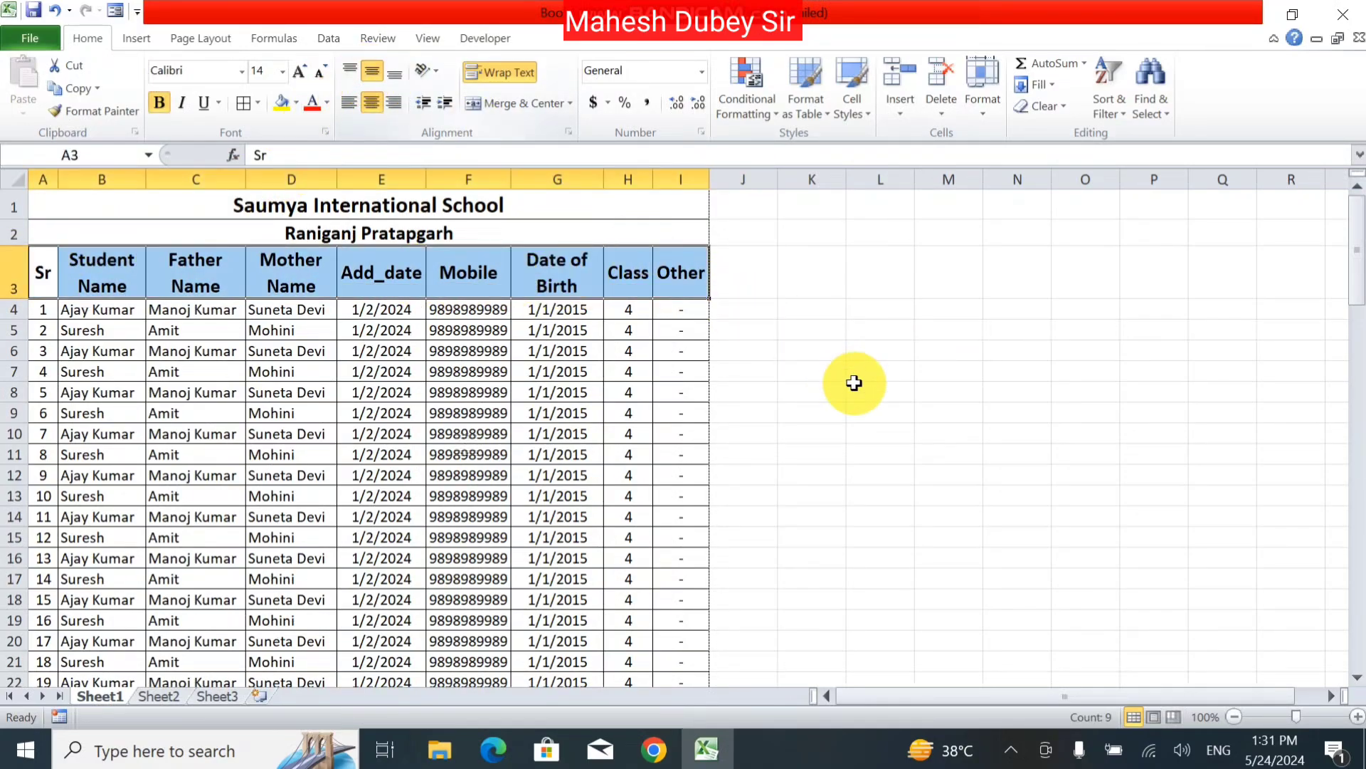
click(854, 383)
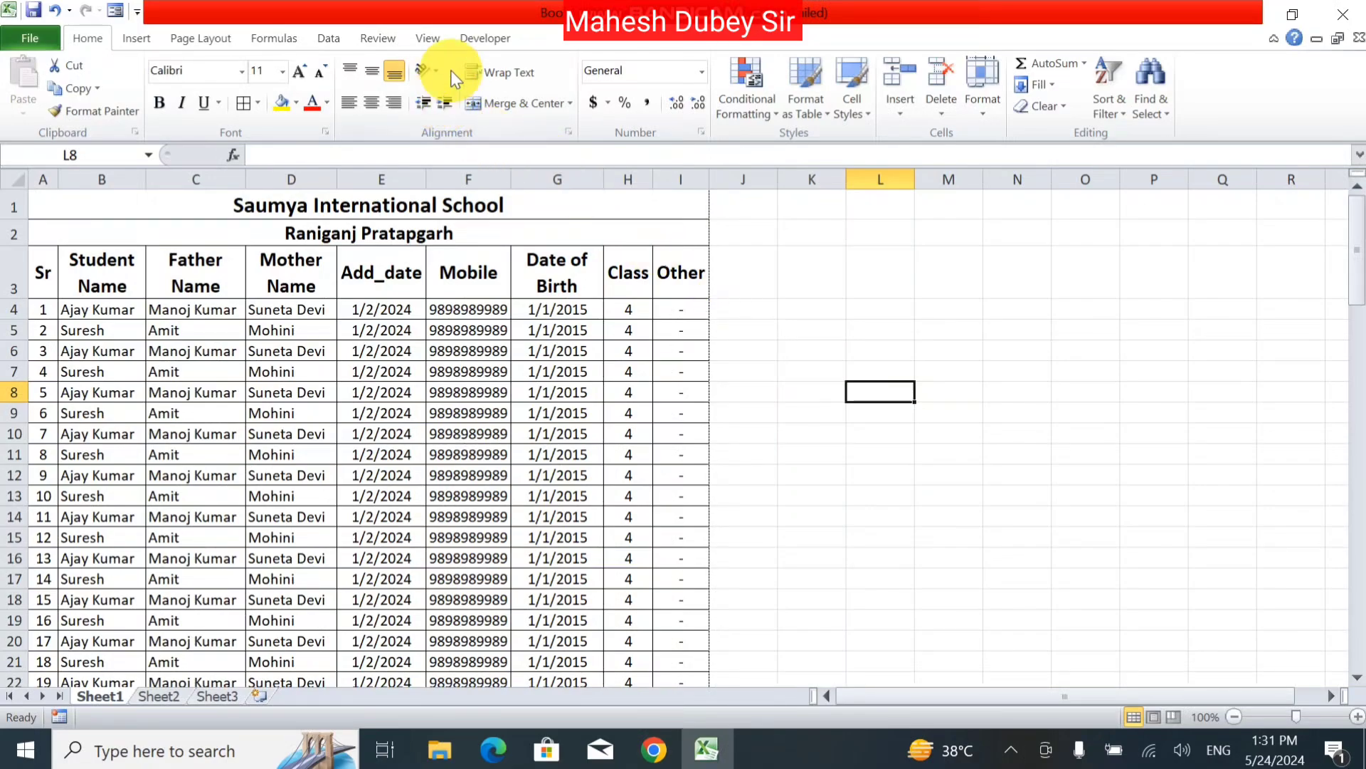
click(481, 40)
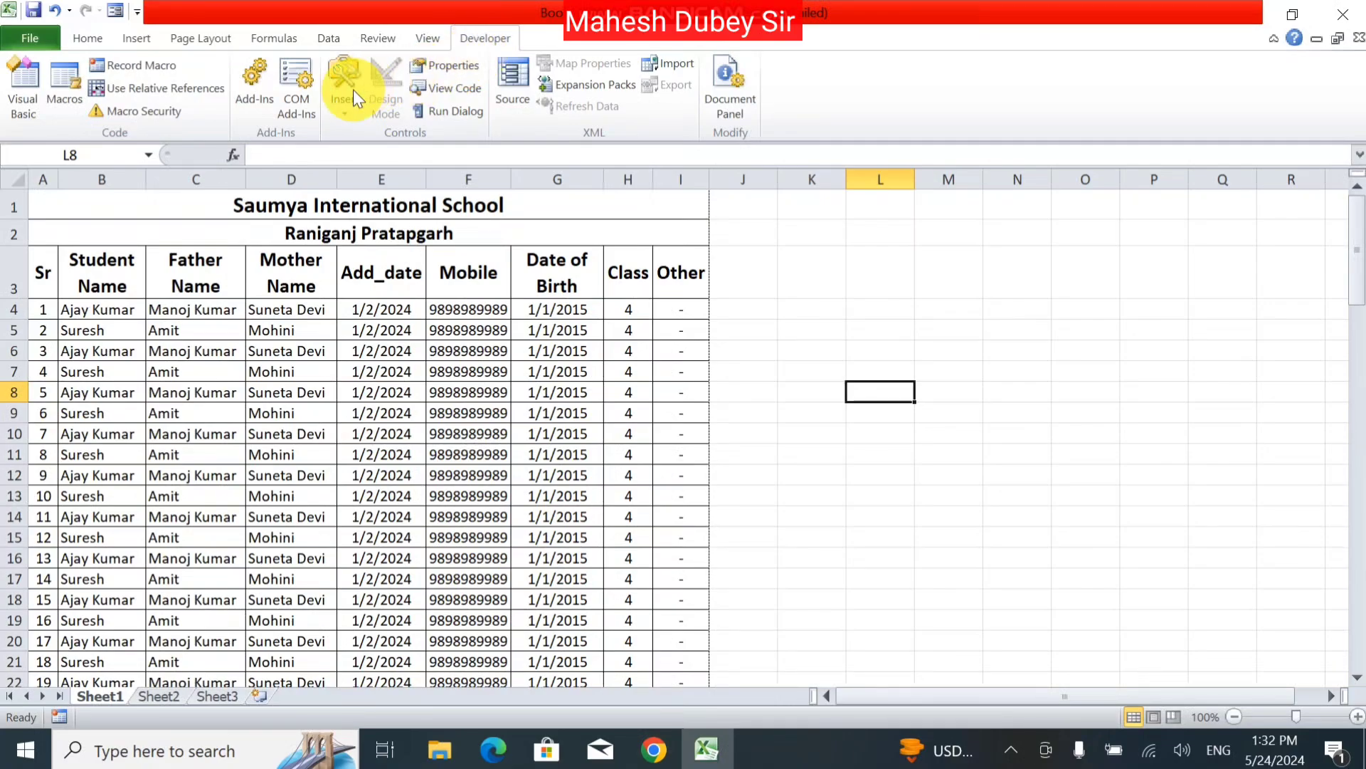
Step: Draw a Form Controls button to the right of the student table
click(358, 108)
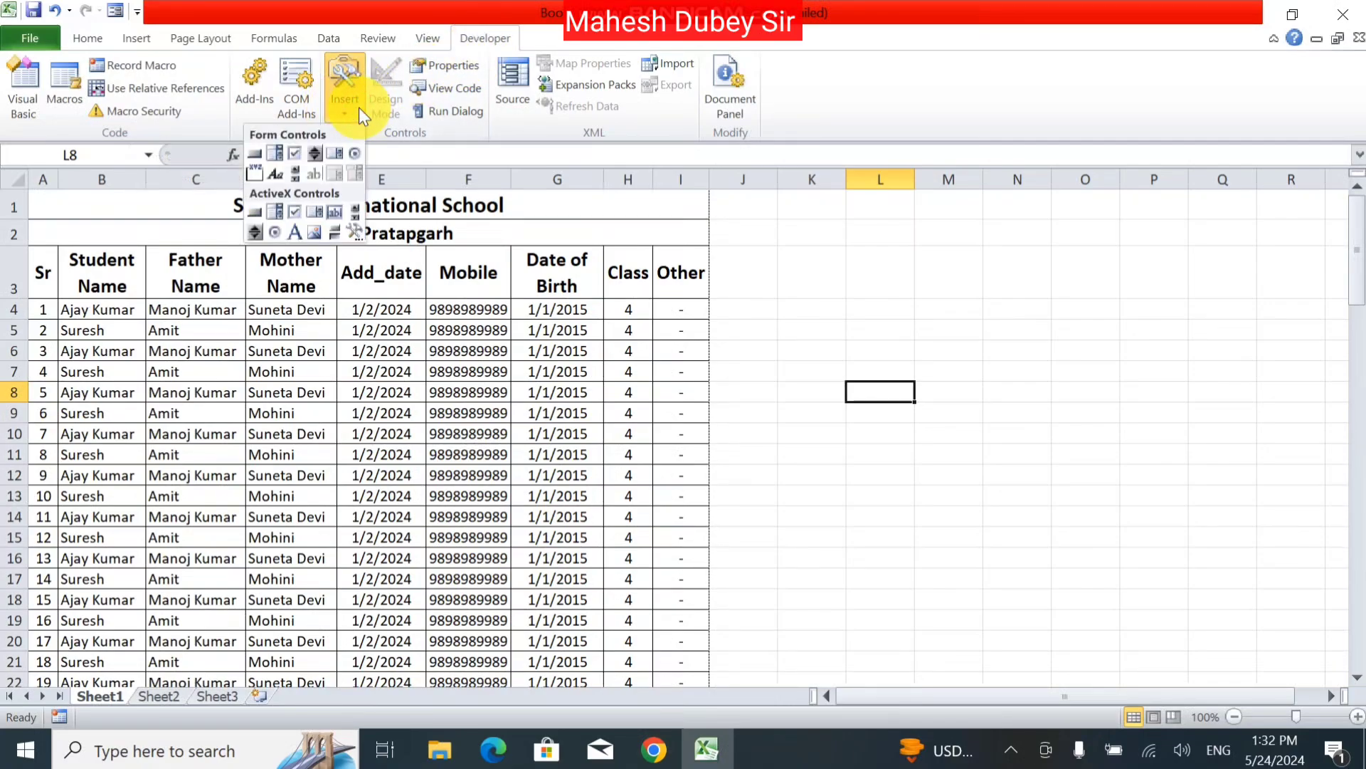
click(255, 154)
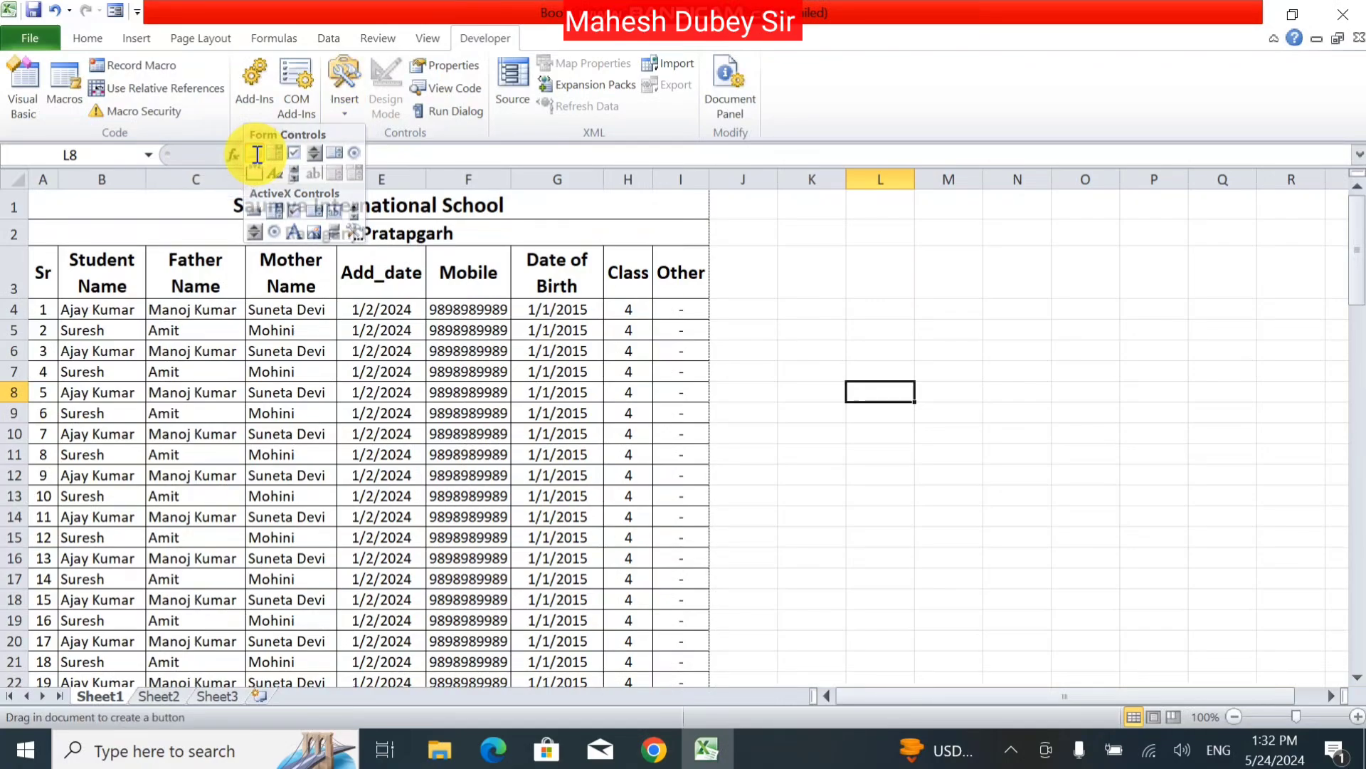
drag(789, 354, 895, 382)
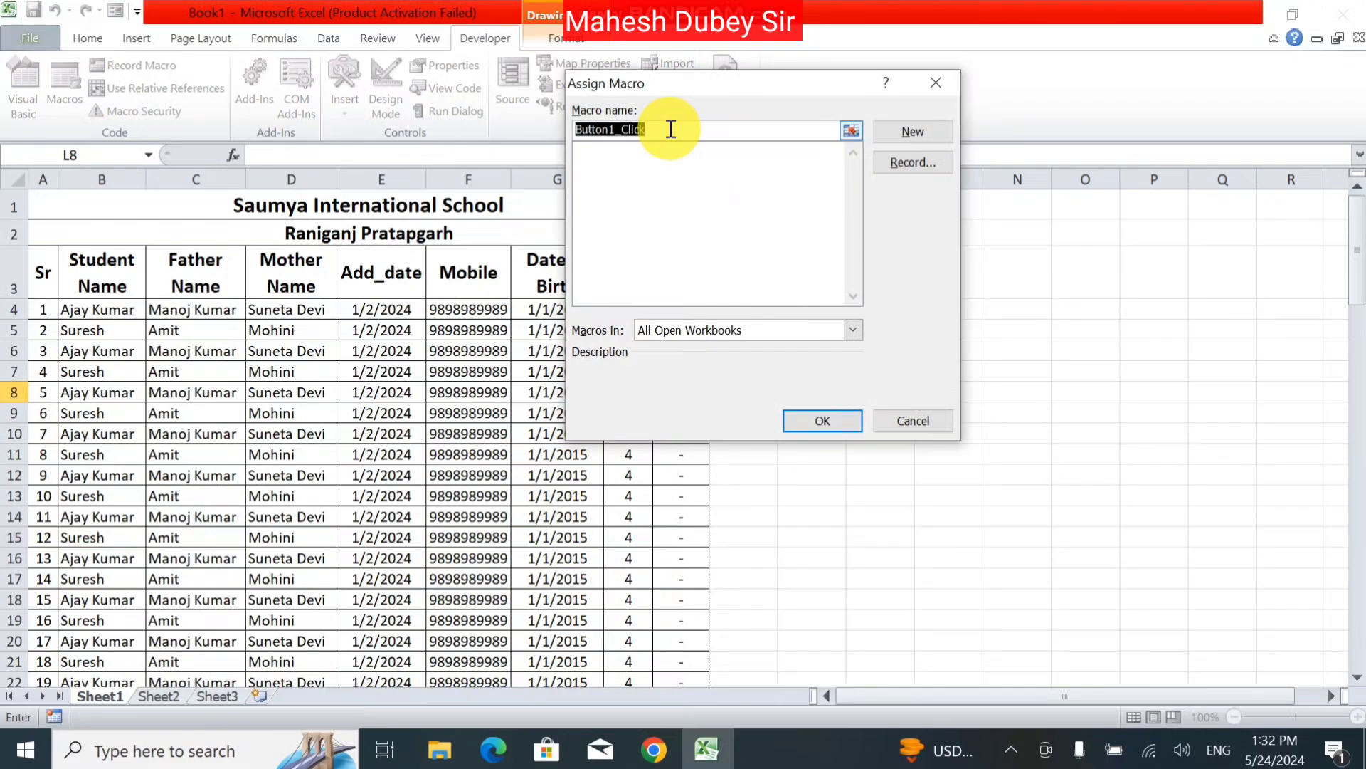
Step: Start recording a macro named Font with shortcut Ctrl+Shift+A for the button
text(Font)
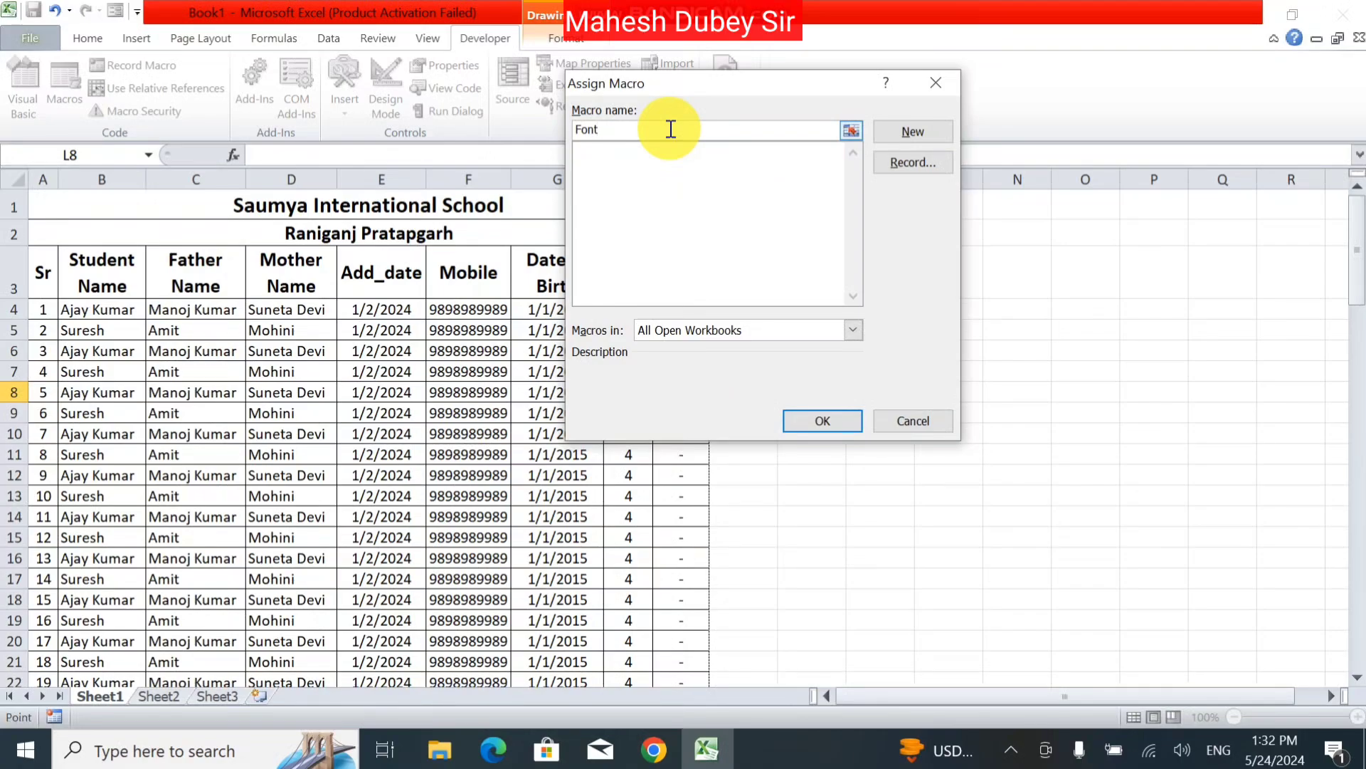
click(577, 136)
text(In)
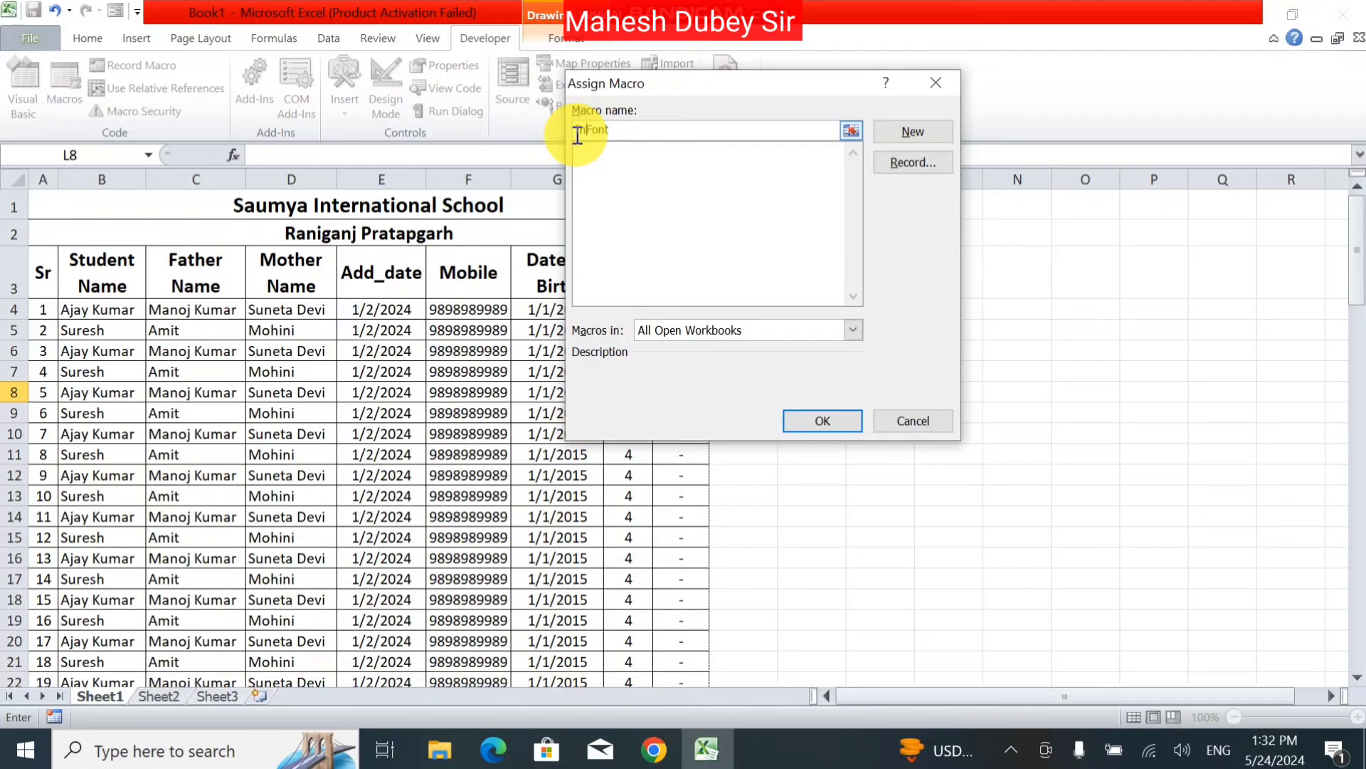
text(creeze)
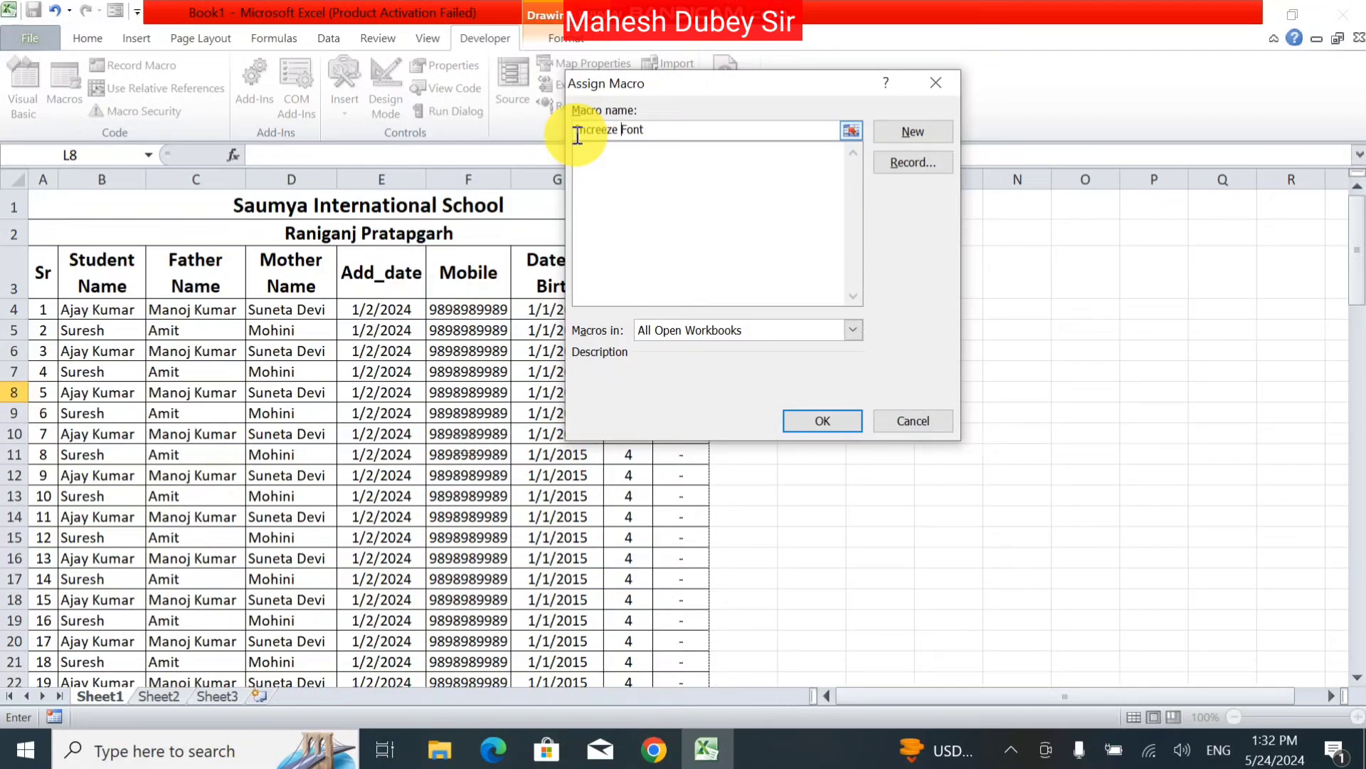
click(913, 162)
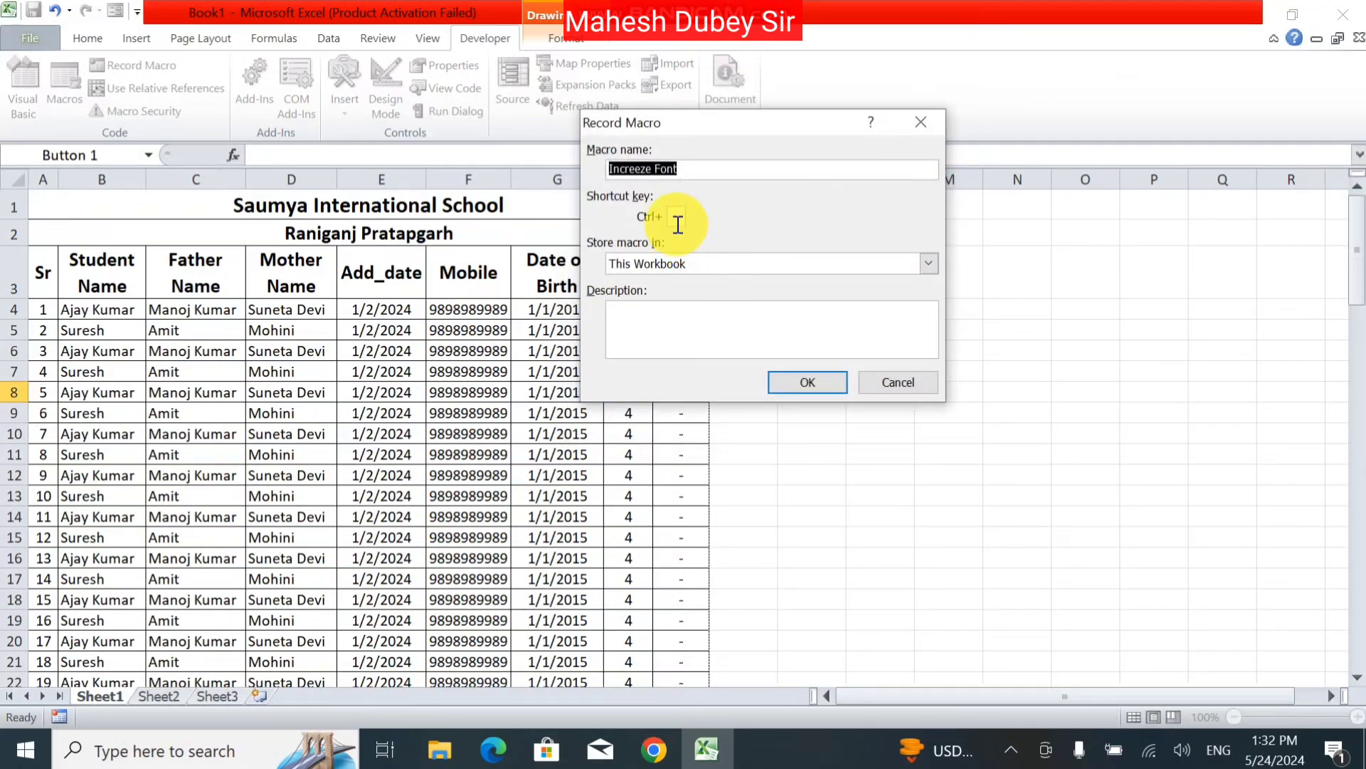
click(679, 224)
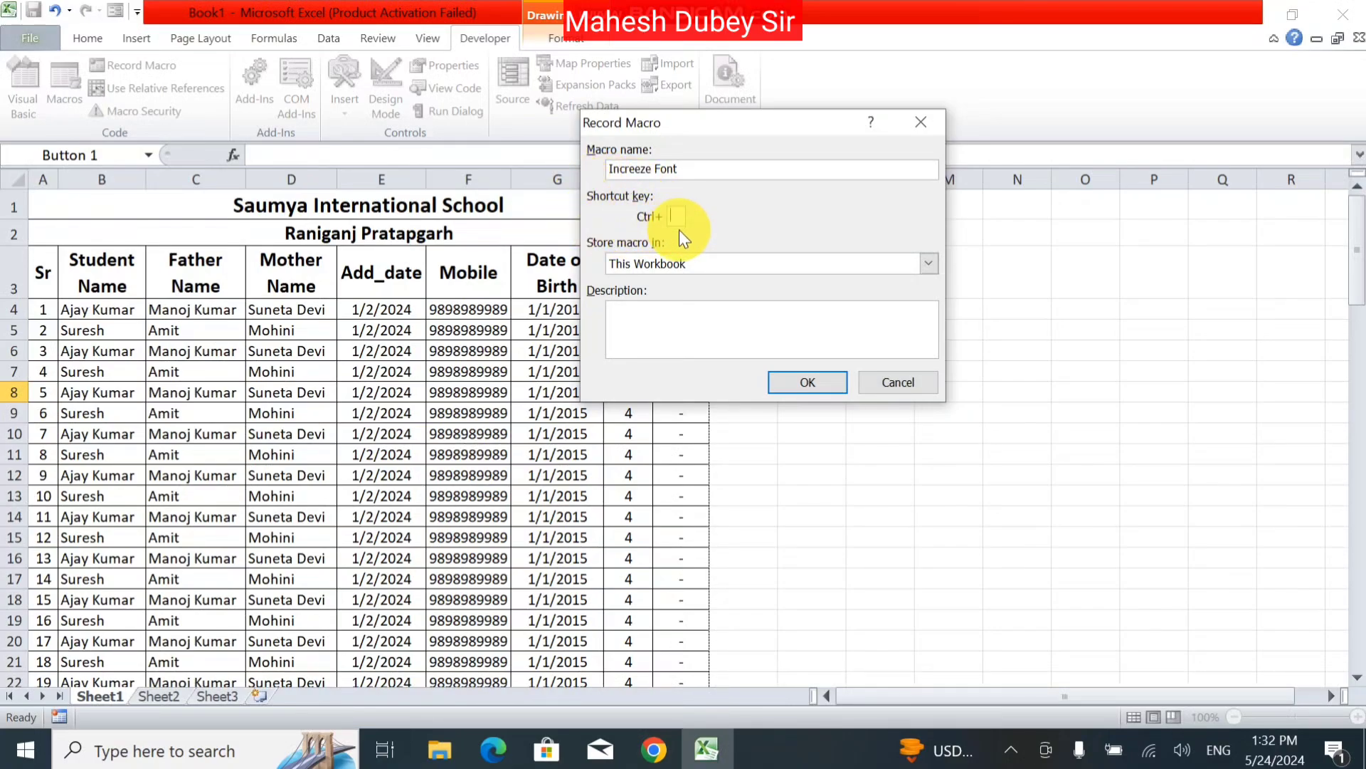
text(A)
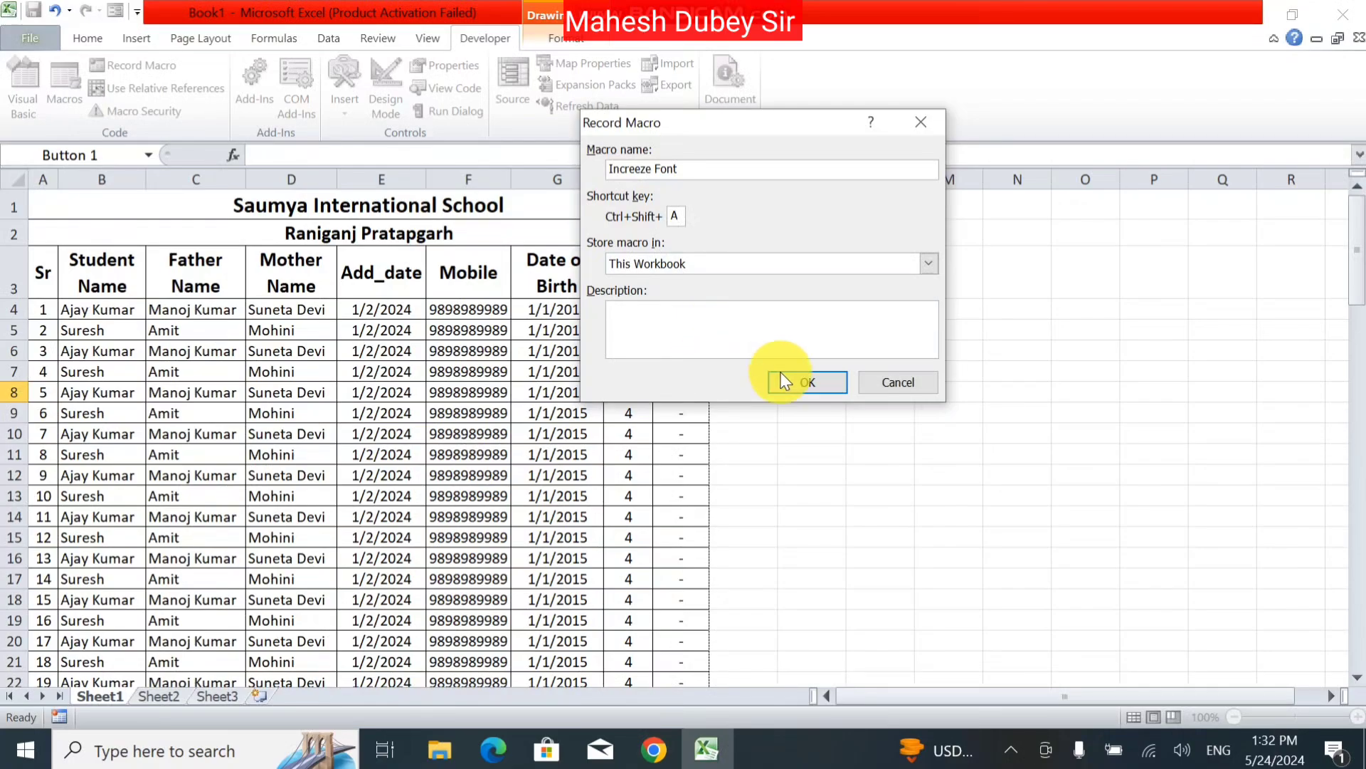
click(822, 392)
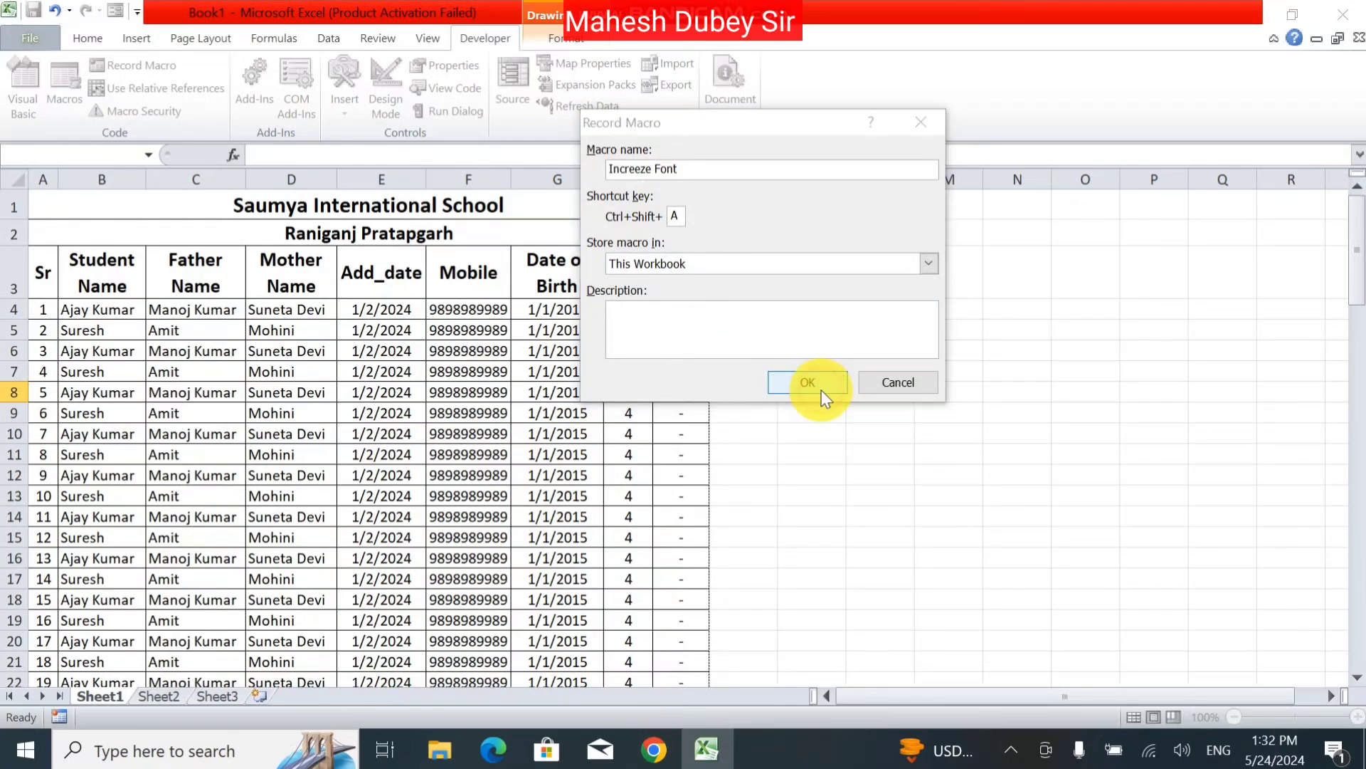
click(706, 450)
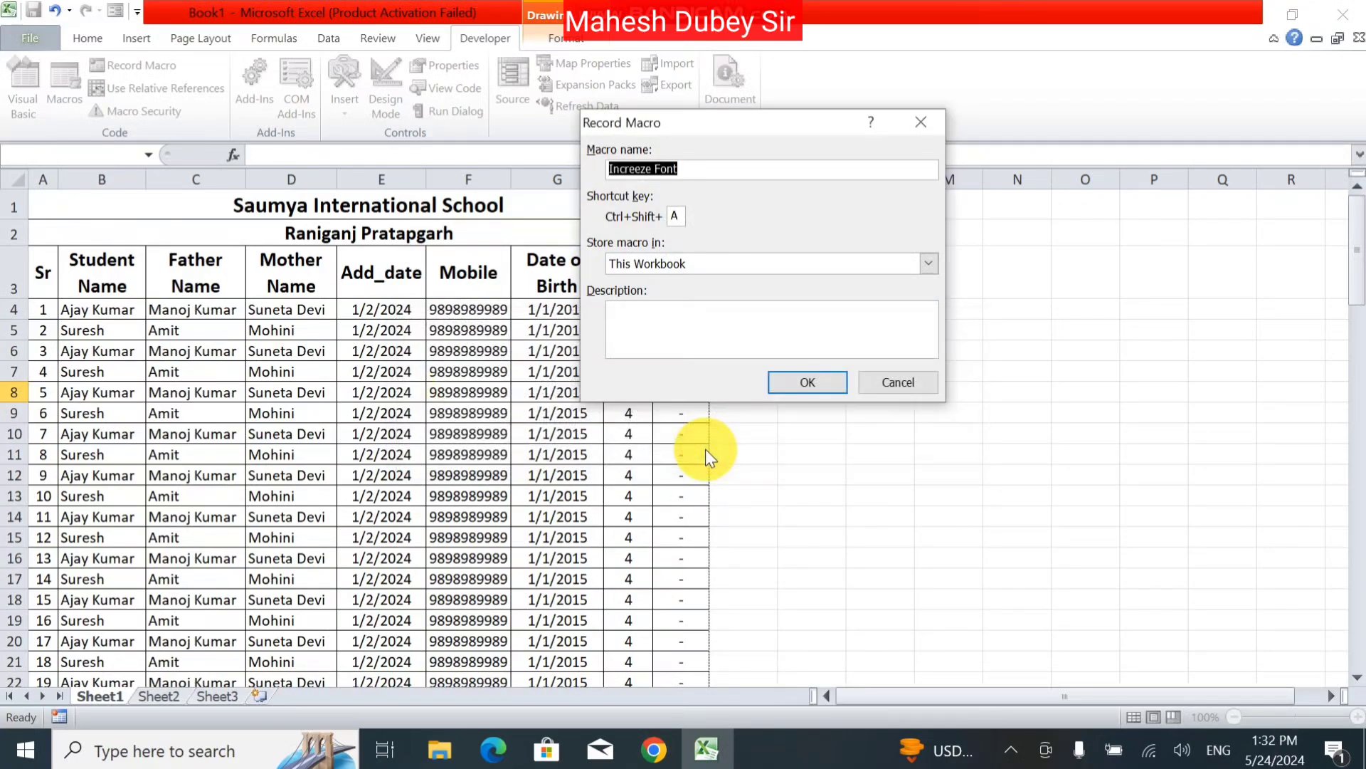
click(656, 171)
key(BackSpace)
key(BackSpace)
key(BackSpace)
key(BackSpace)
key(BackSpace)
key(BackSpace)
key(BackSpace)
key(BackSpace)
key(BackSpace)
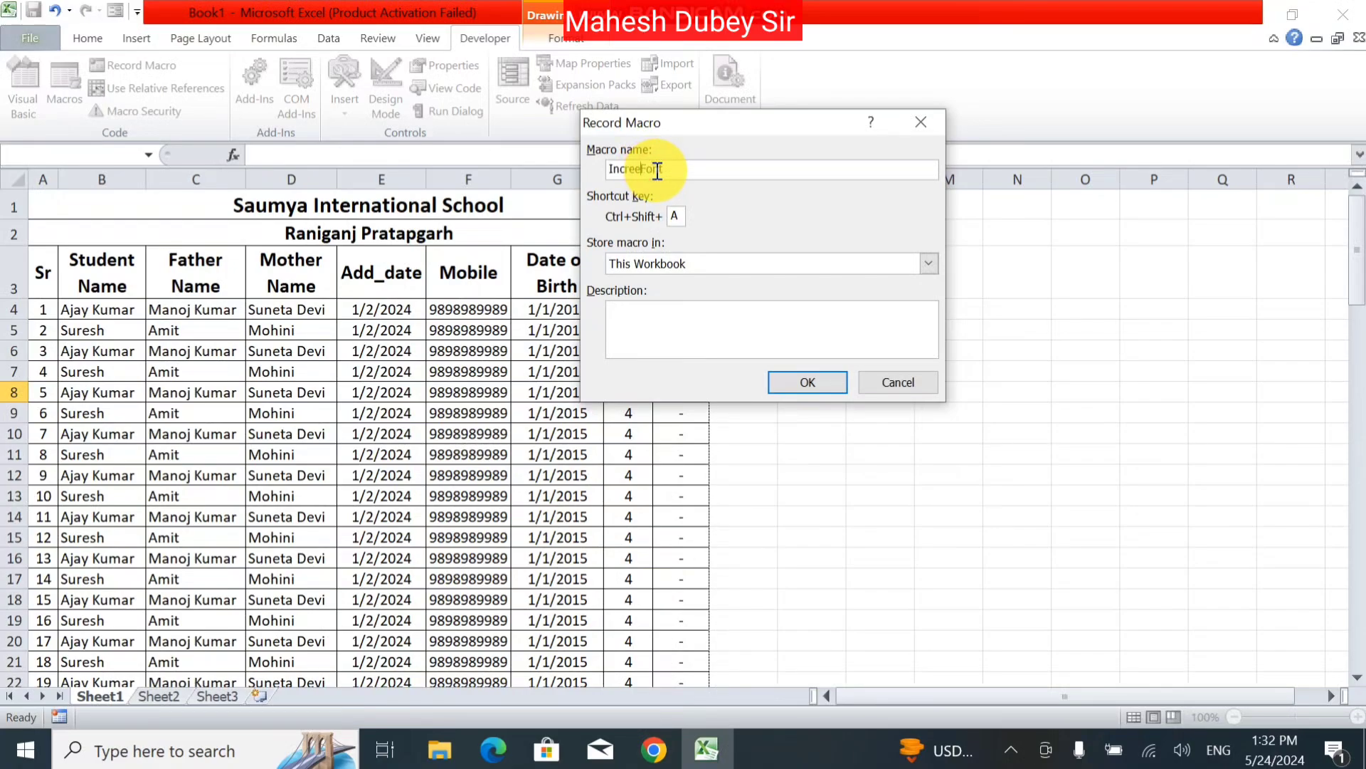
click(792, 388)
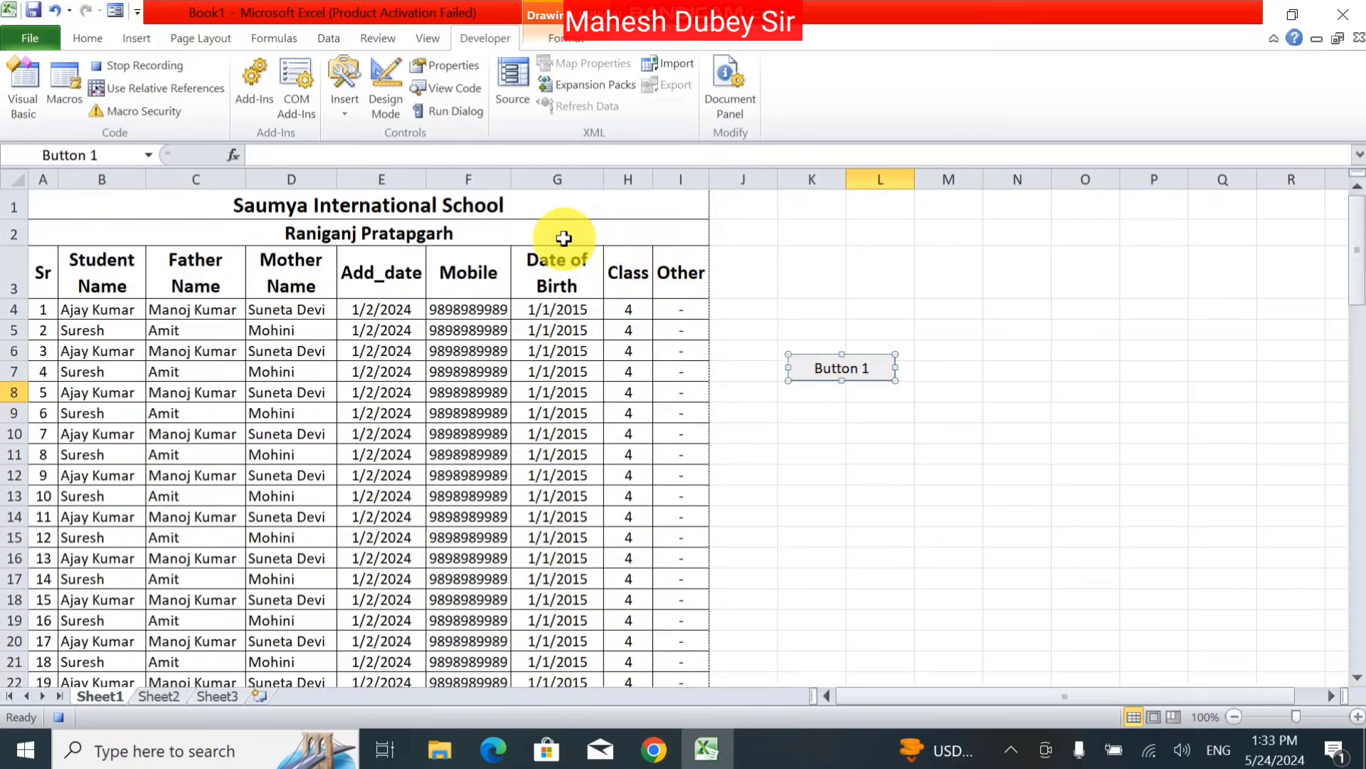
Step: Select the whole student table and set its font size to 18
click(292, 208)
key(ctrl+shift+Down)
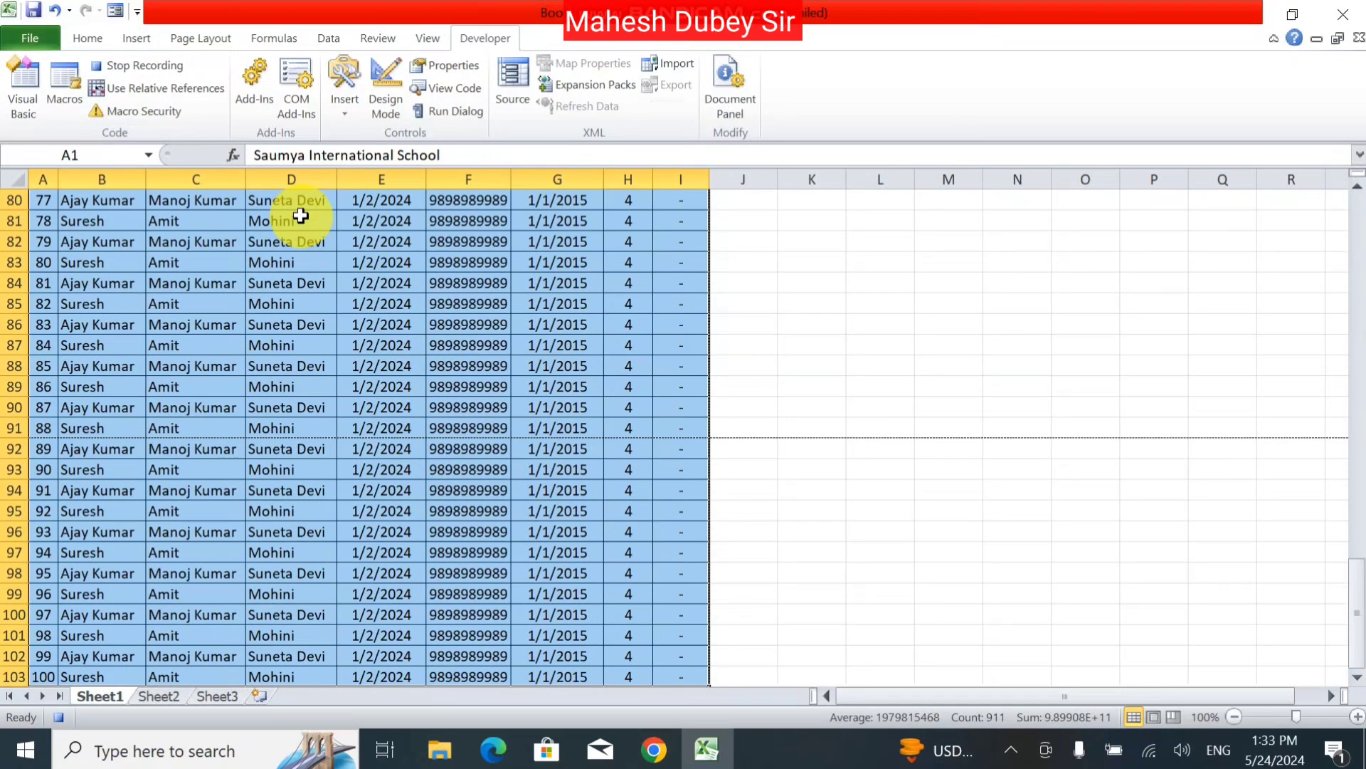
click(89, 45)
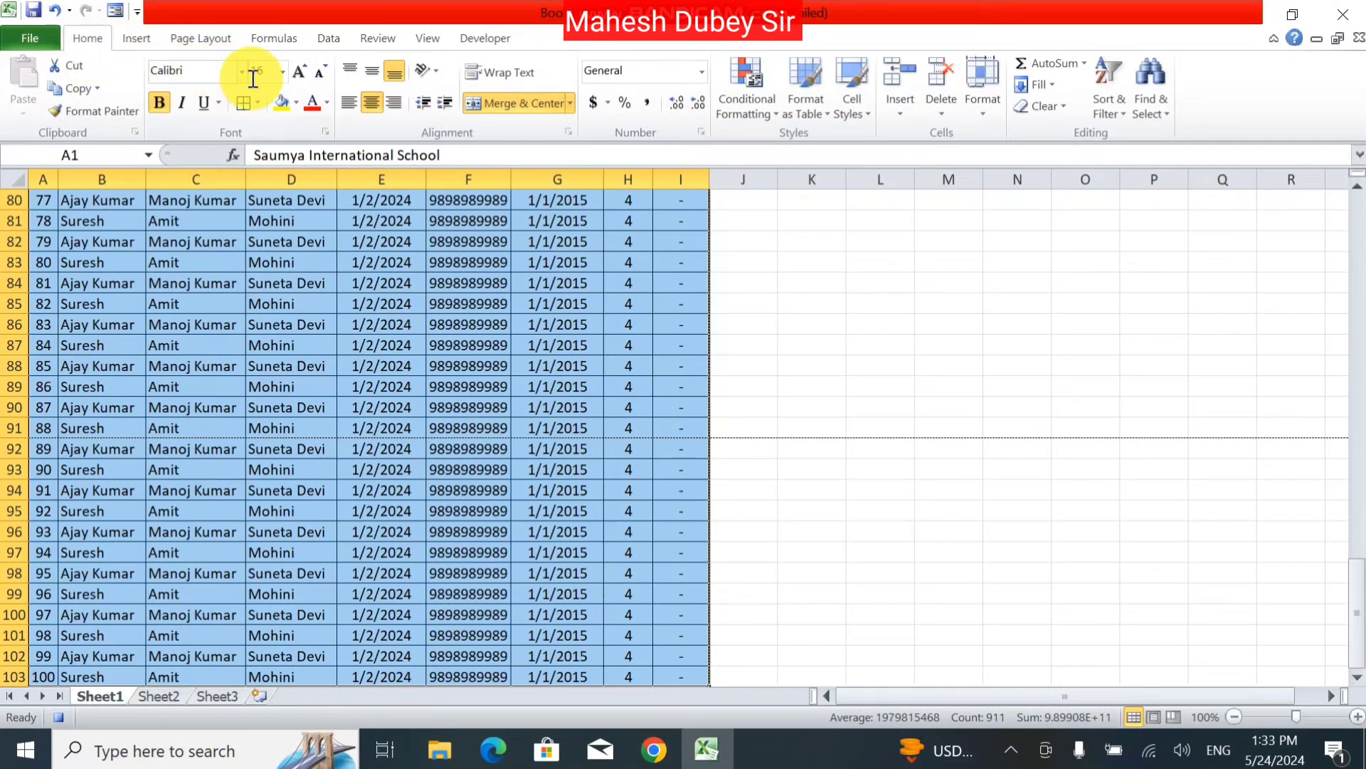
click(282, 71)
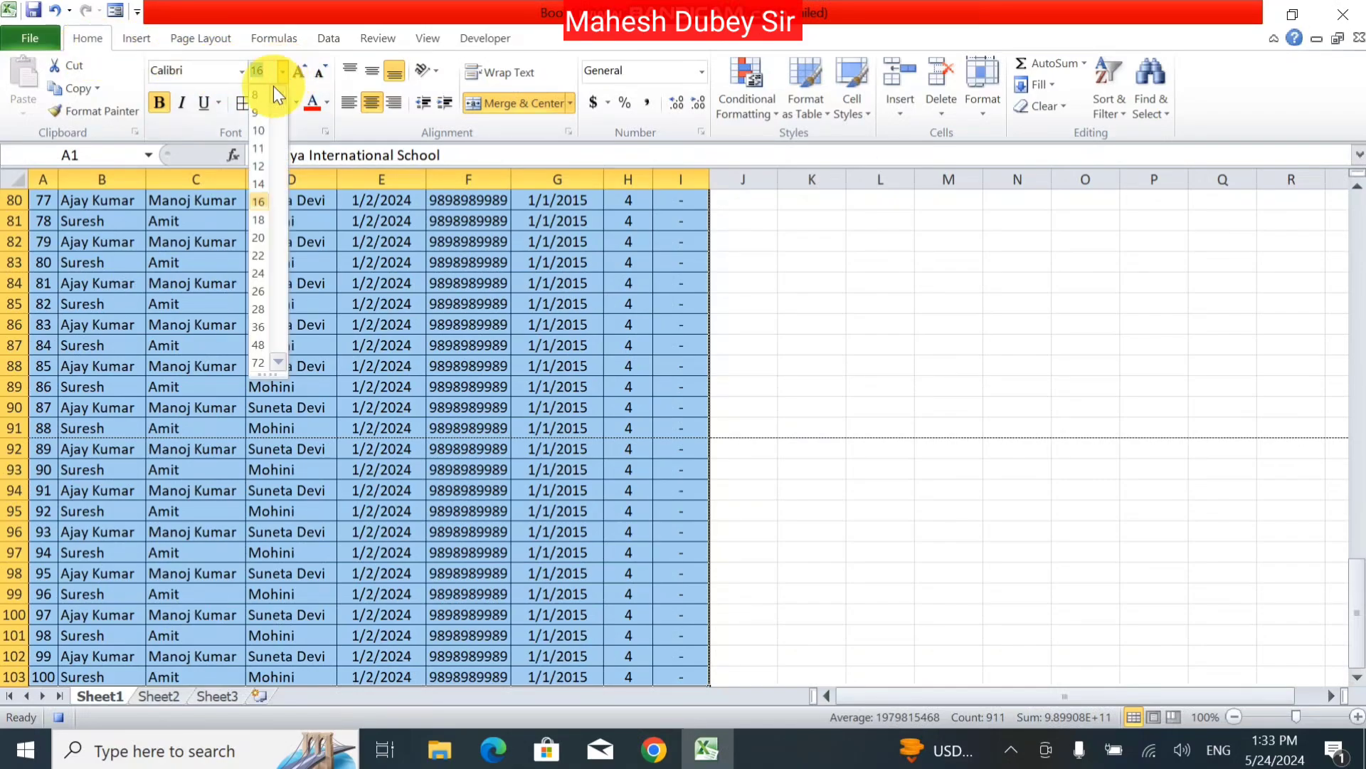
click(262, 221)
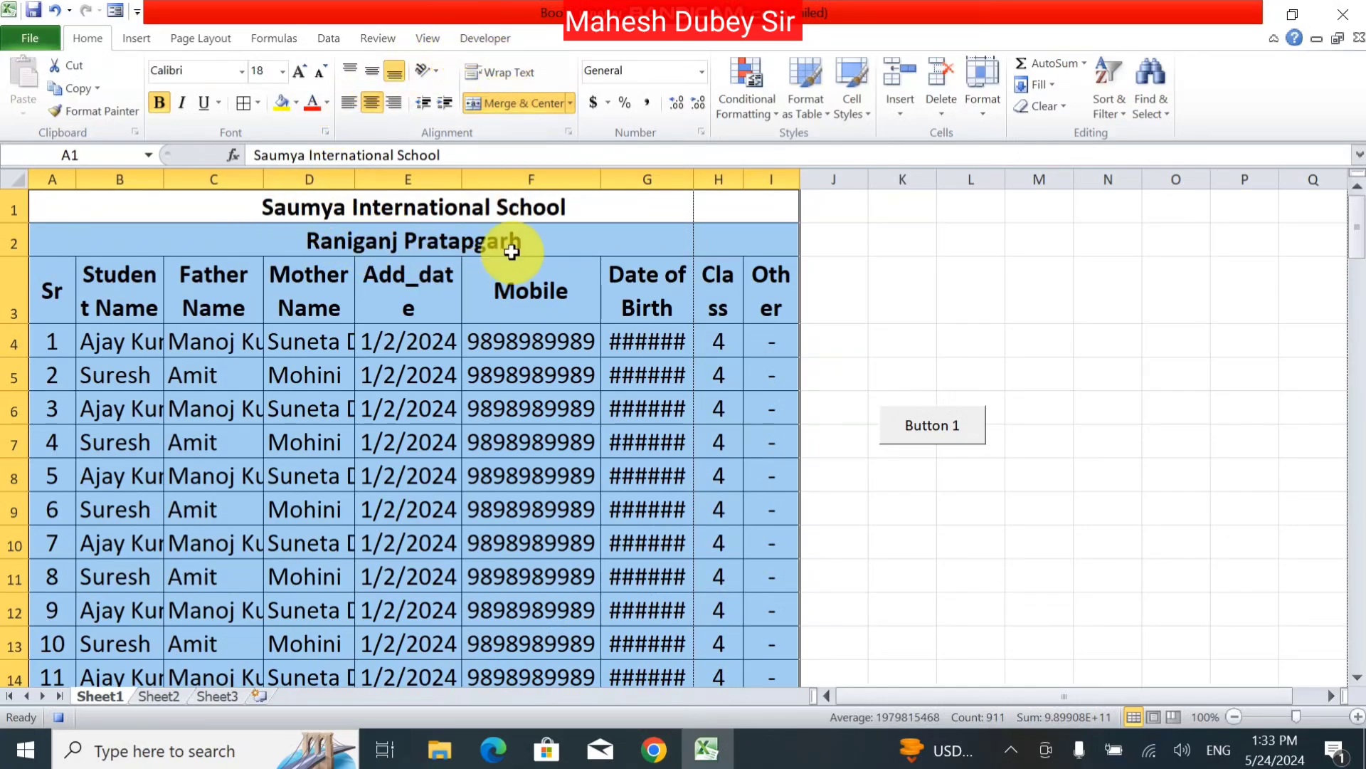
Step: Stop recording the Font macro and run it from Button 1
click(64, 713)
click(442, 47)
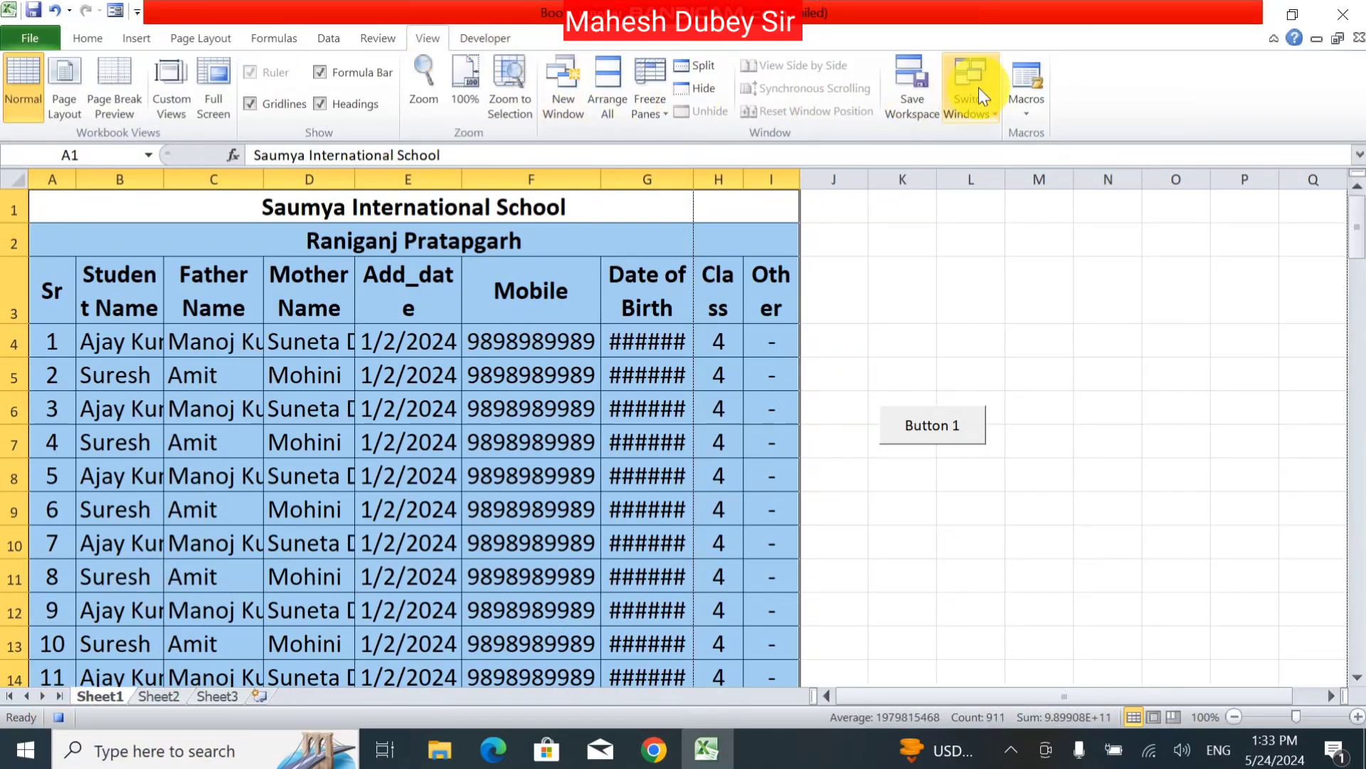
click(1032, 111)
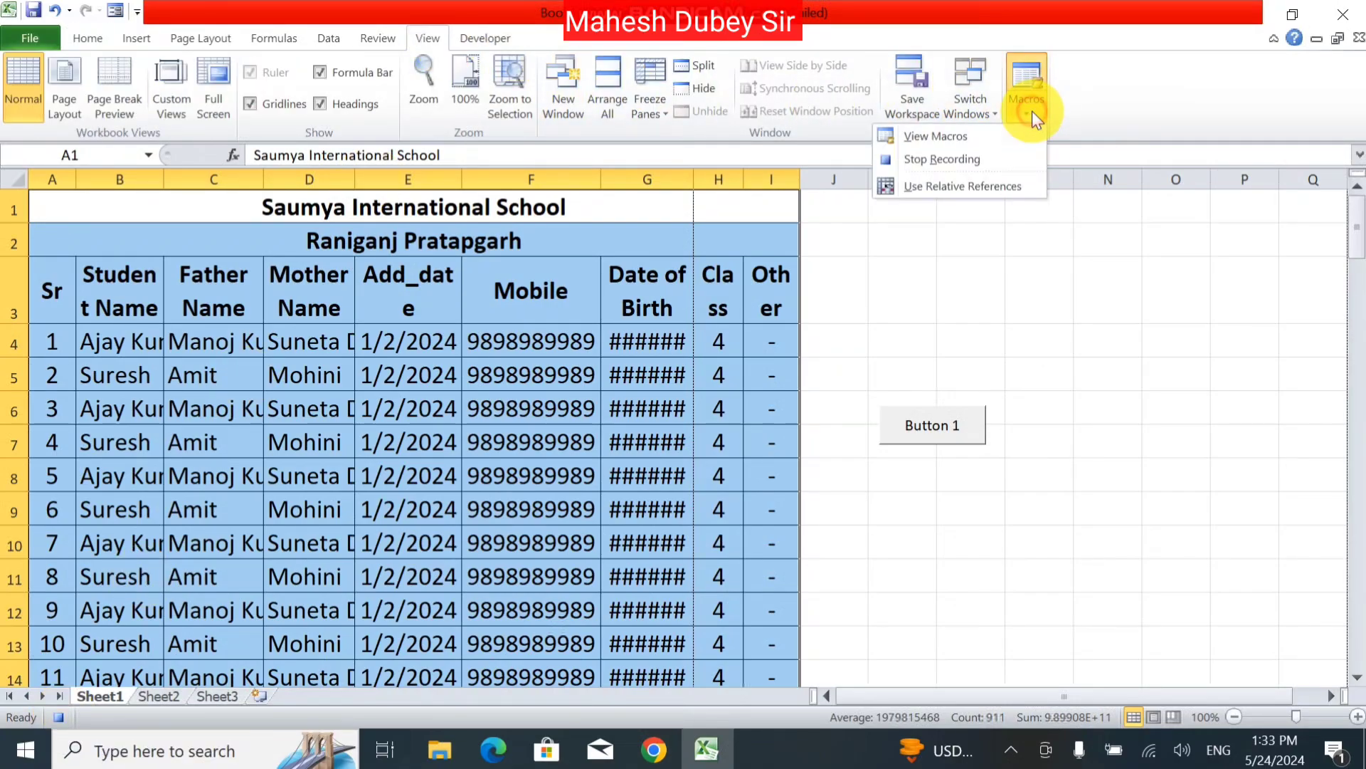
click(950, 160)
click(888, 335)
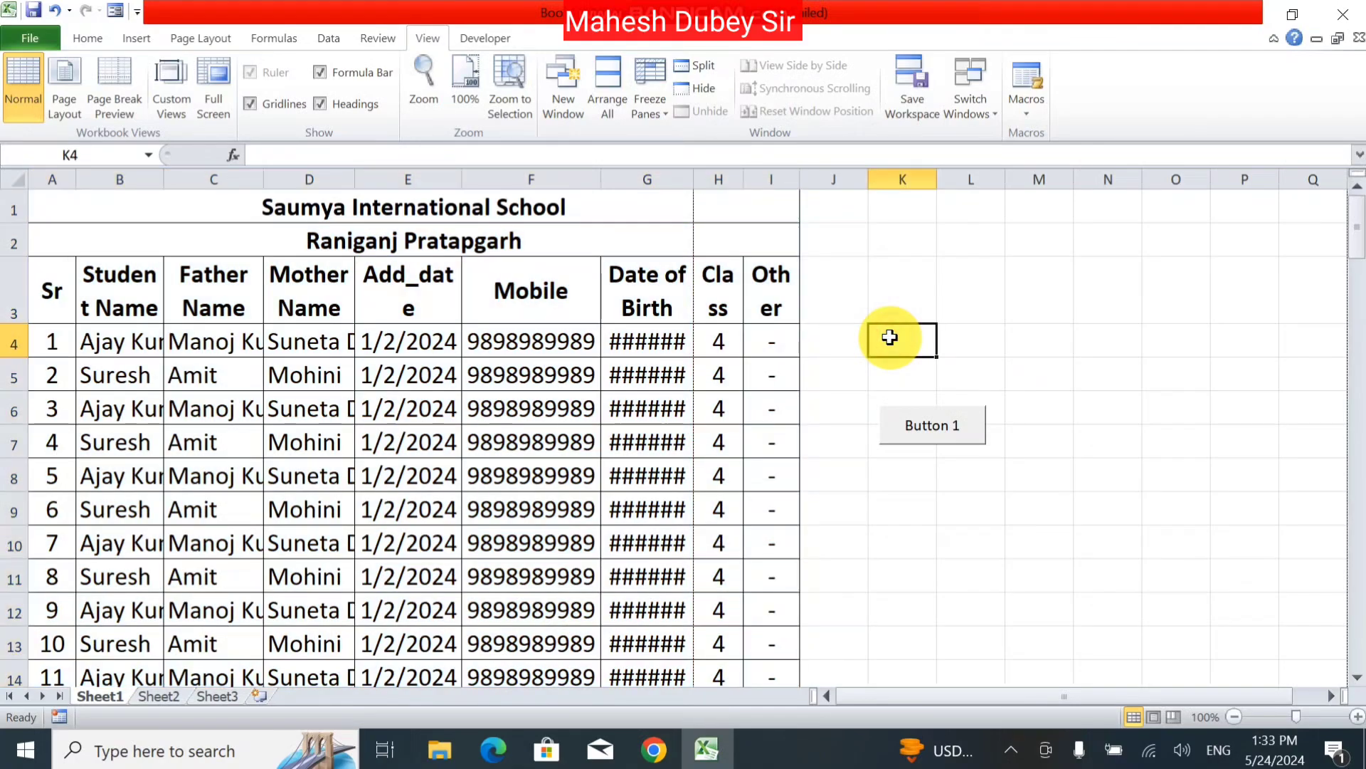
click(885, 430)
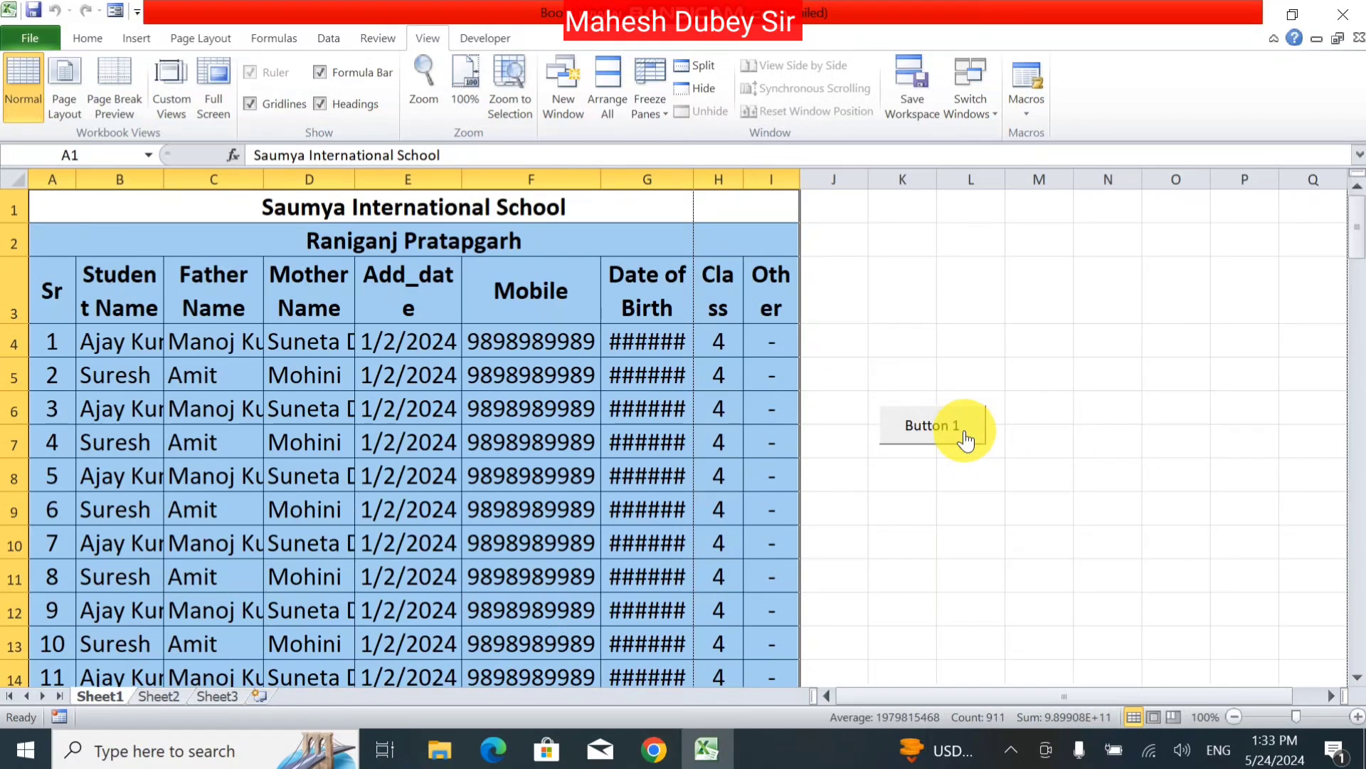
Step: Run Button 1's macro with the Mother Name header cell selected
click(954, 503)
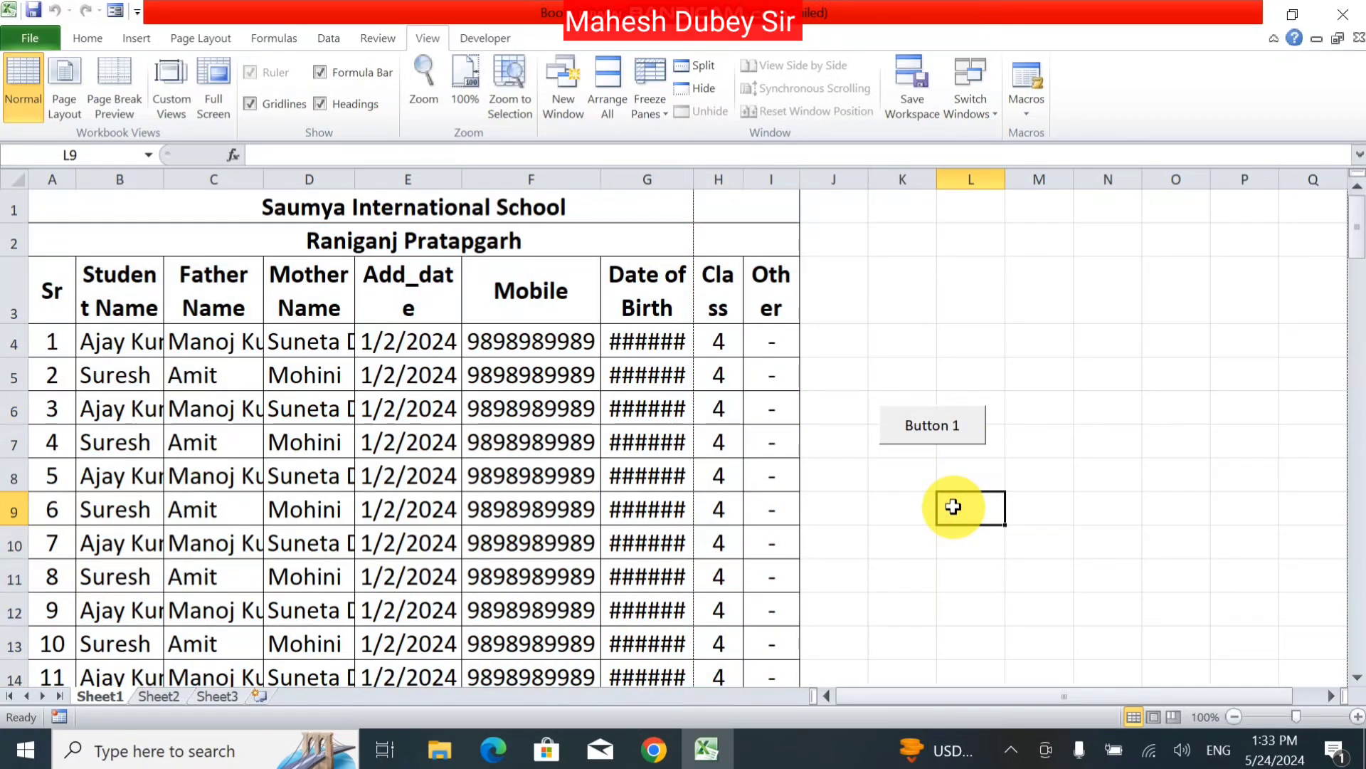
click(321, 281)
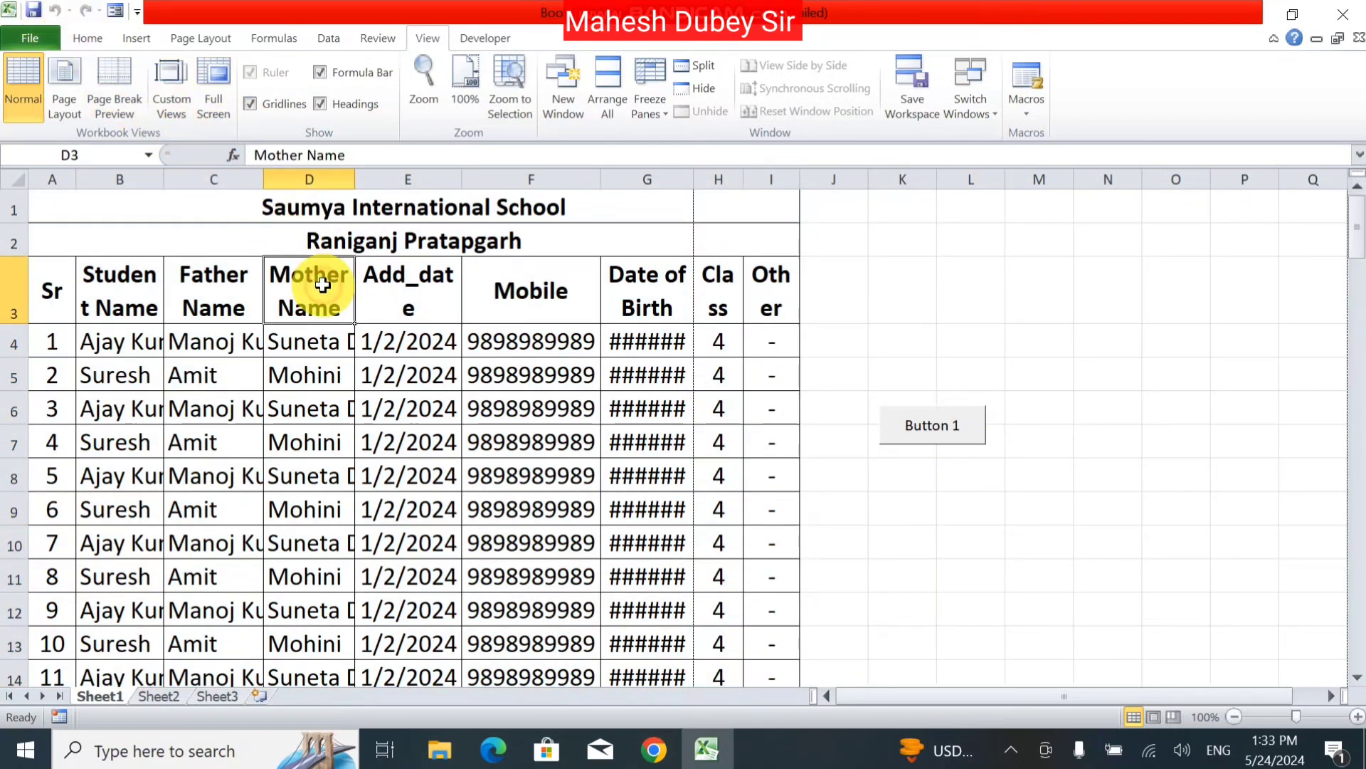
click(927, 427)
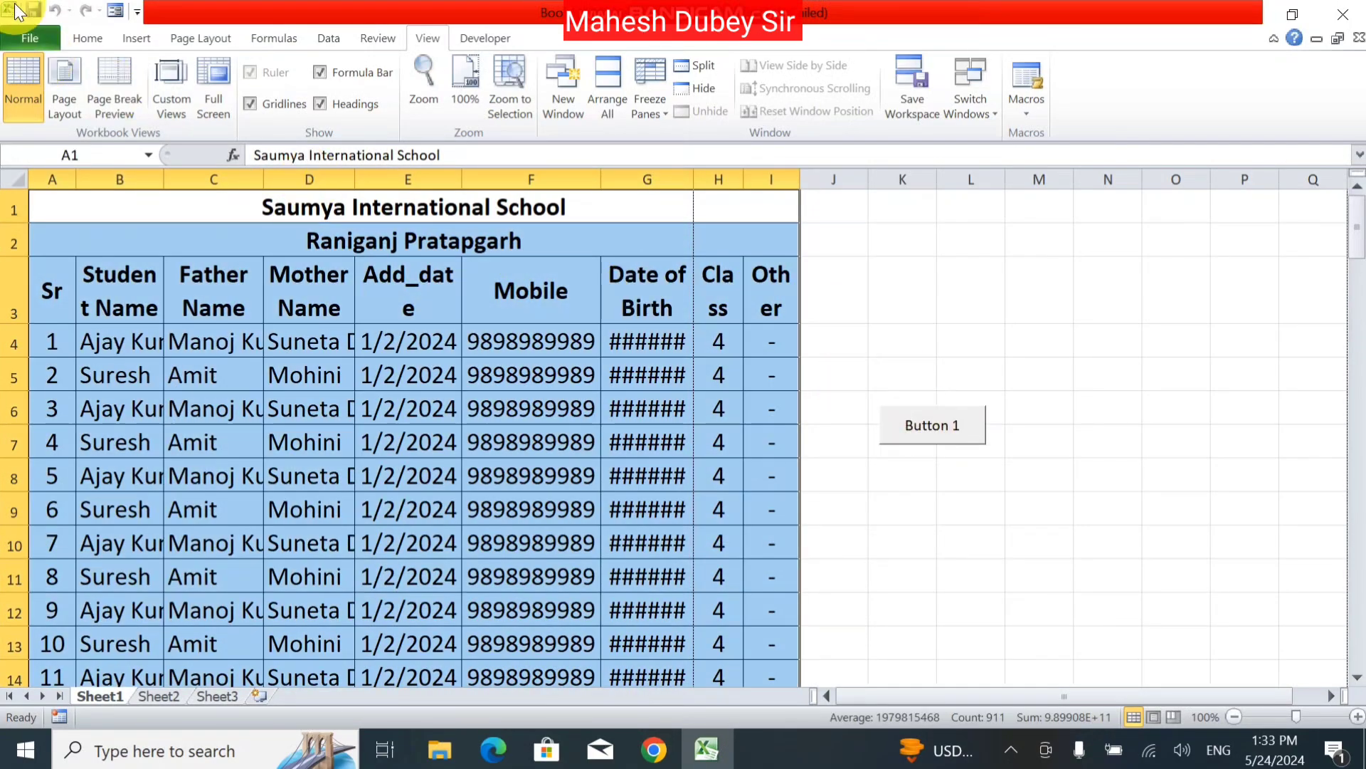
Step: Shrink the table font two steps with Decrease Font Size
click(91, 40)
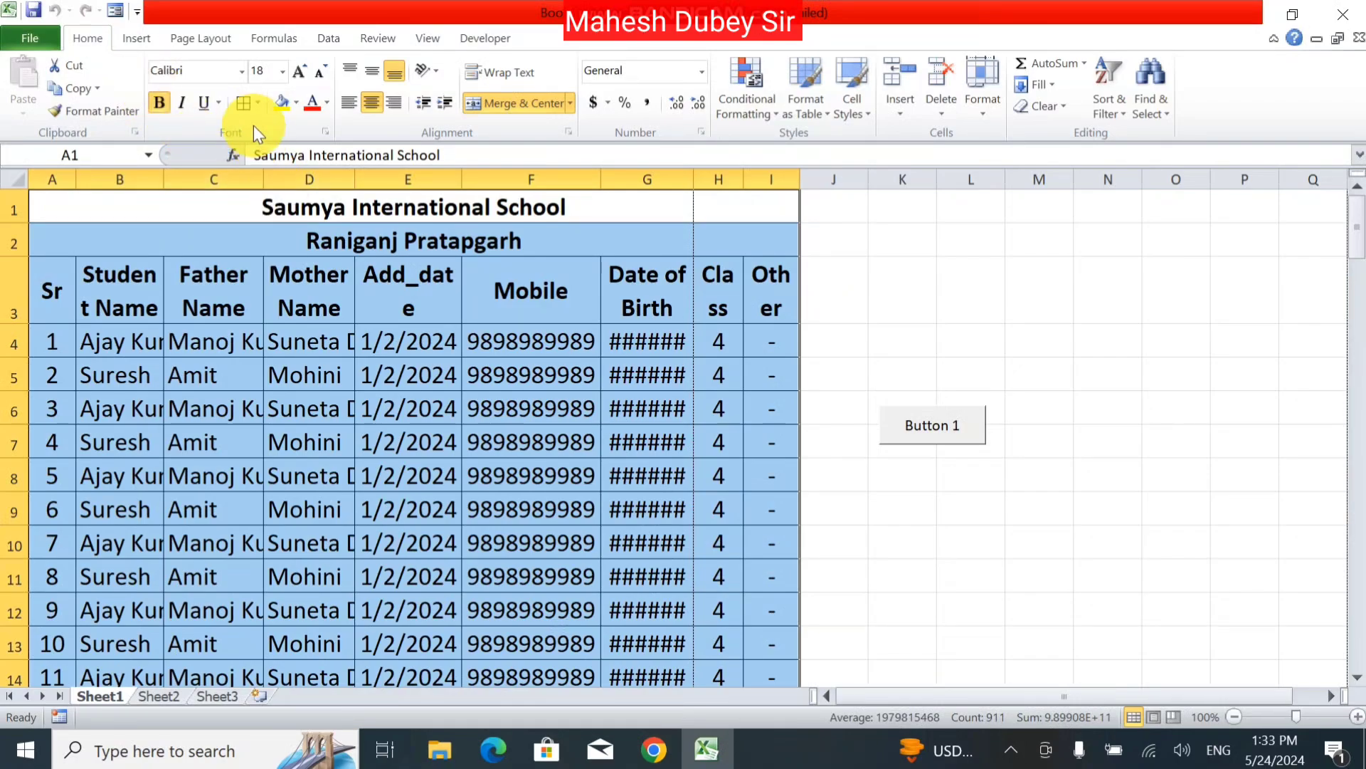
click(321, 71)
click(321, 71)
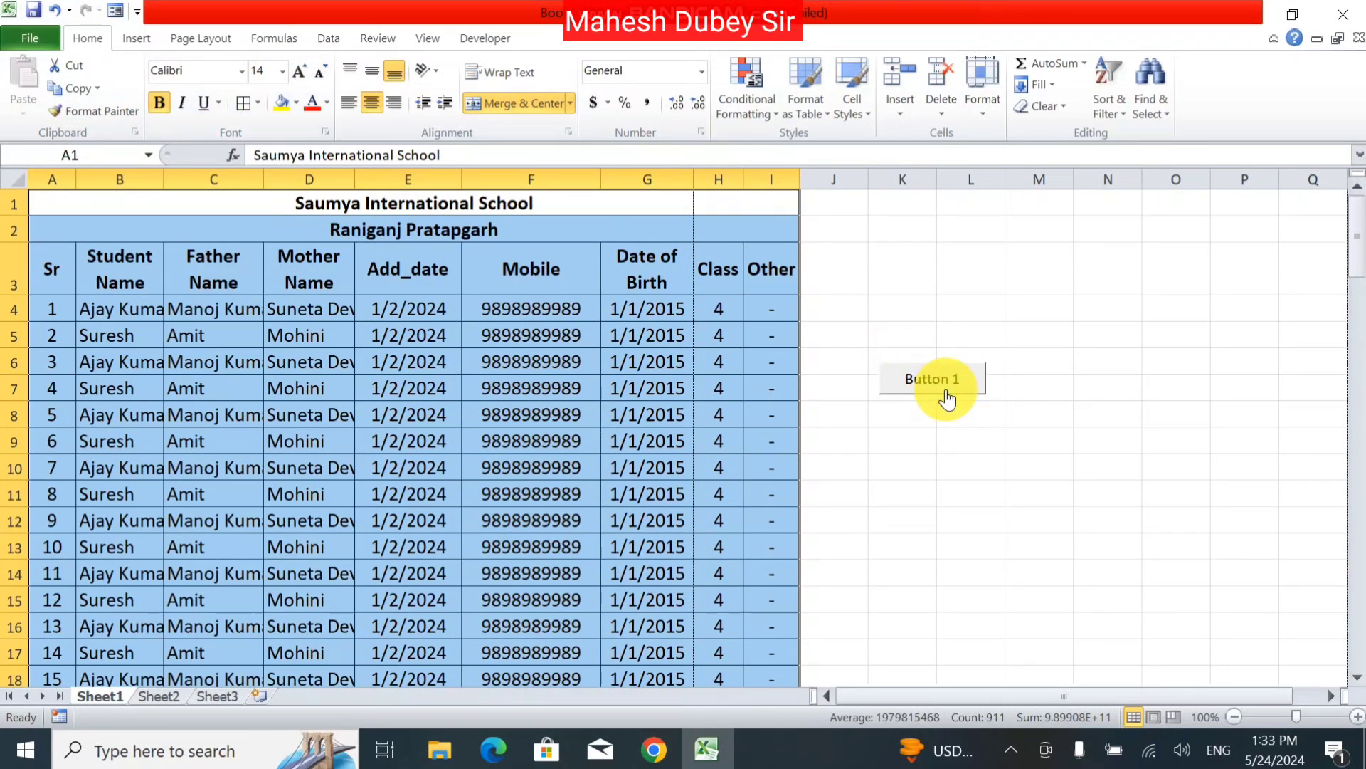
click(1031, 491)
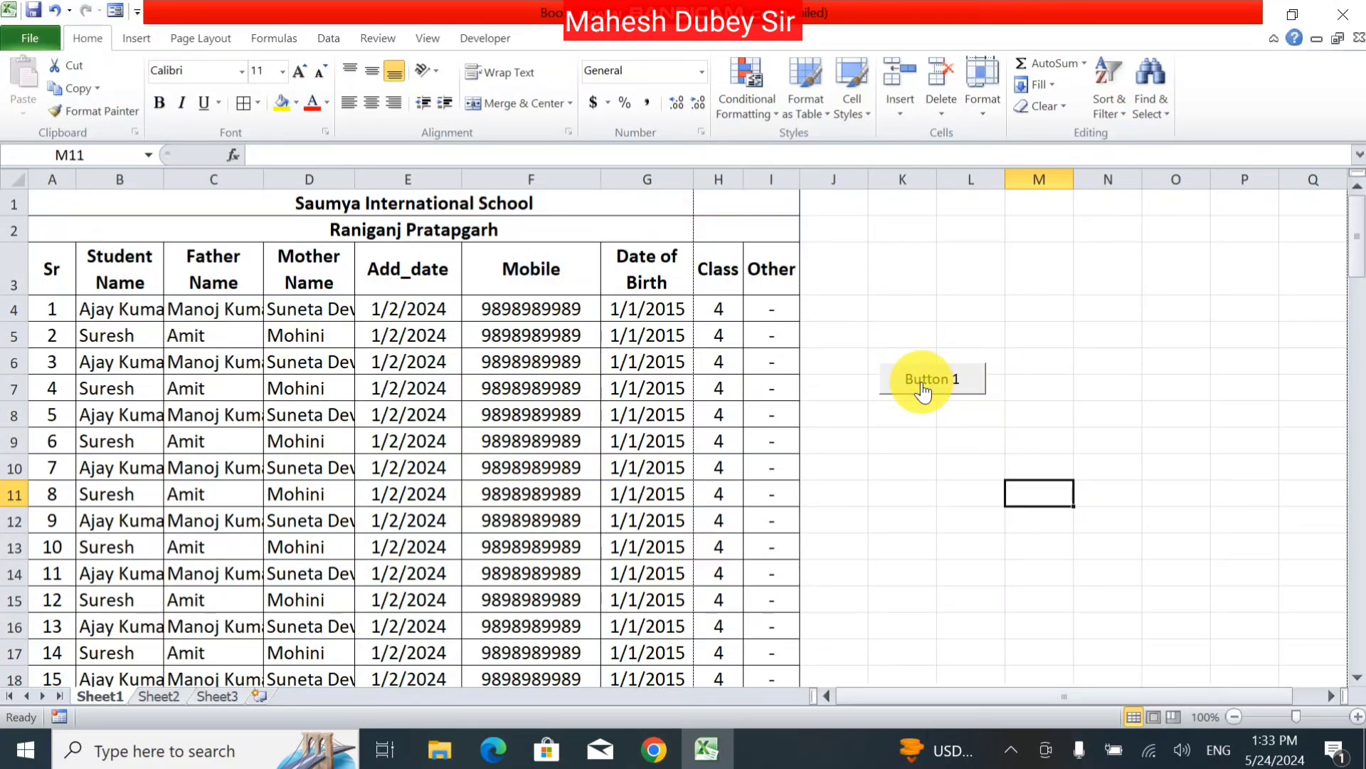
Step: Rerun Button 1's macro to bring the table back to 18 pt
click(493, 39)
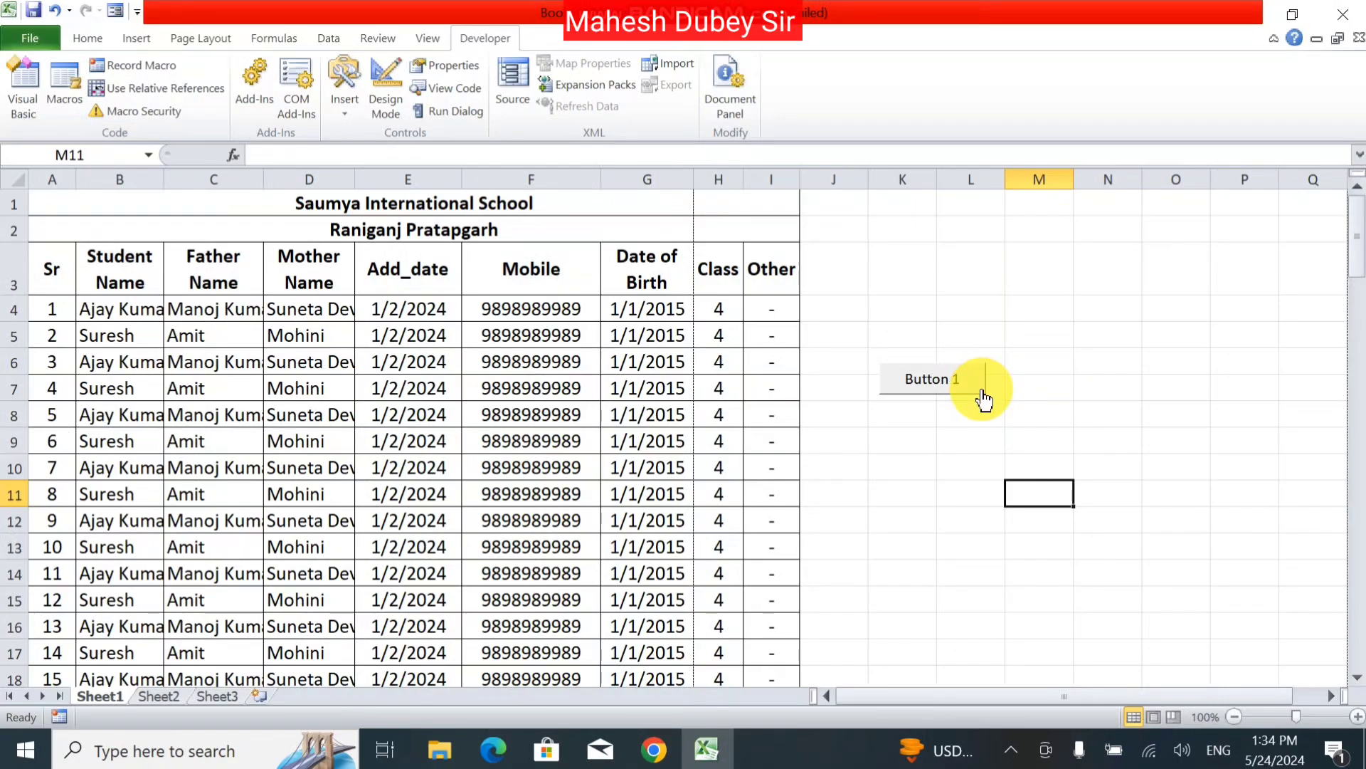
click(986, 390)
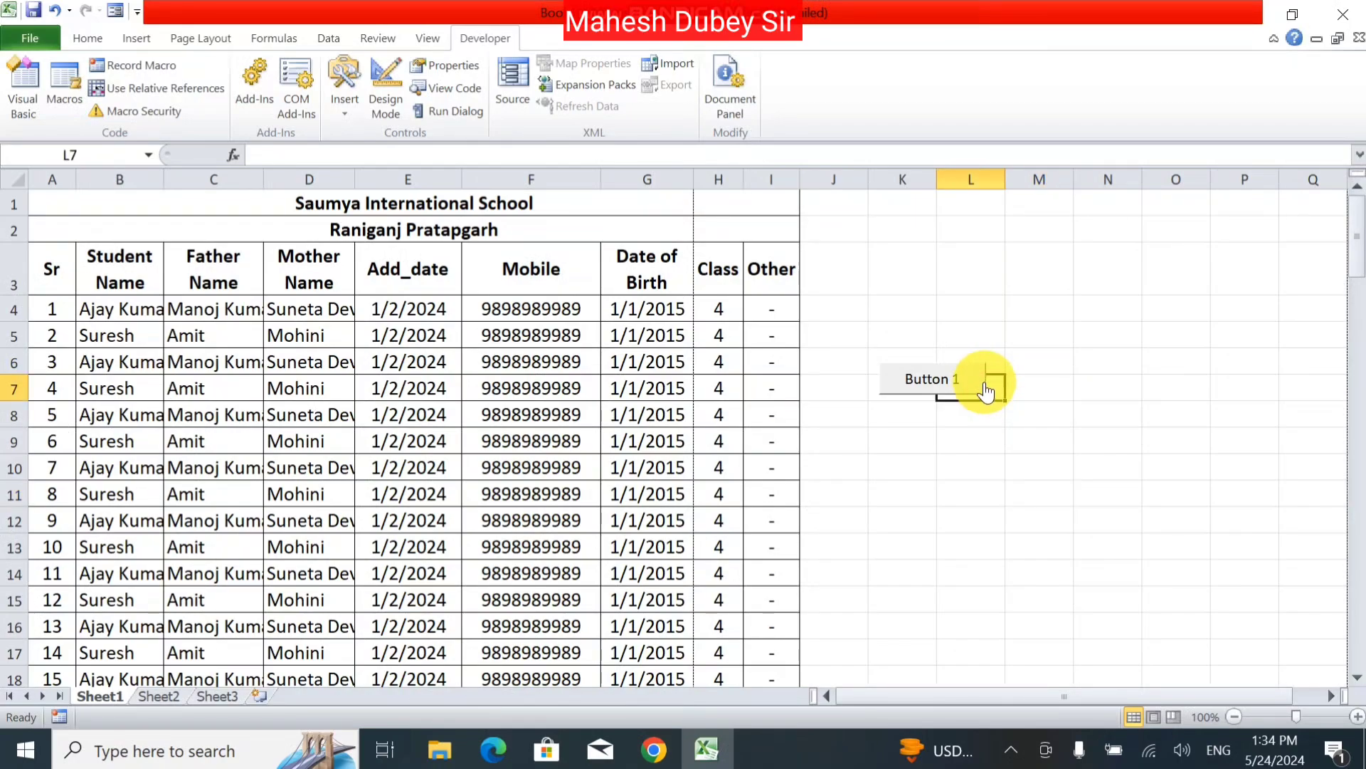
click(986, 385)
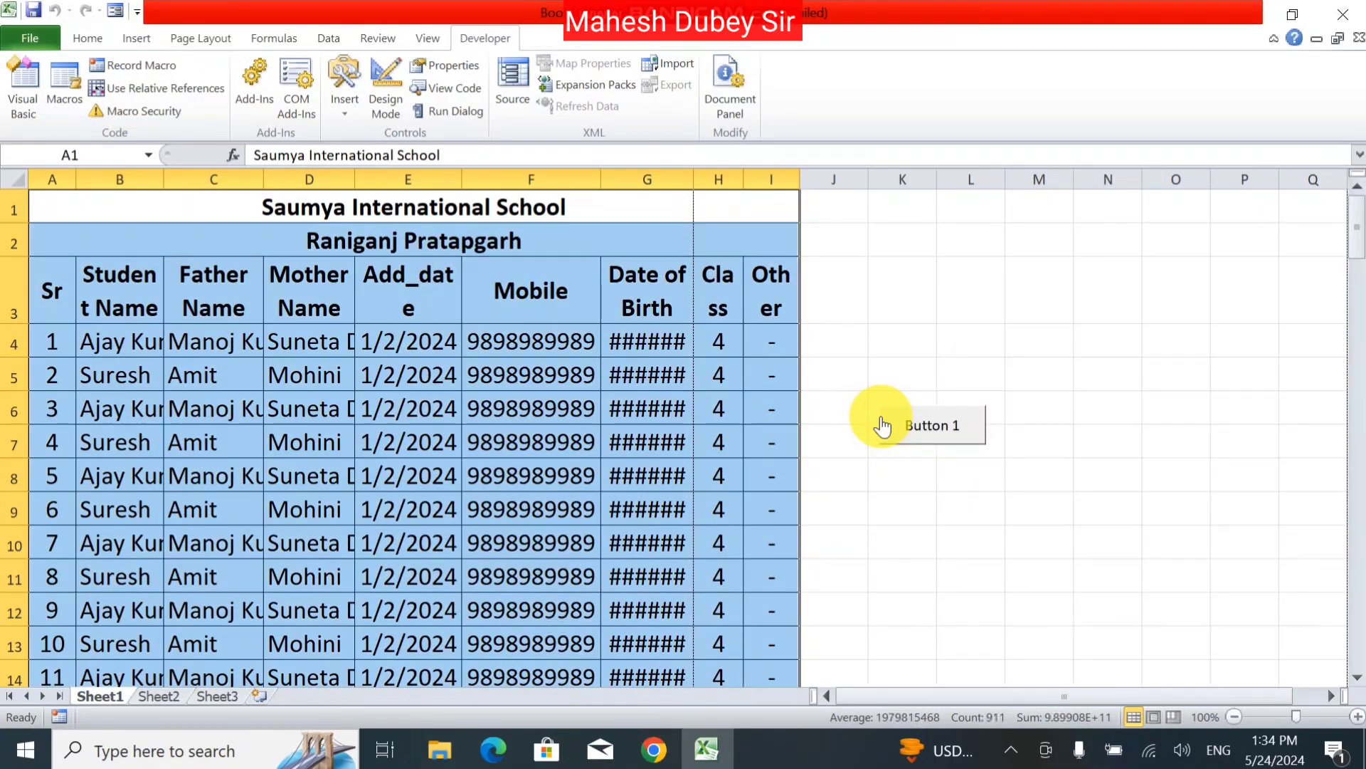
Step: Relabel Button 1 as 'Font 18'
ctrl+click(881, 416)
right_click(881, 416)
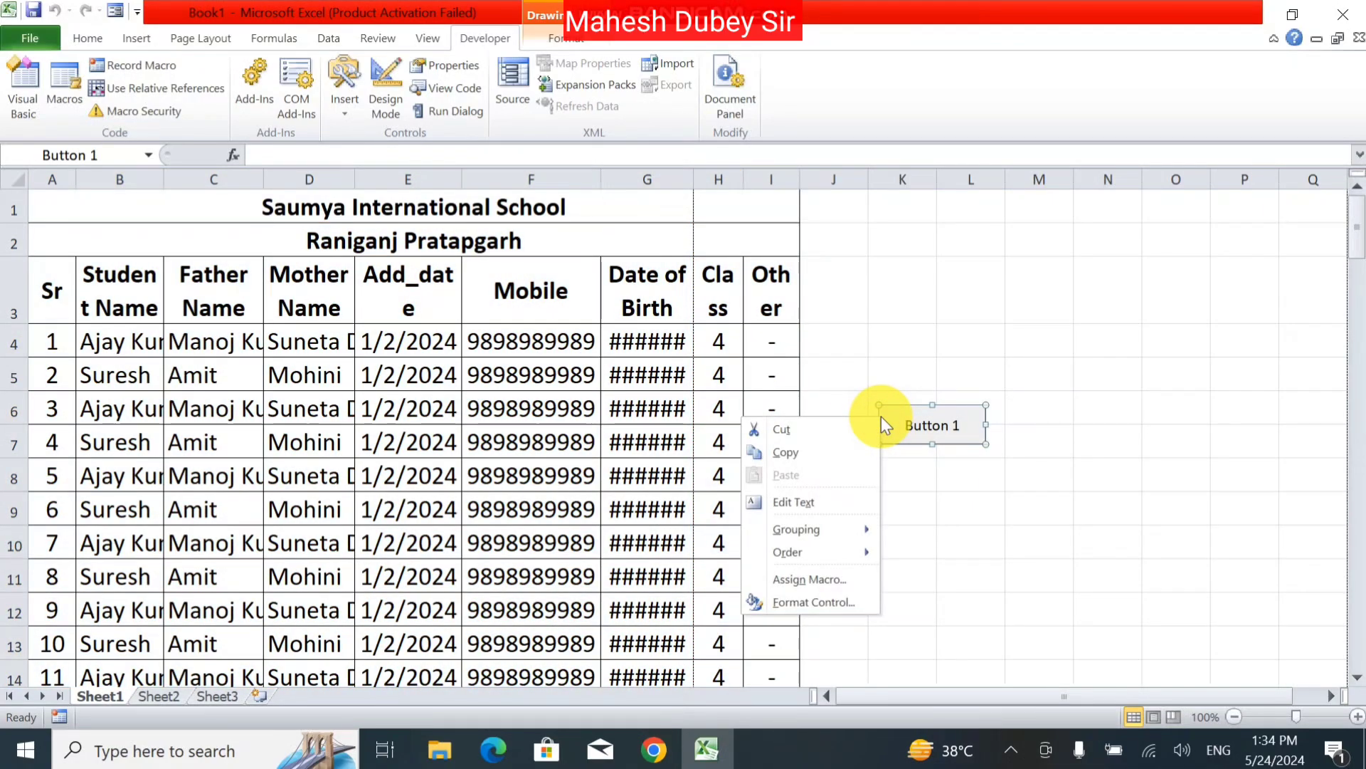
click(848, 502)
key(Delete)
key(Delete)
key(Delete)
key(Delete)
key(Delete)
key(Delete)
key(Delete)
key(Delete)
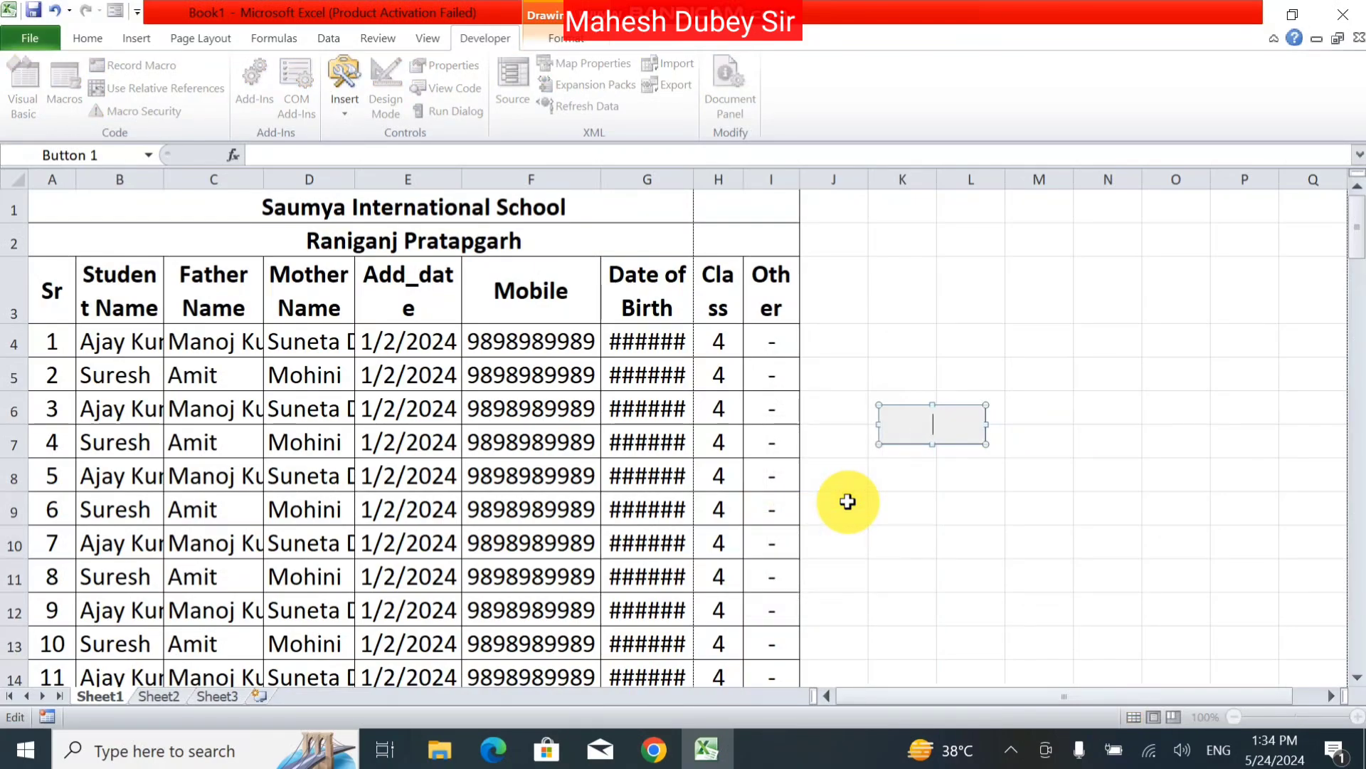
text(Font 18)
click(962, 530)
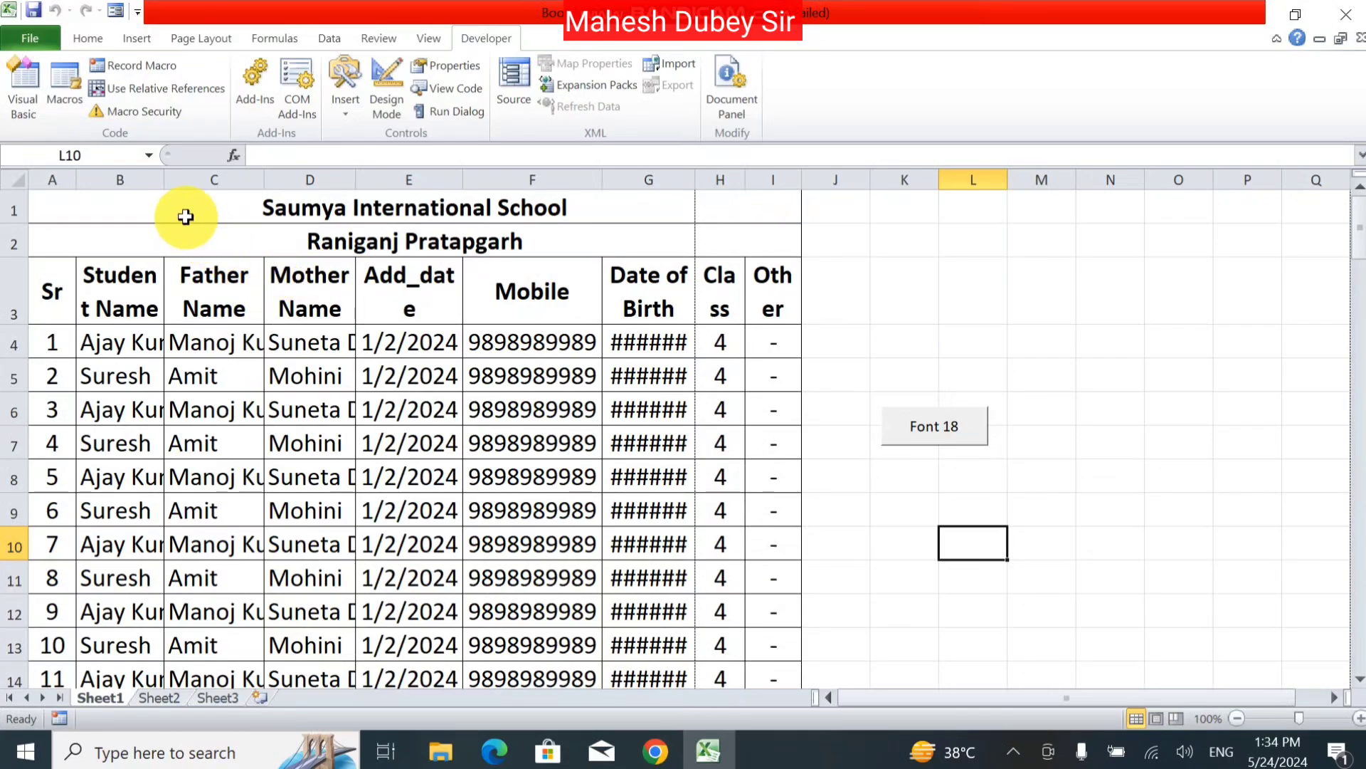
Step: Set the table font to 10 and test the Font 18 button enlarging it
click(184, 215)
key(ctrl+shift+Down)
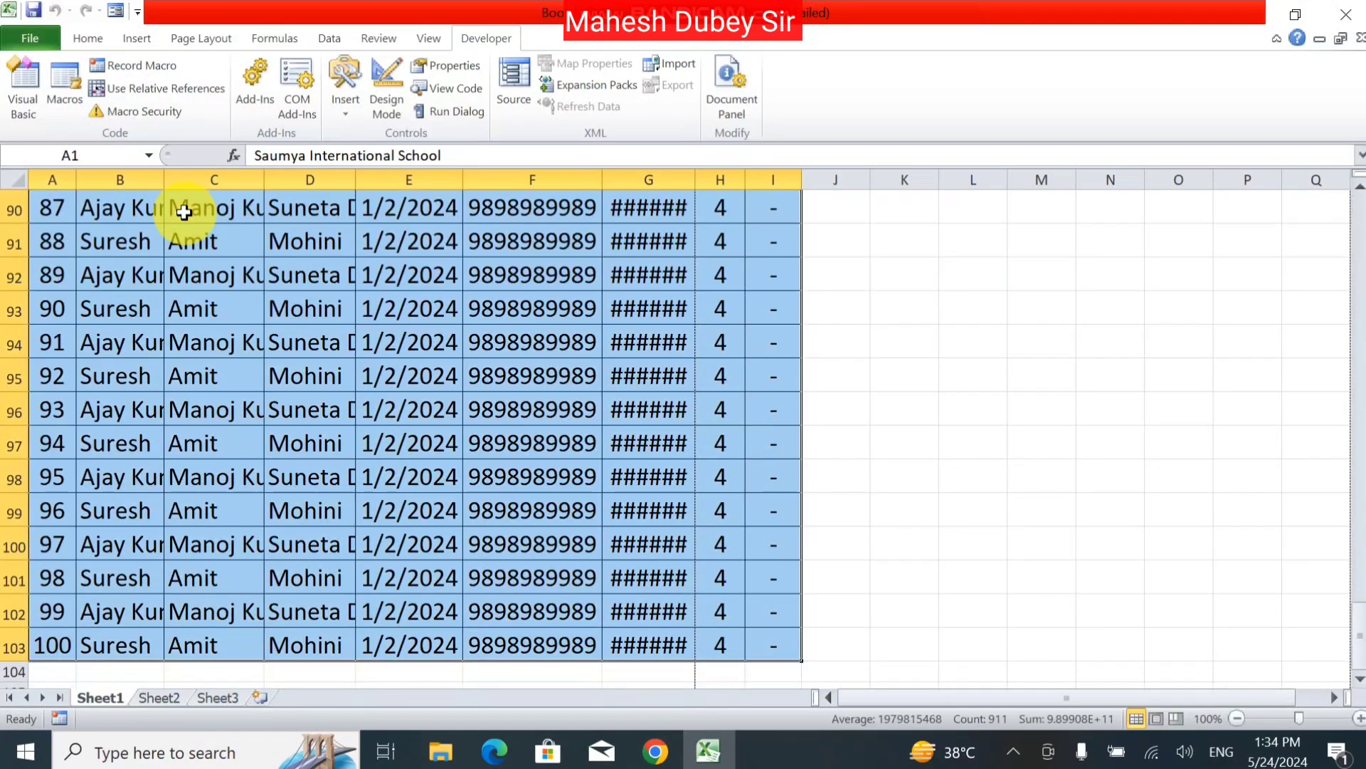
click(87, 37)
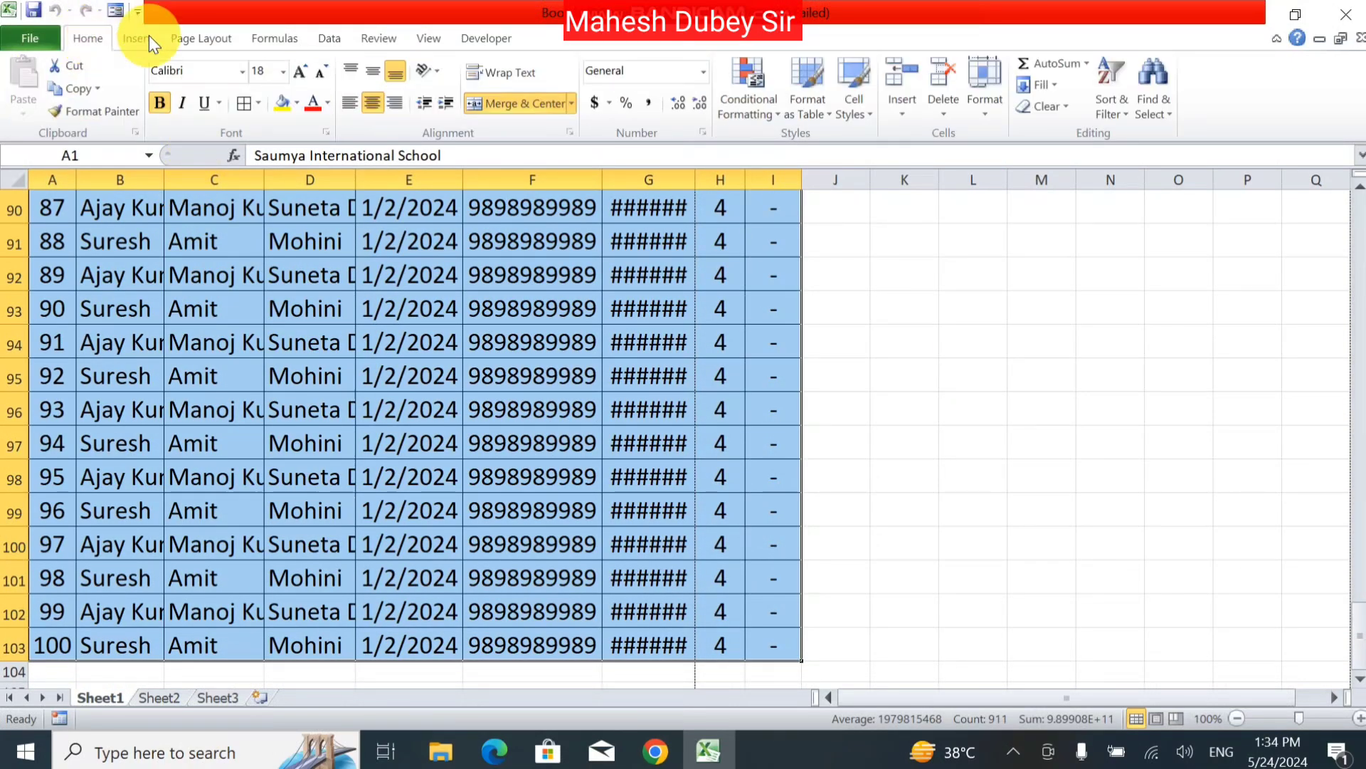
click(282, 68)
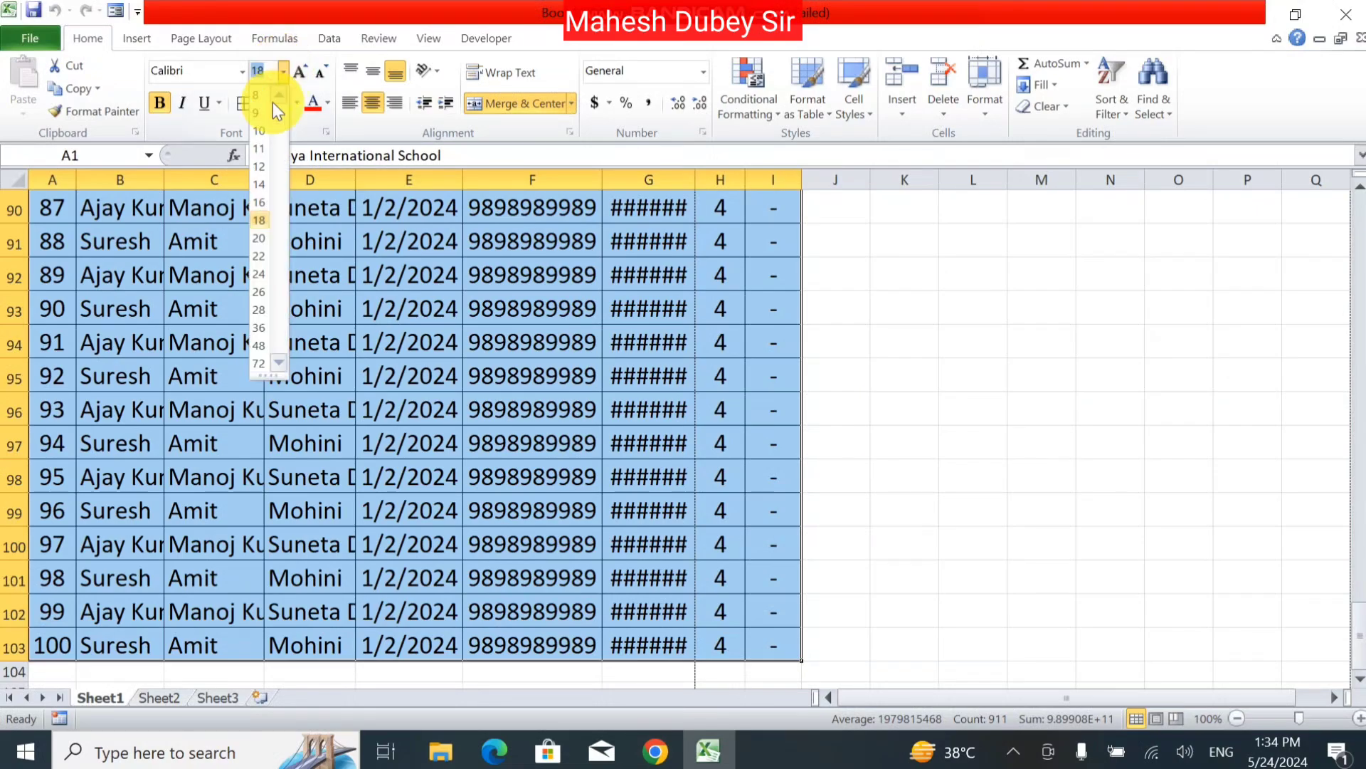
click(262, 131)
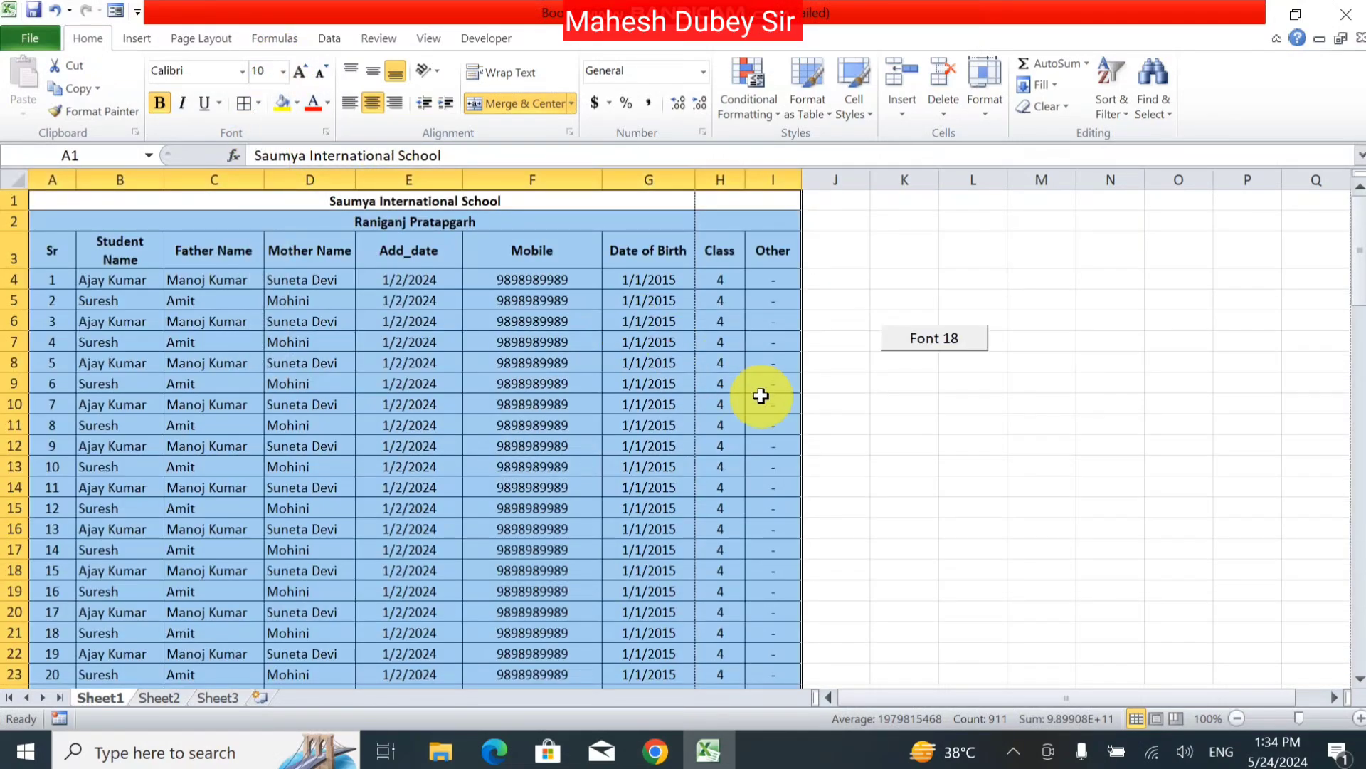
click(761, 397)
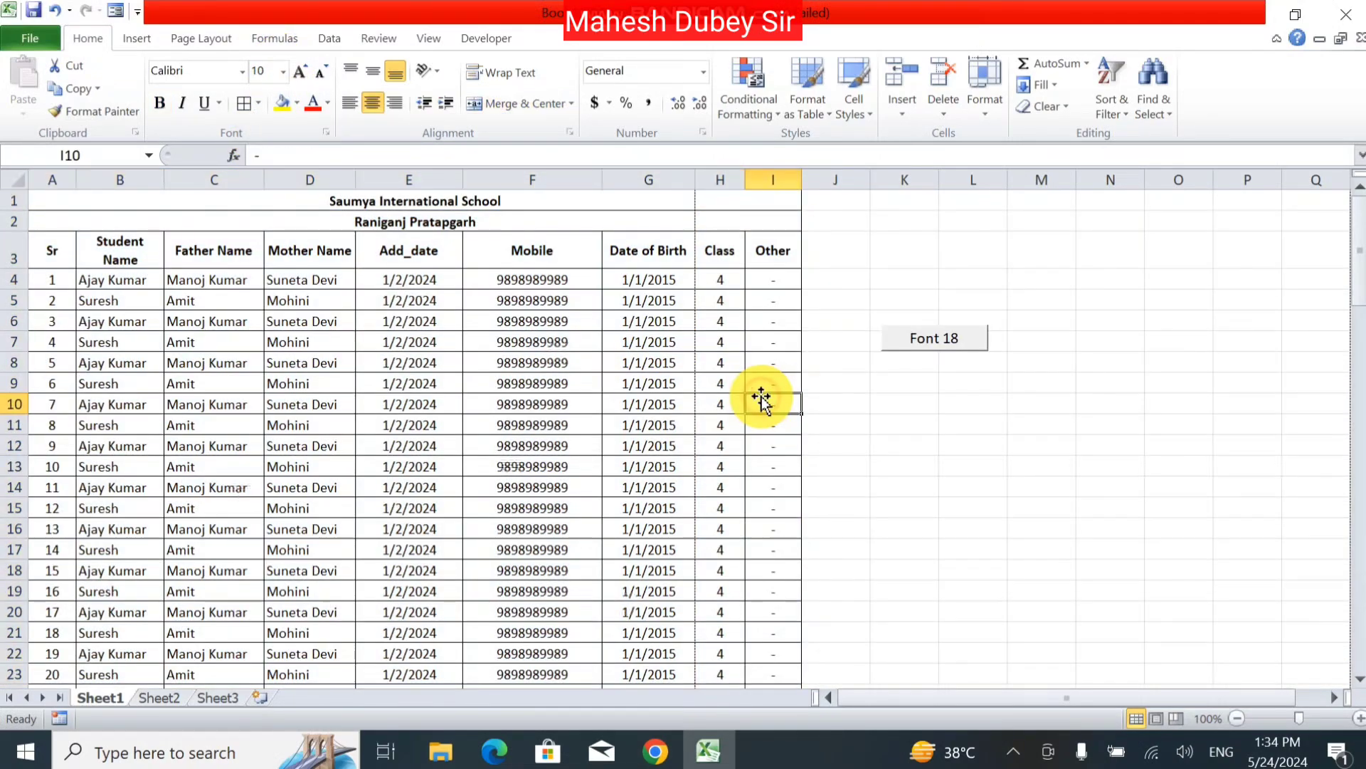
click(942, 342)
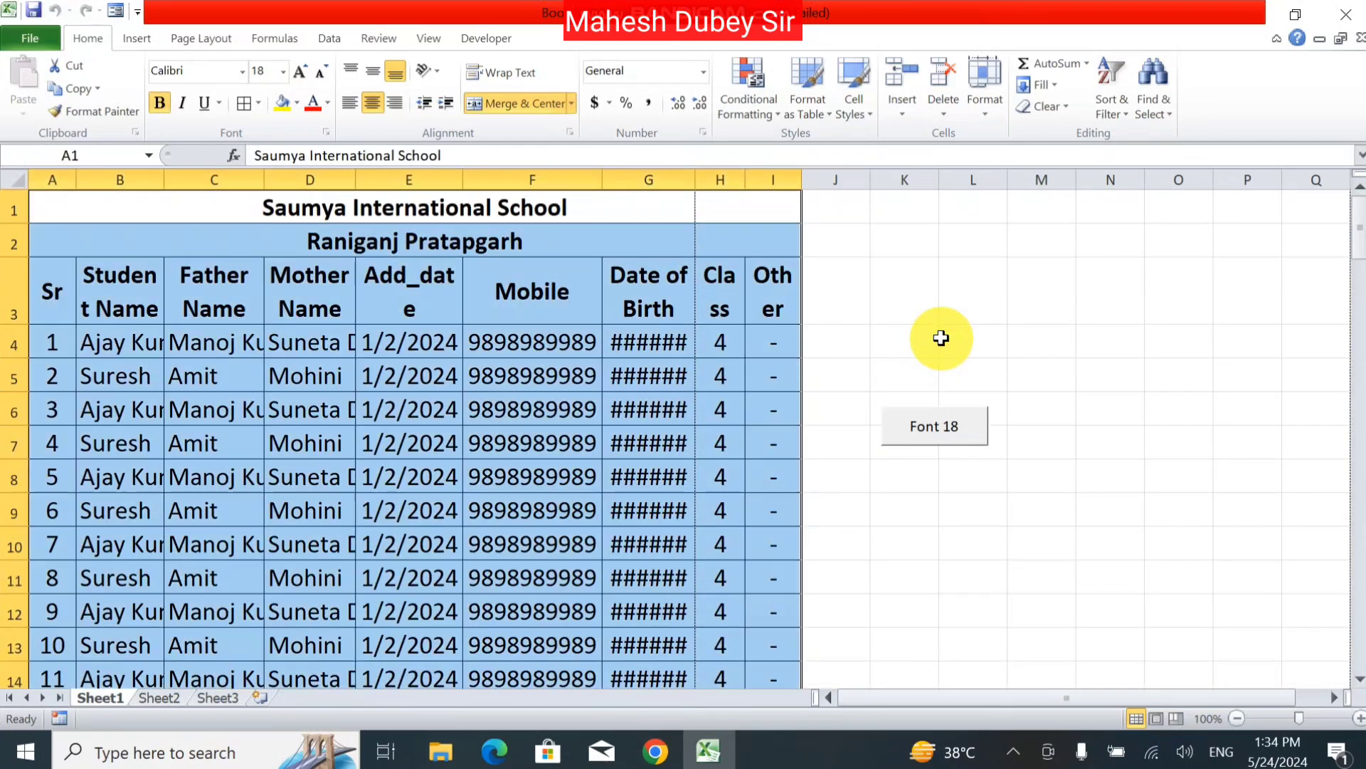
Step: Select the whole sheet and decrease its font two steps to 11 pt
click(974, 498)
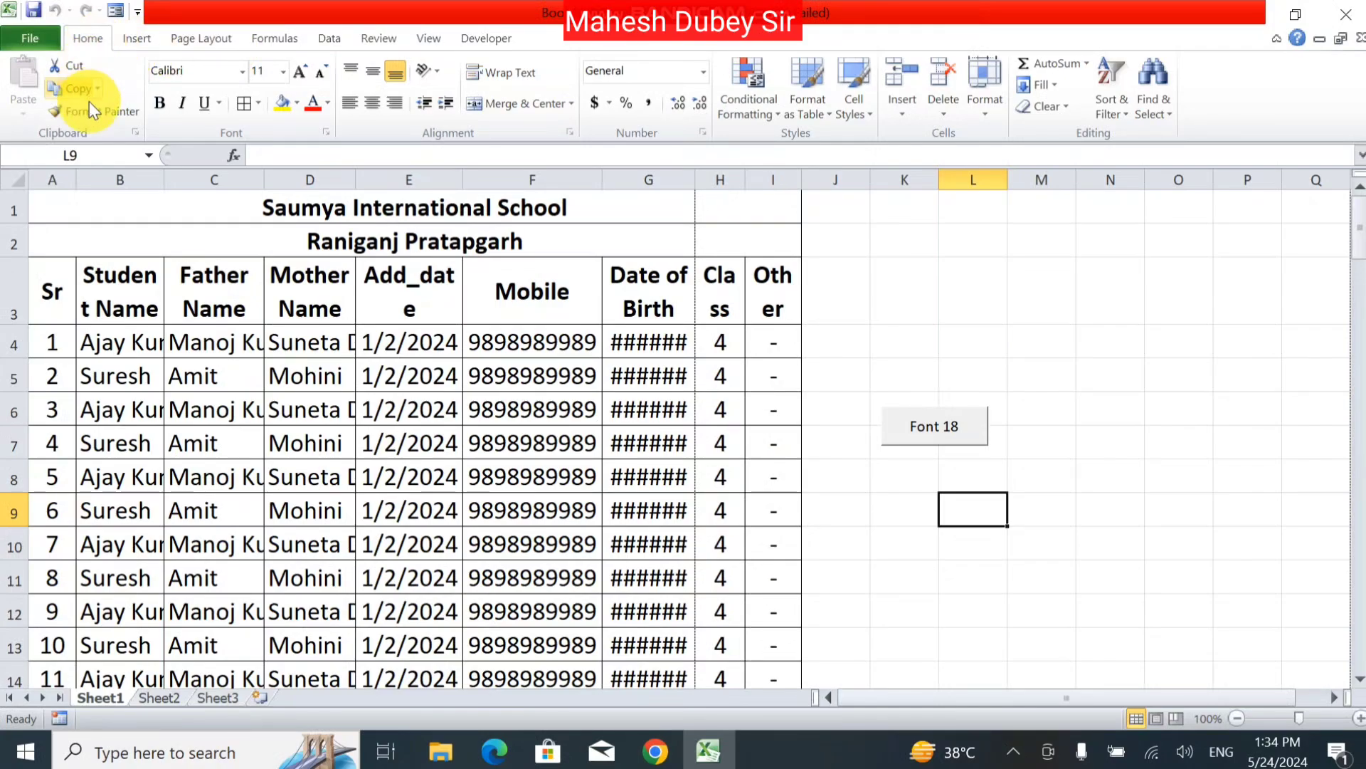
key(ctrl+a)
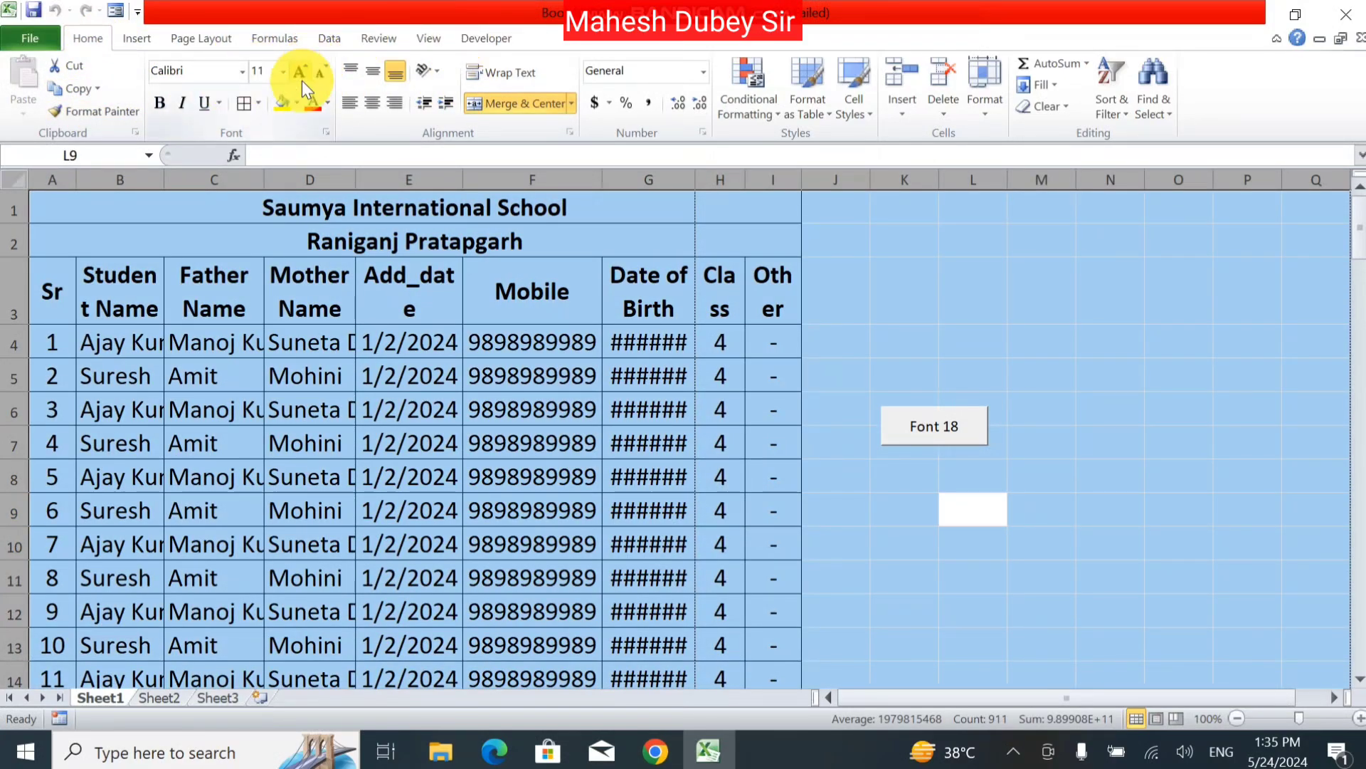
click(323, 80)
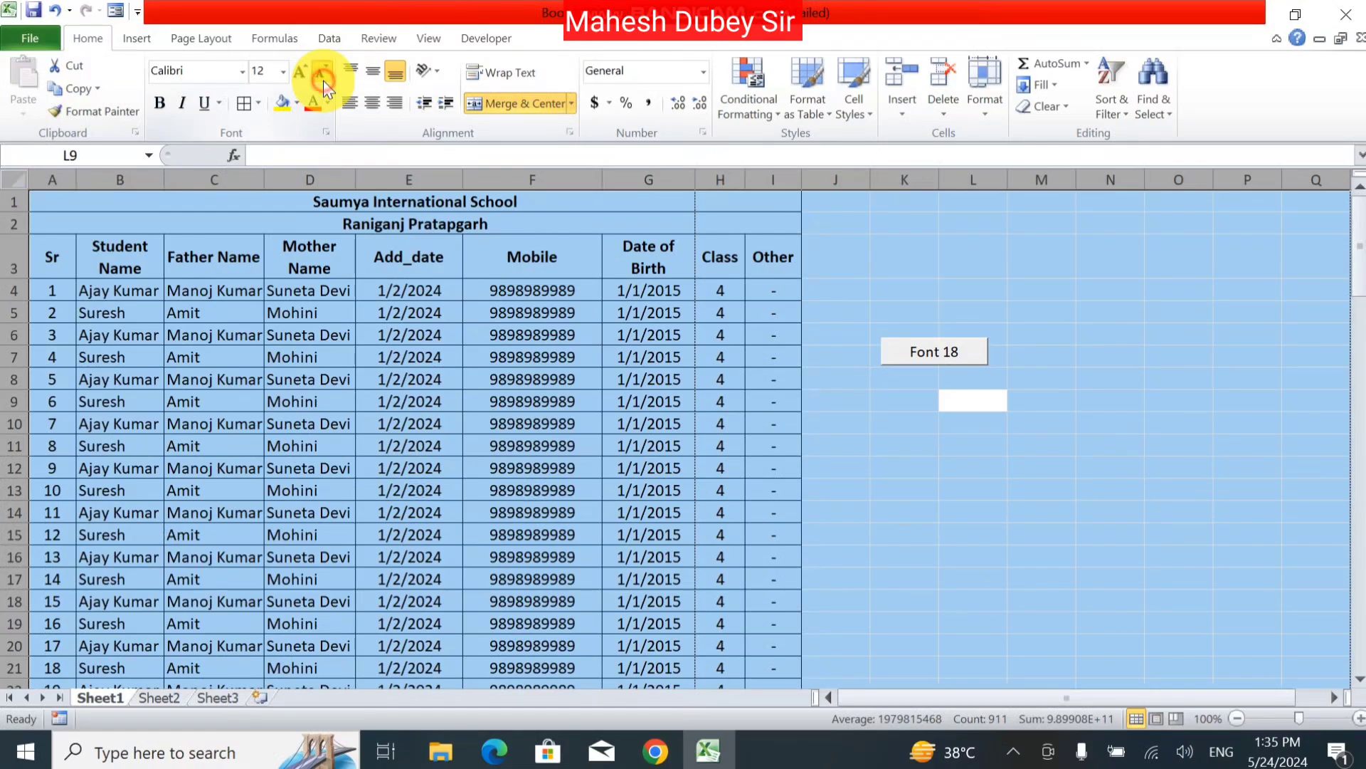
click(323, 79)
click(557, 329)
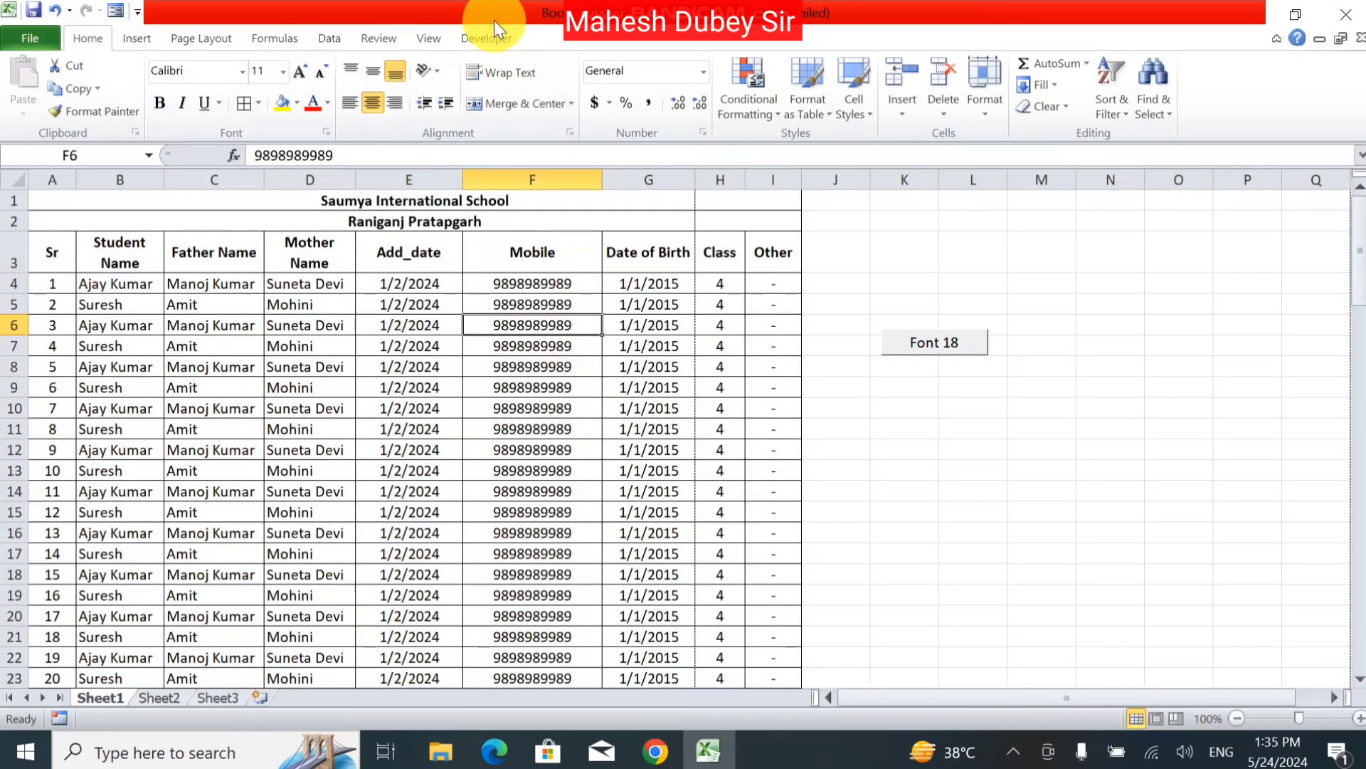
Step: Draw a second form button beside the table, below Font 18
click(501, 47)
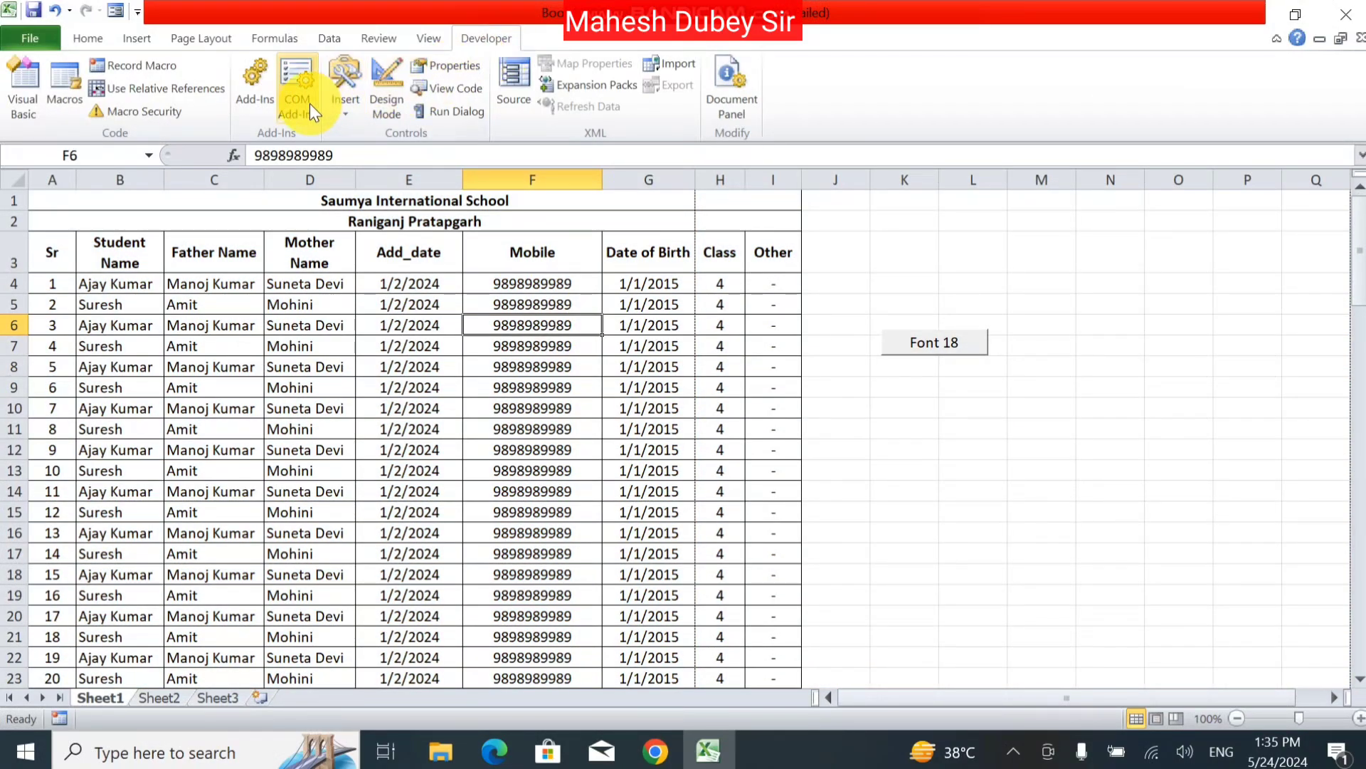
click(351, 110)
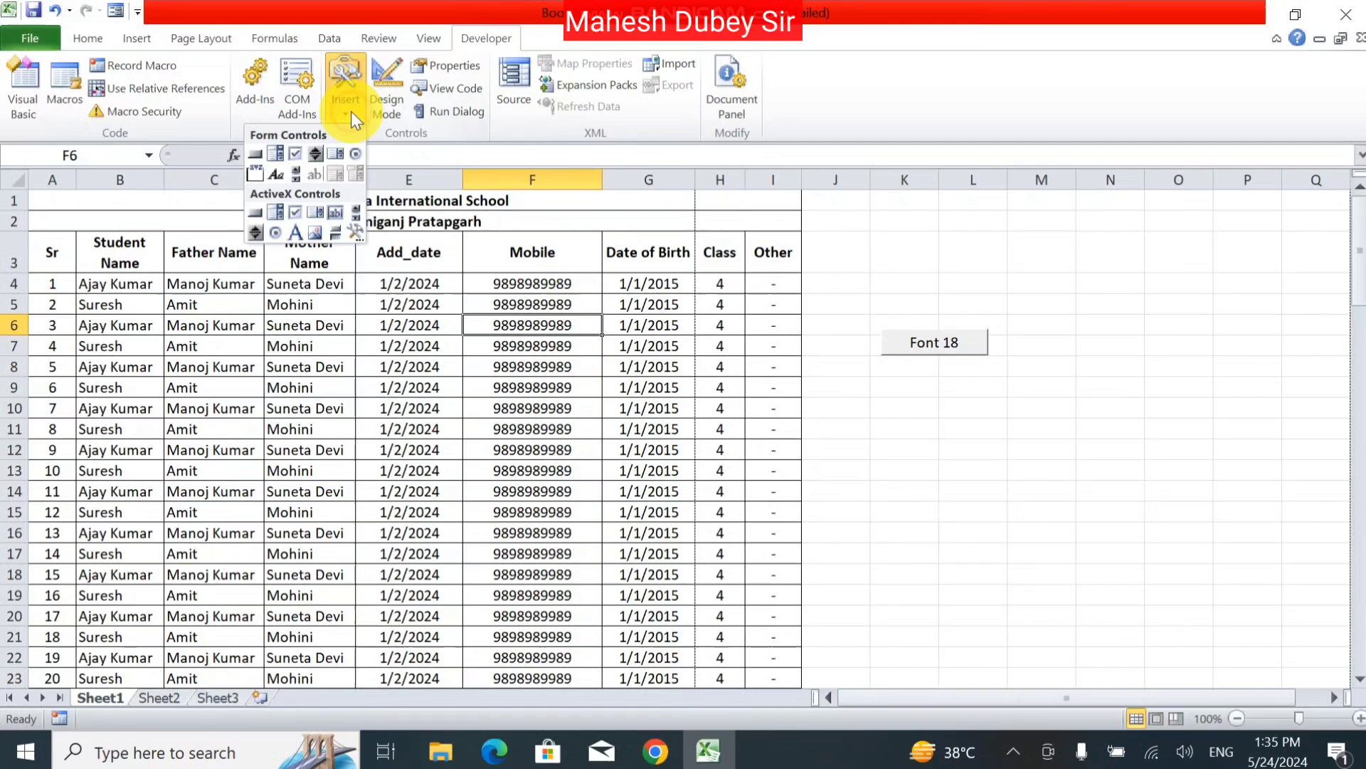
click(258, 161)
drag(882, 379, 974, 403)
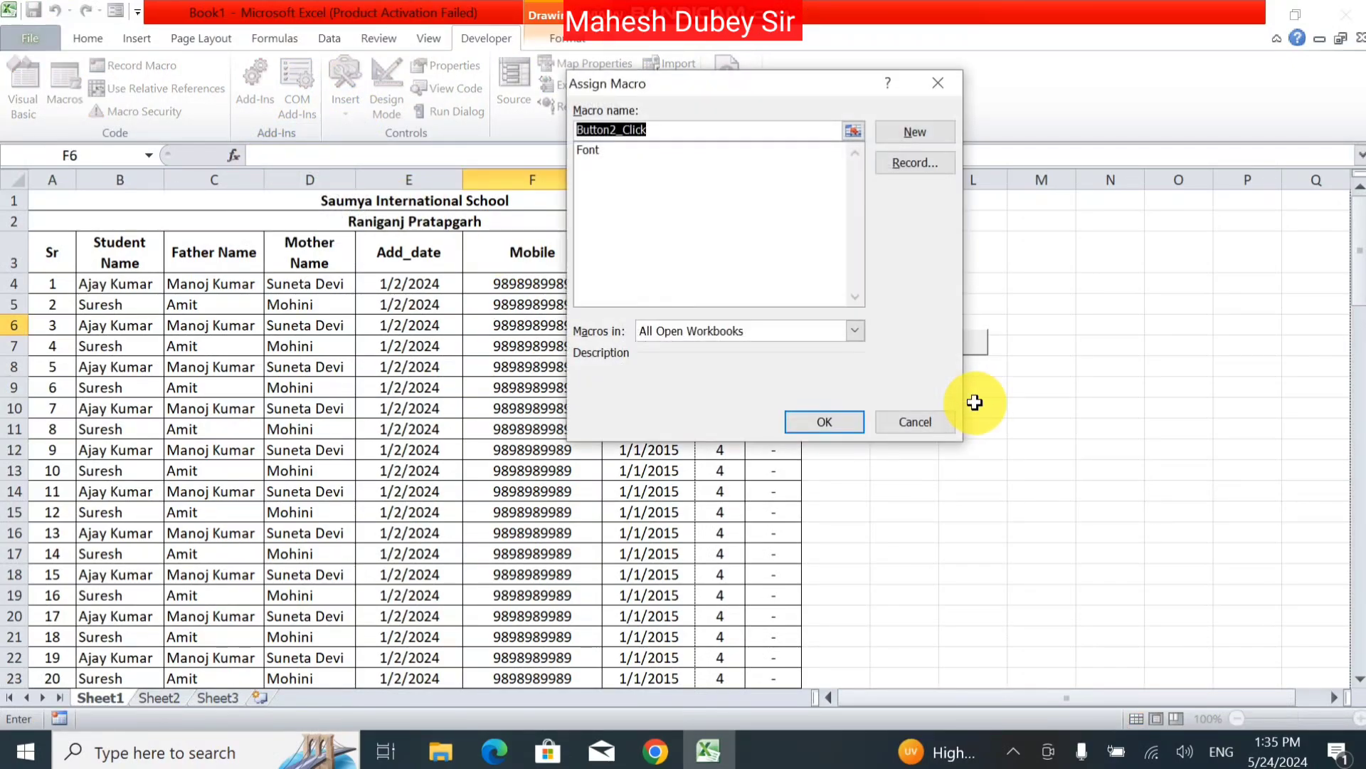
Step: Start recording macro P with shortcut Ctrl+Shift+Z, stored in This Workbook
text(Print)
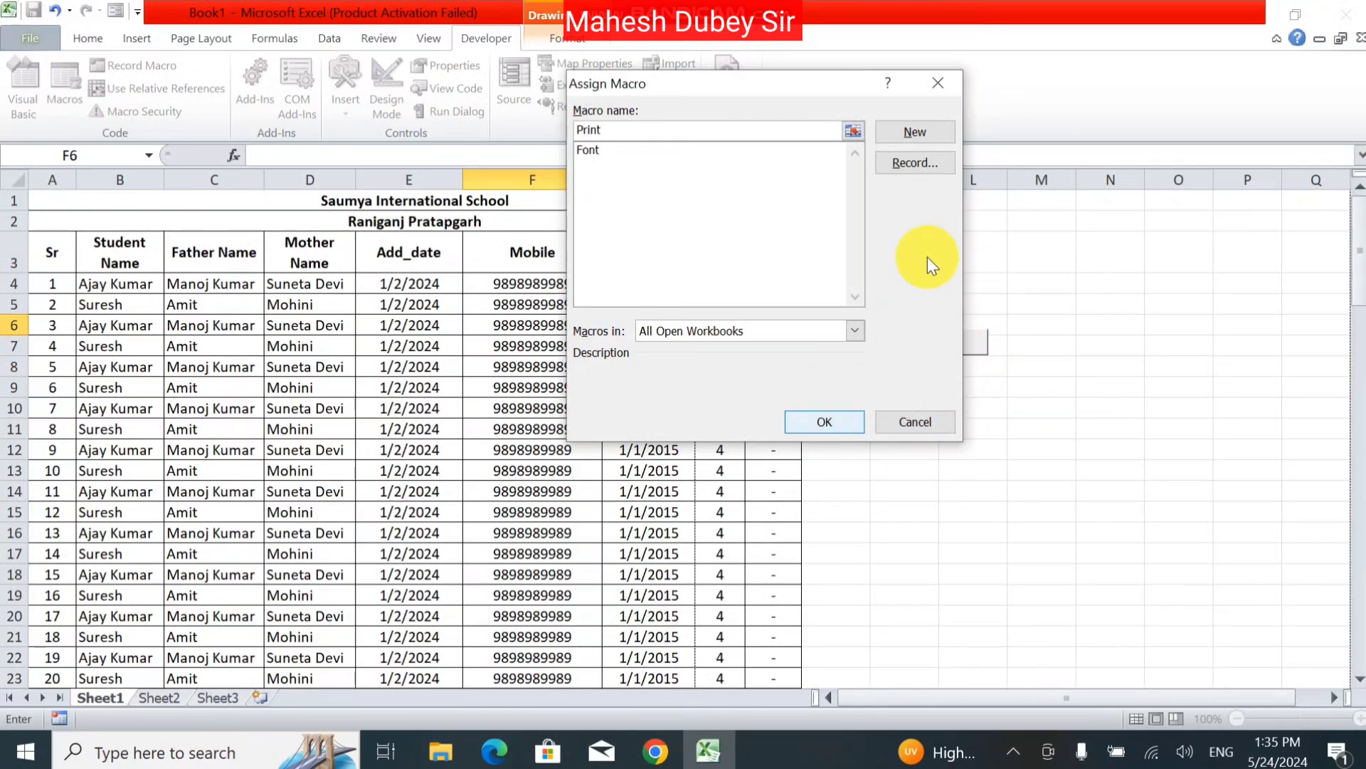
click(934, 161)
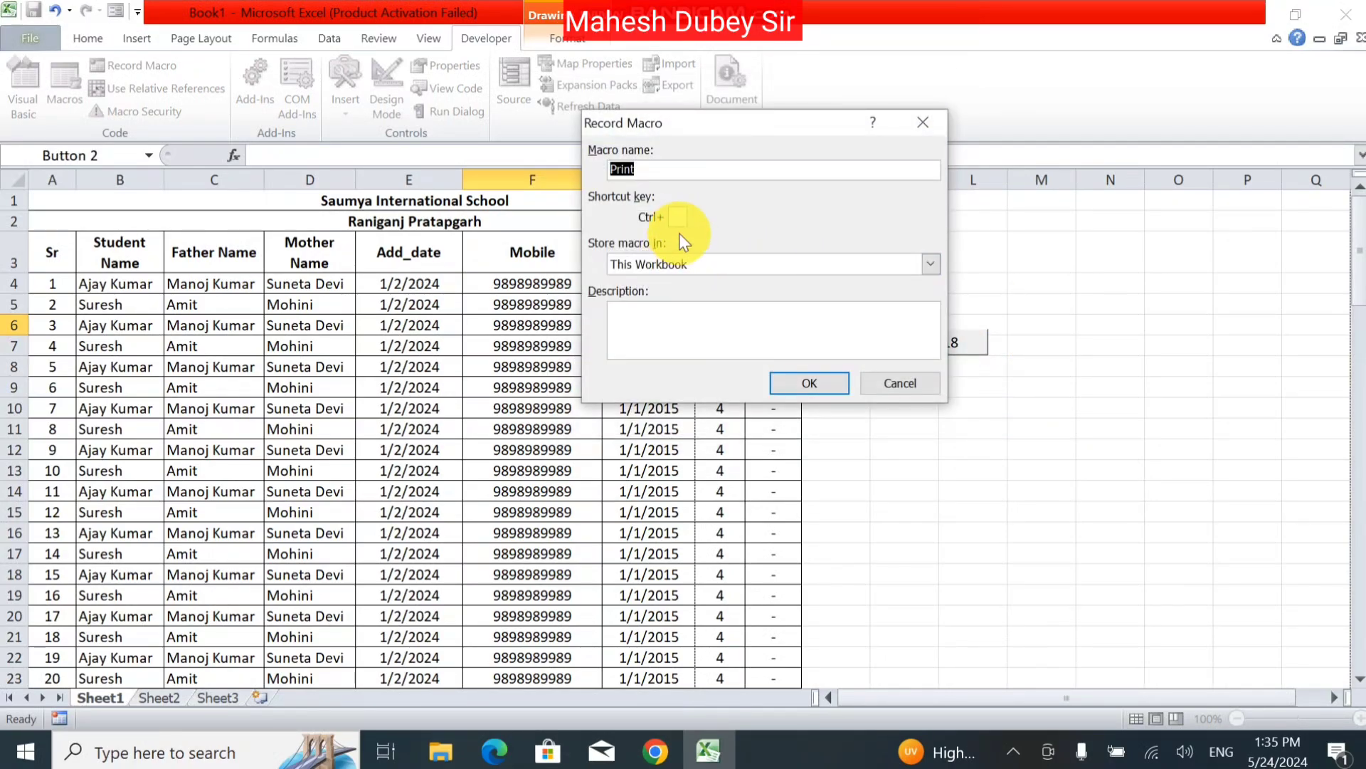
click(676, 218)
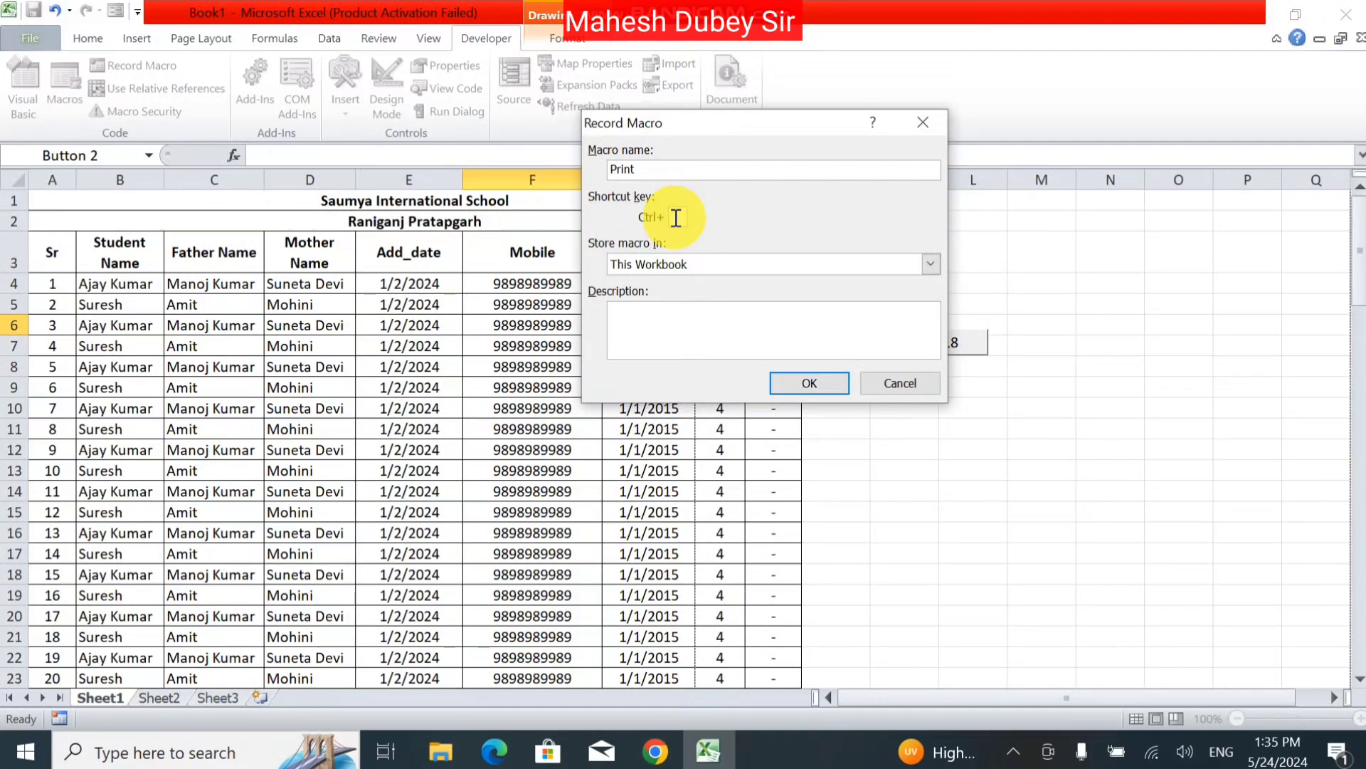
text(Z)
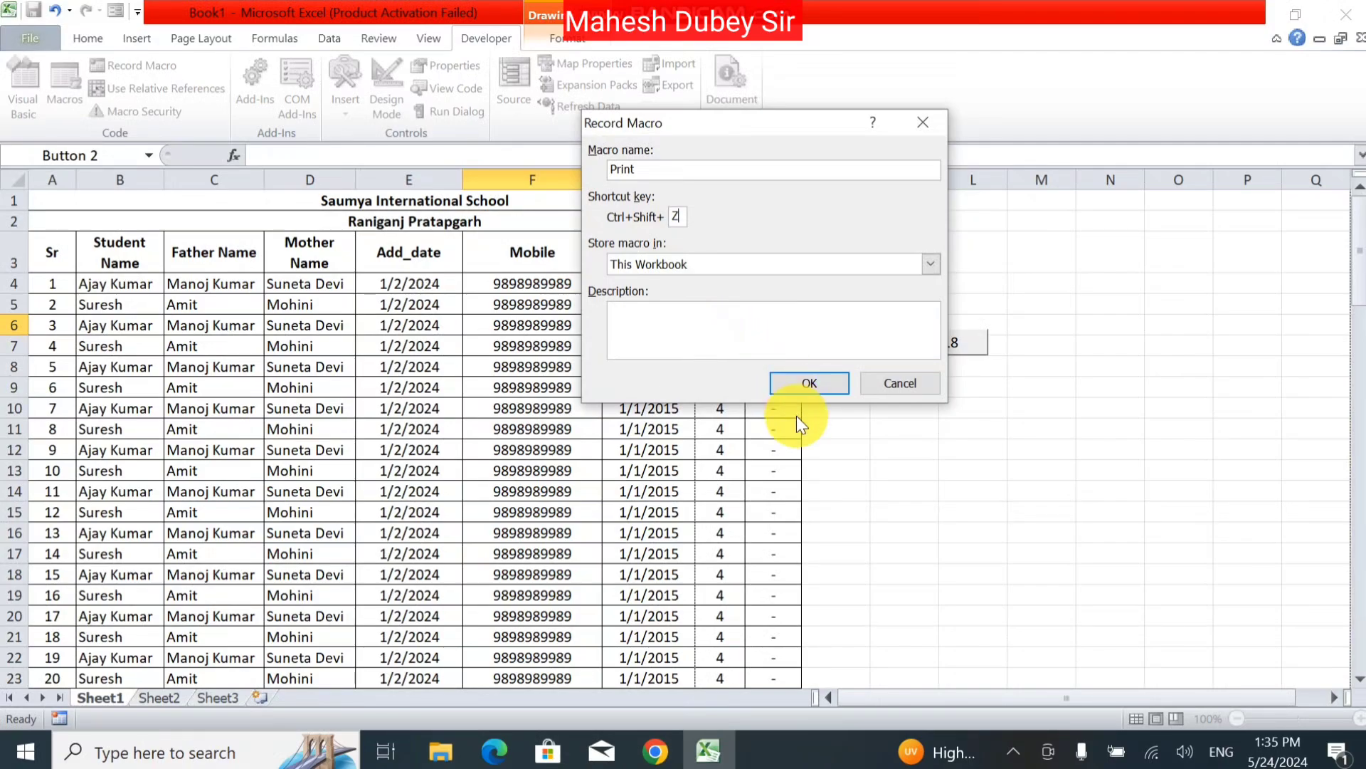
click(828, 378)
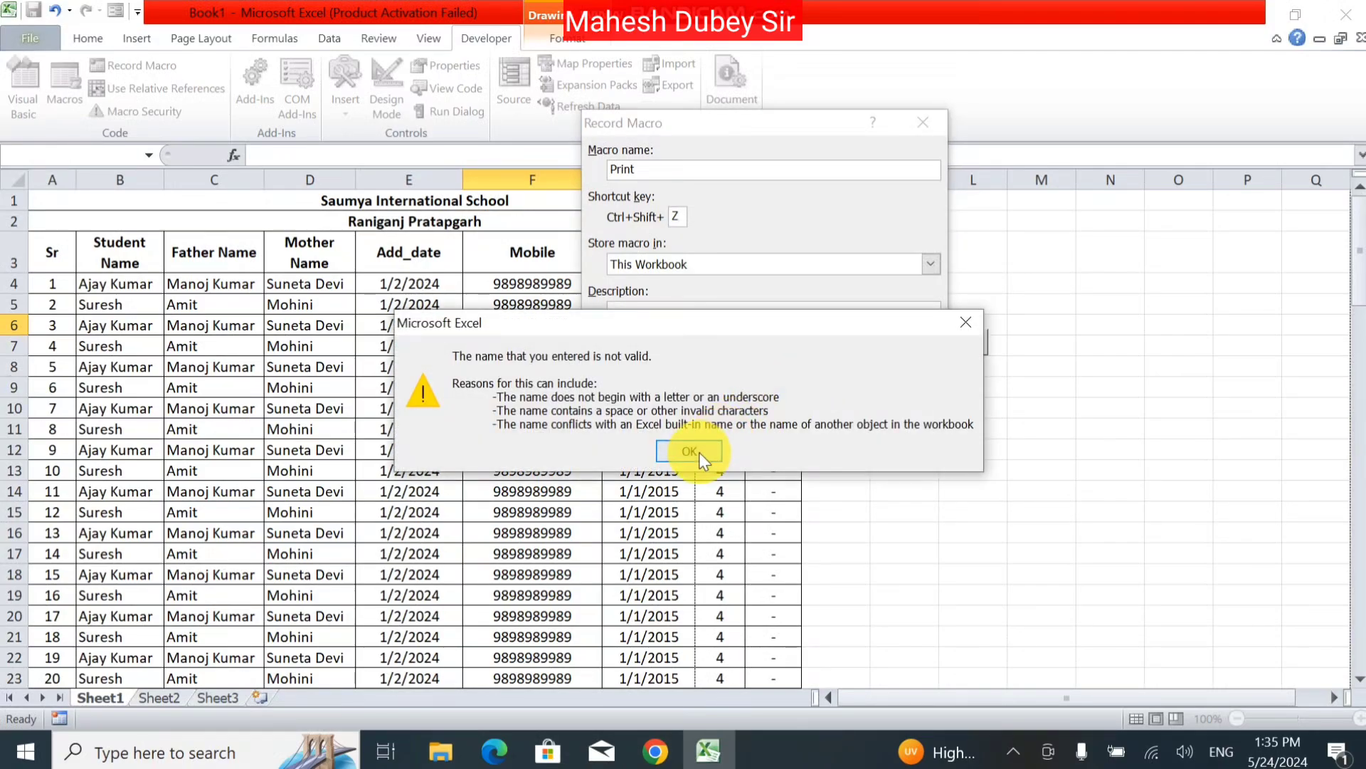
click(689, 451)
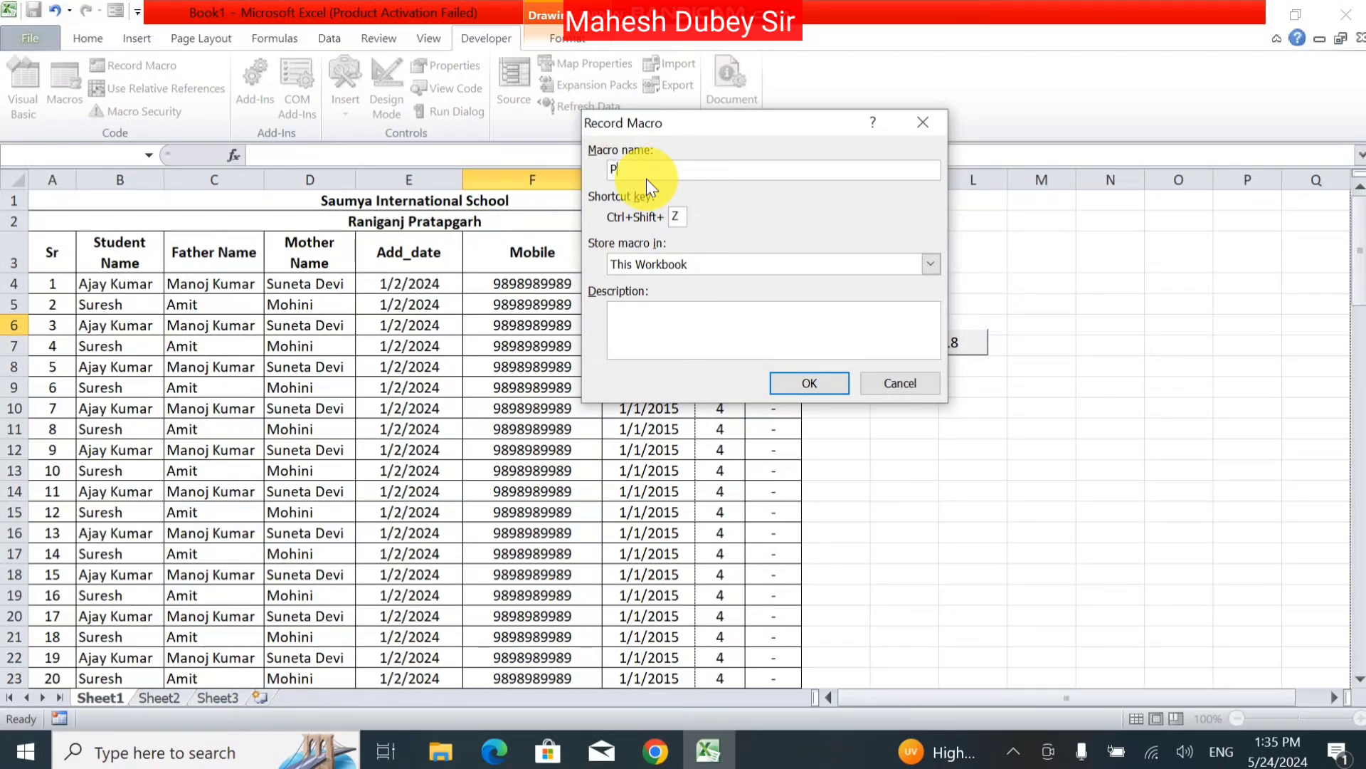
text(P)
click(797, 373)
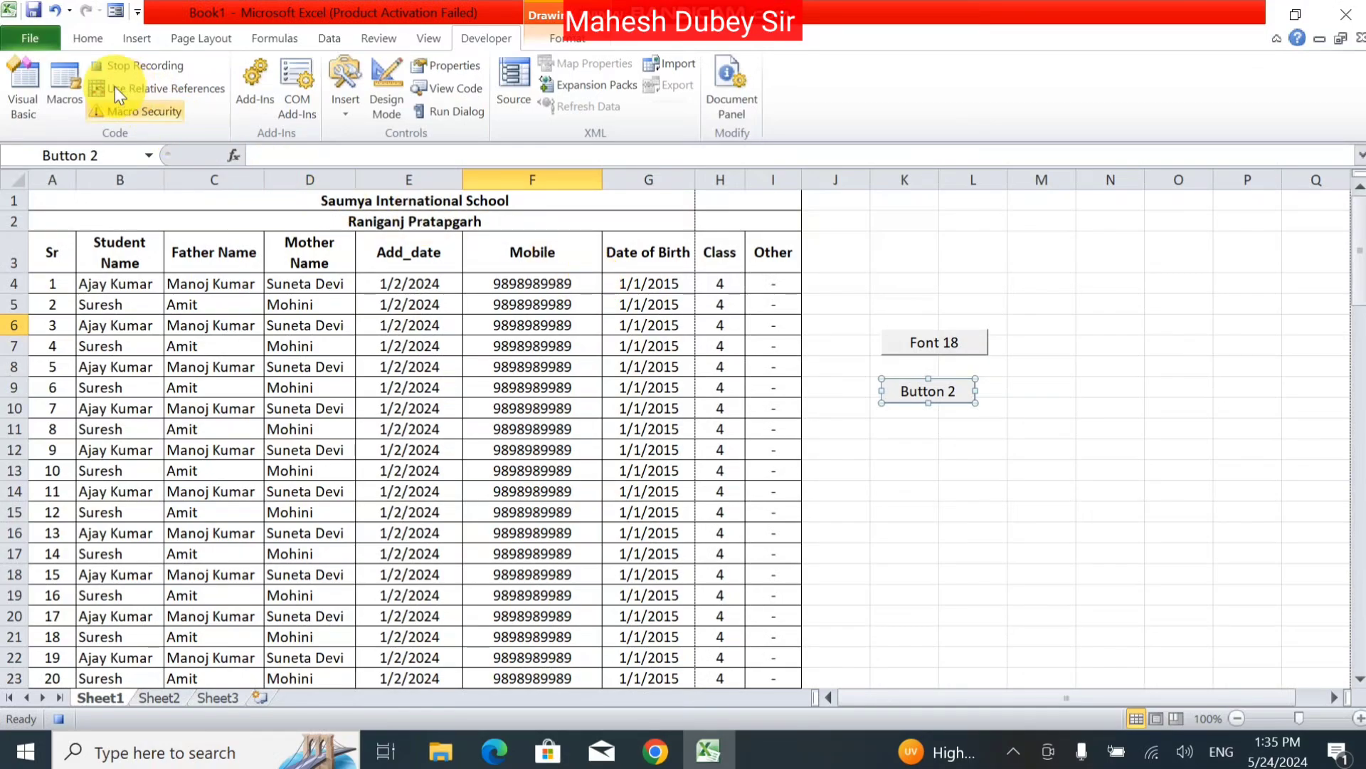
Step: Print the sheet with Microsoft Print to PDF, cancelling the save prompt
click(22, 37)
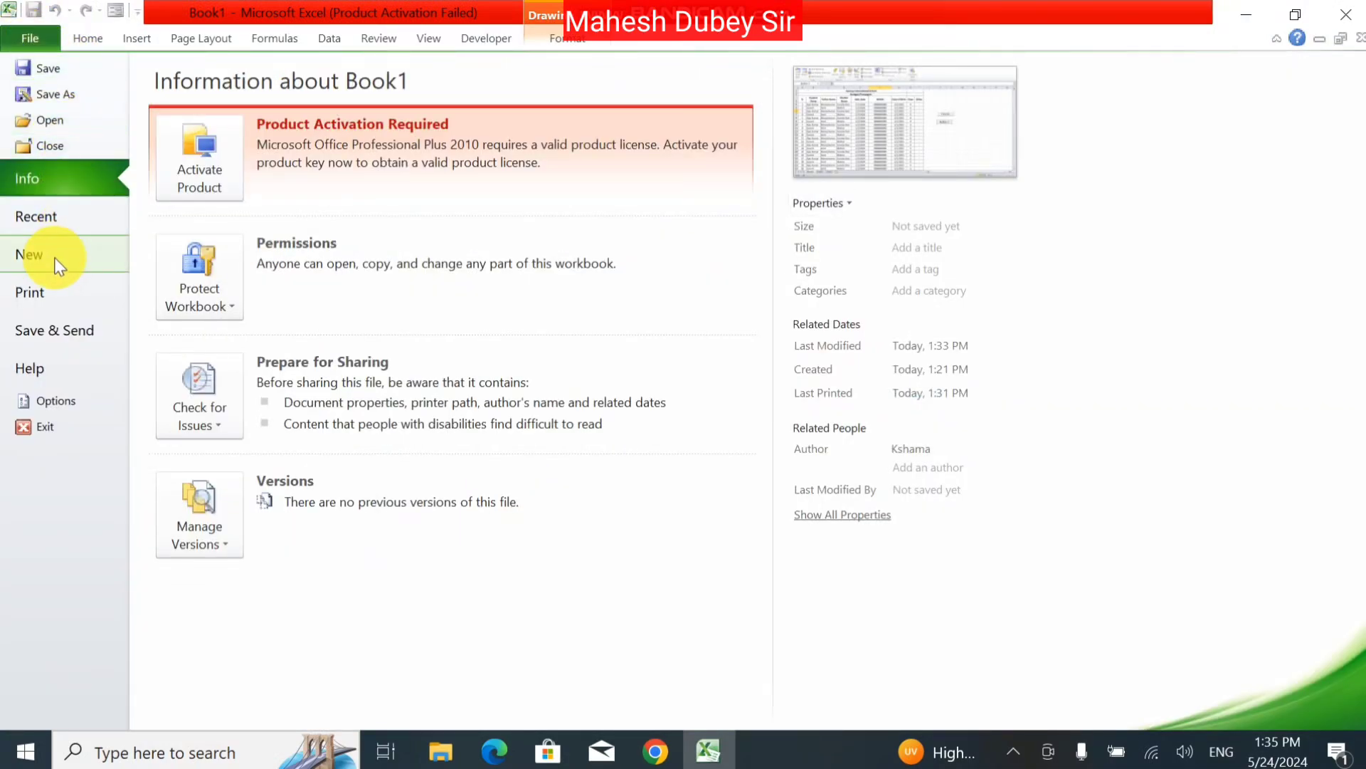
click(48, 288)
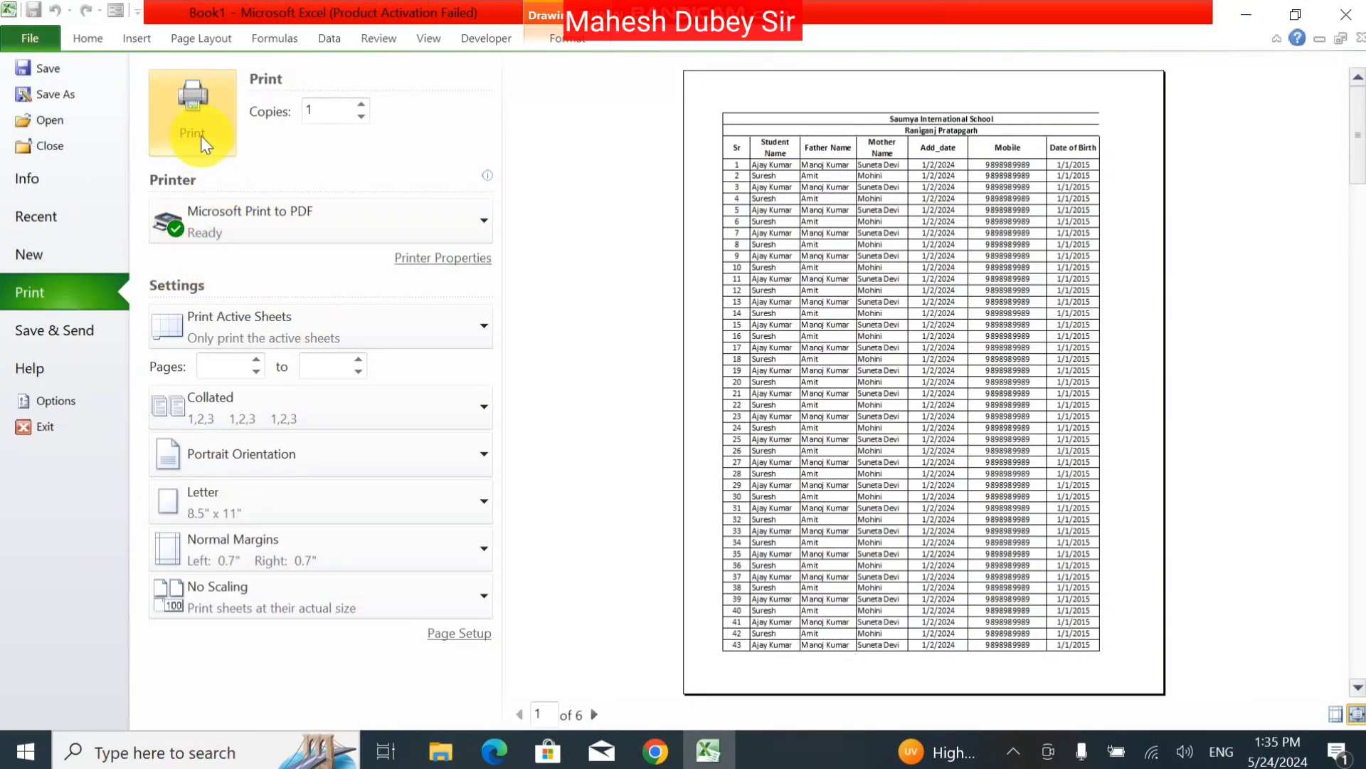
click(200, 135)
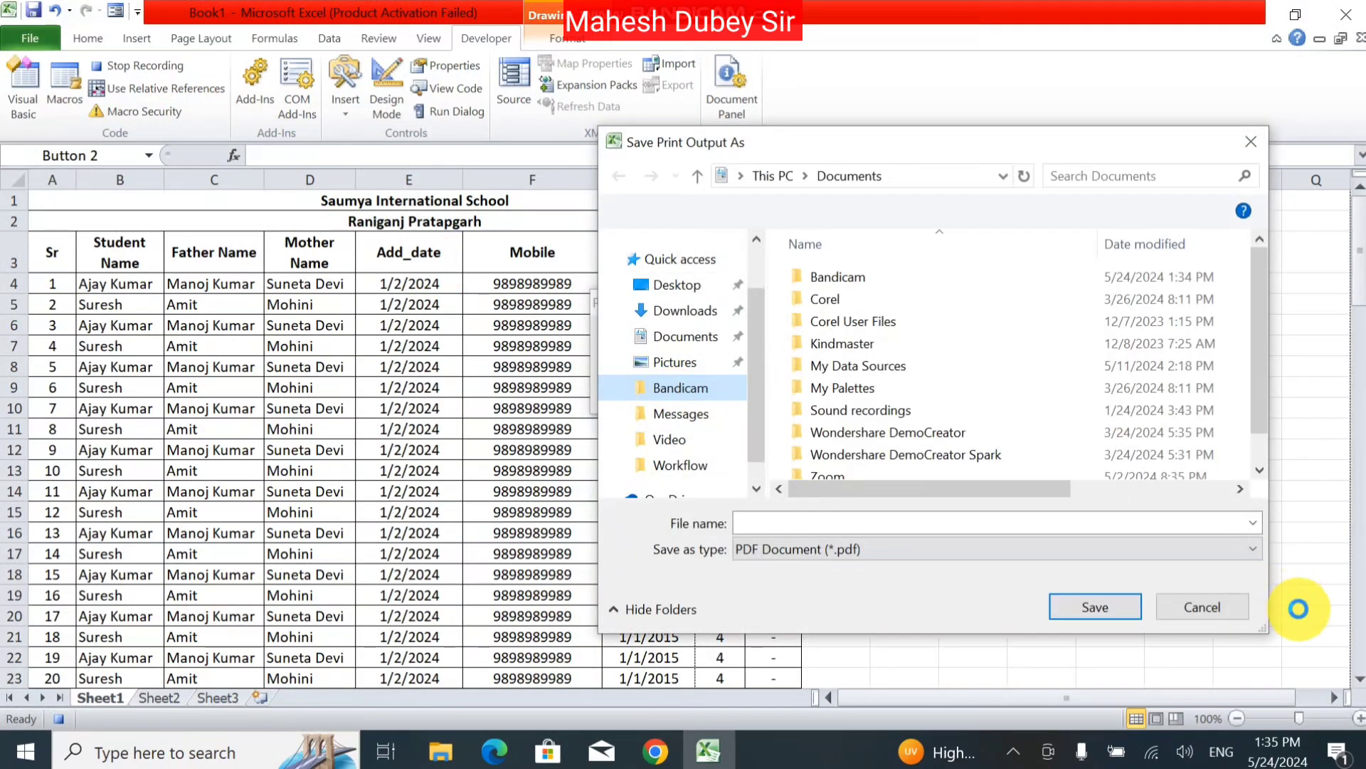
click(1180, 606)
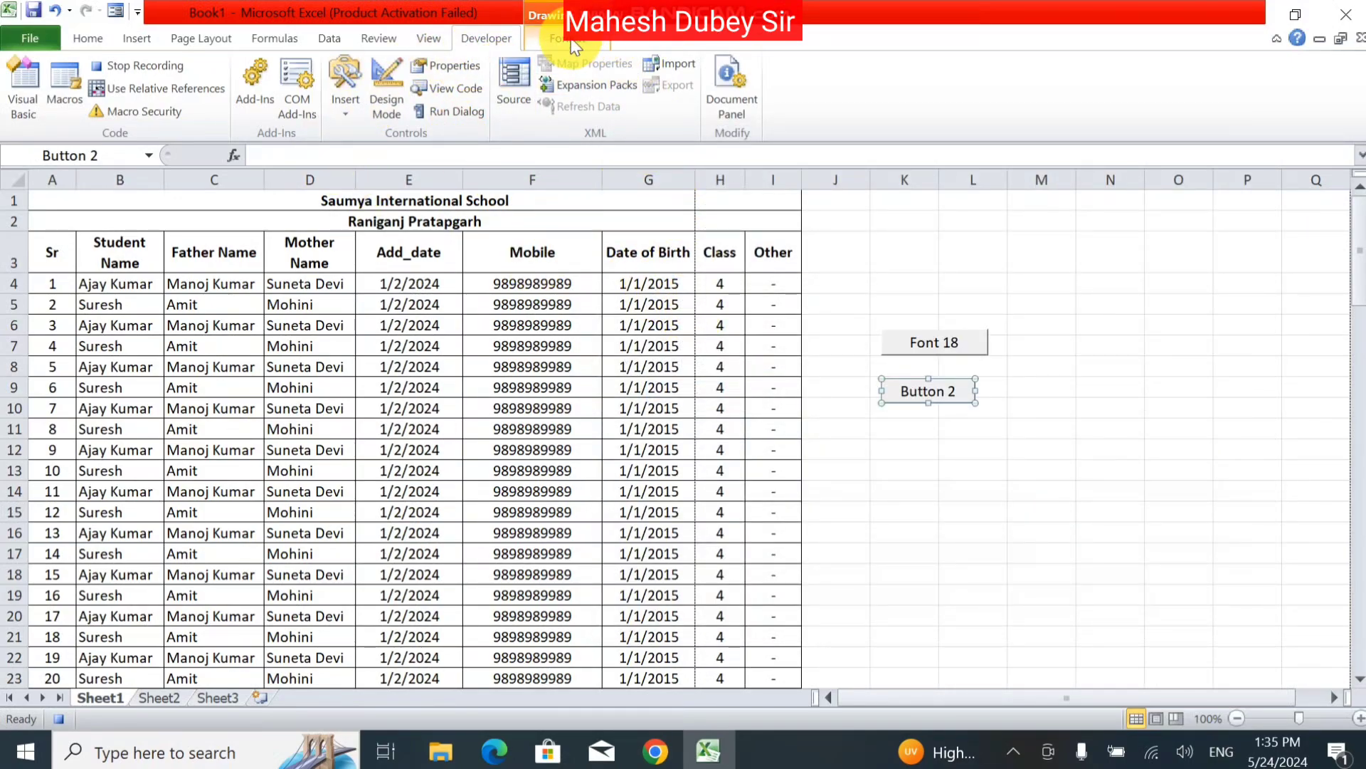
Step: Stop recording macro P via View > Macros
click(431, 37)
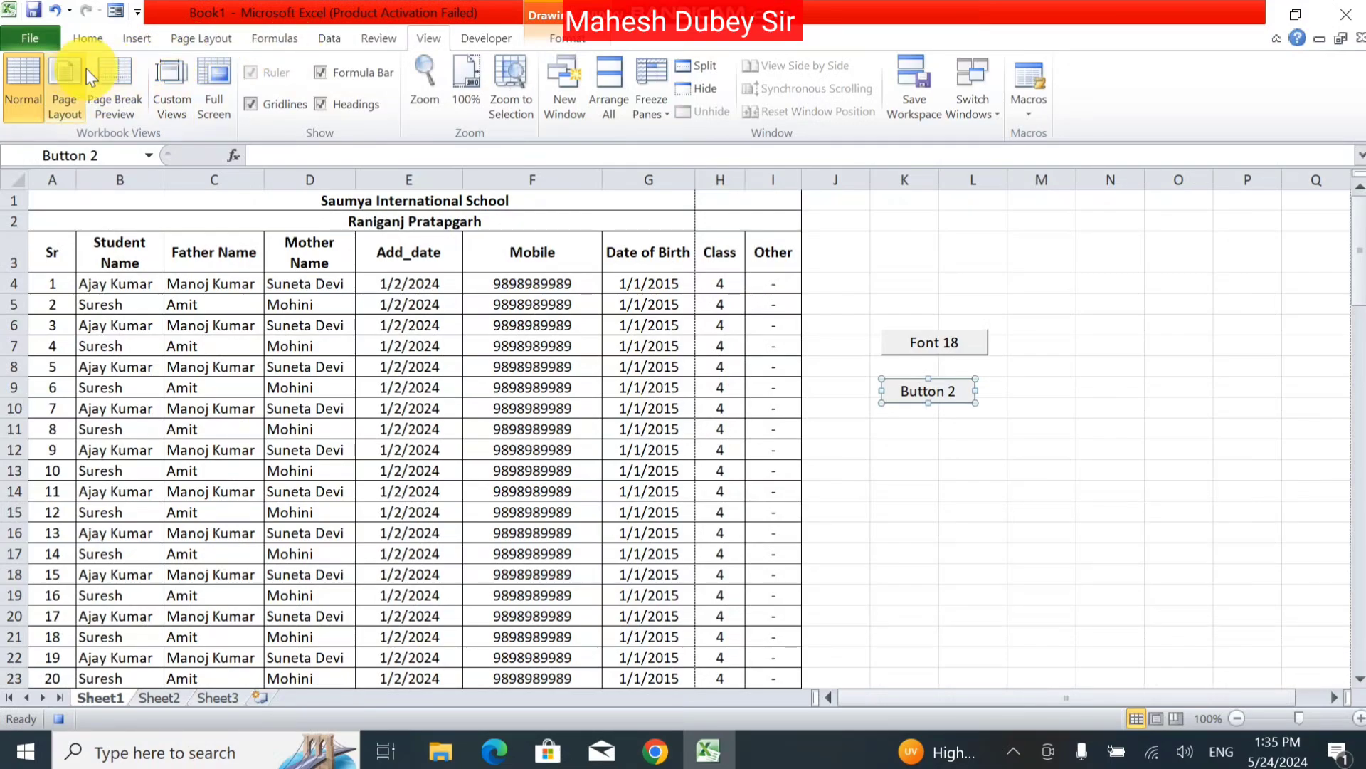
click(1033, 123)
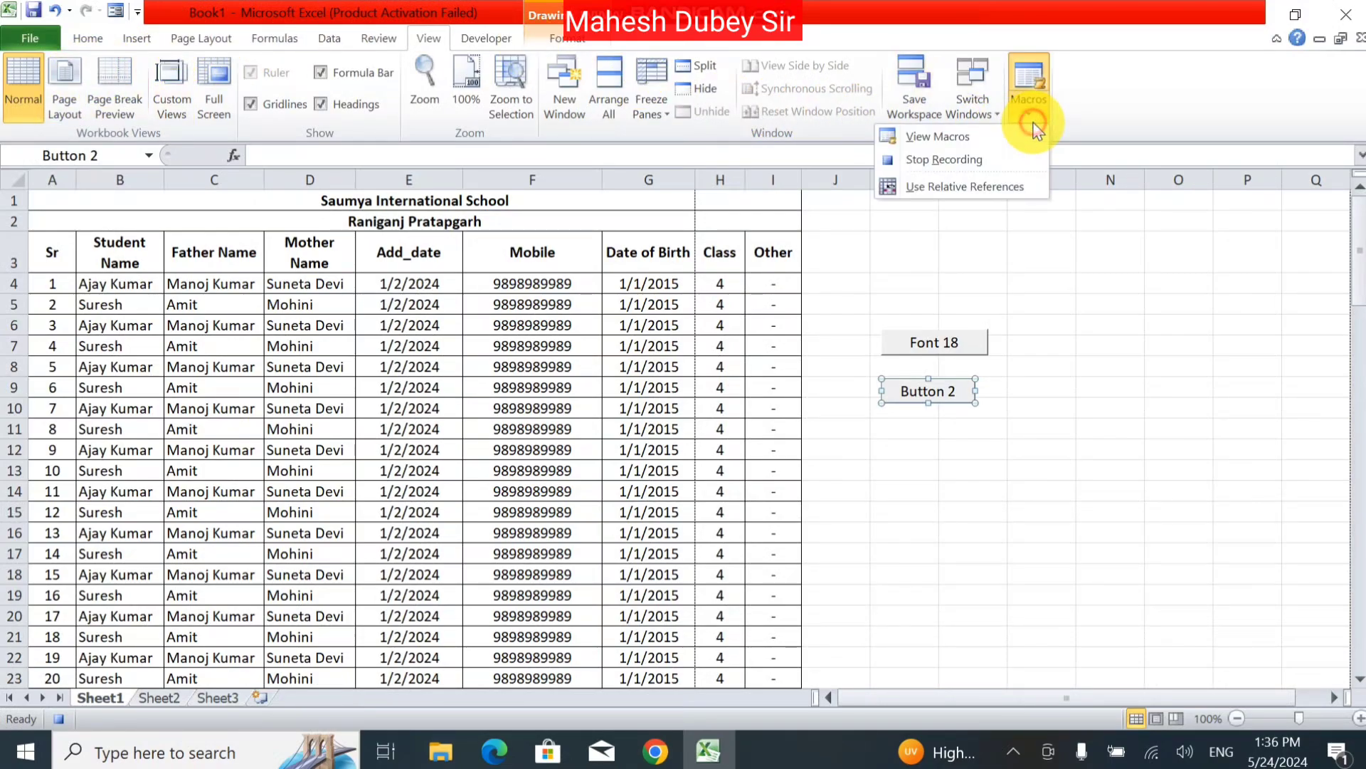
click(961, 158)
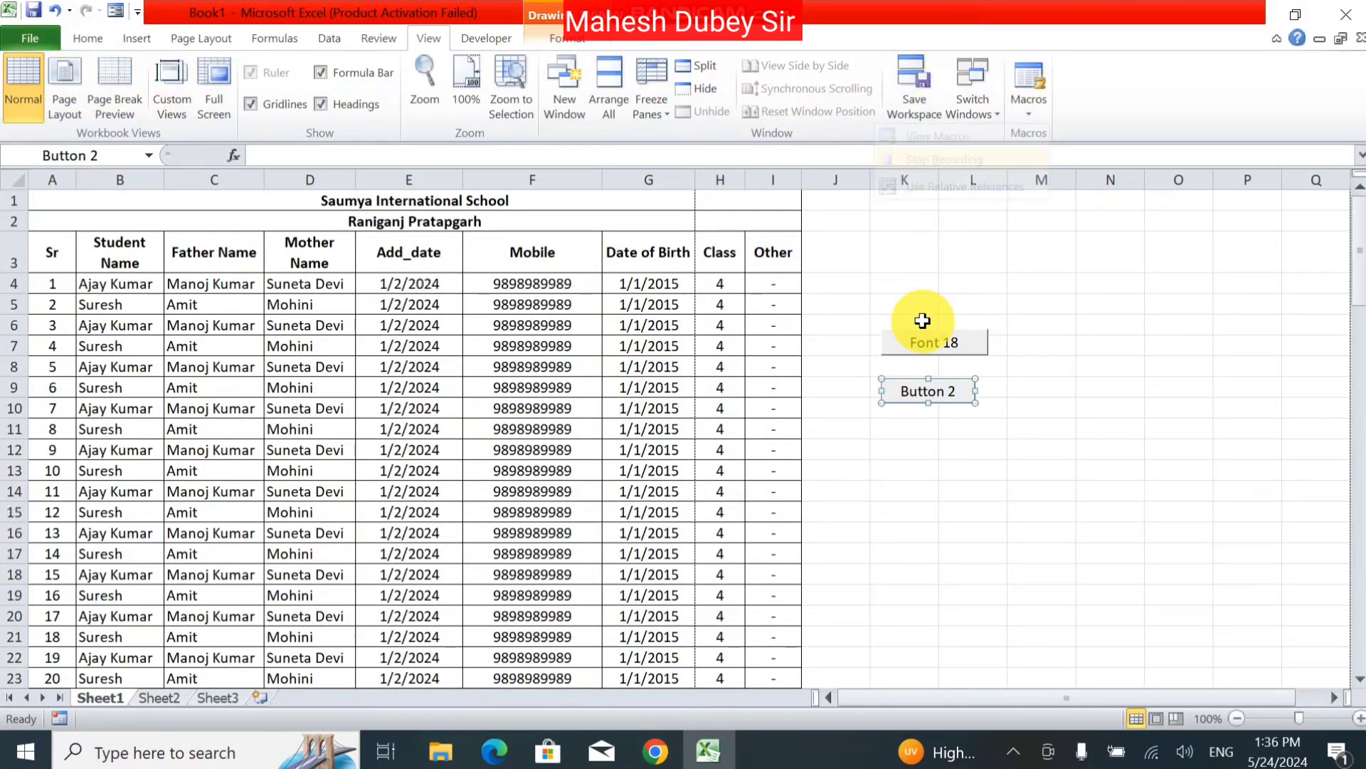
Step: Relabel Button 2 as 'Print' and test it
click(900, 397)
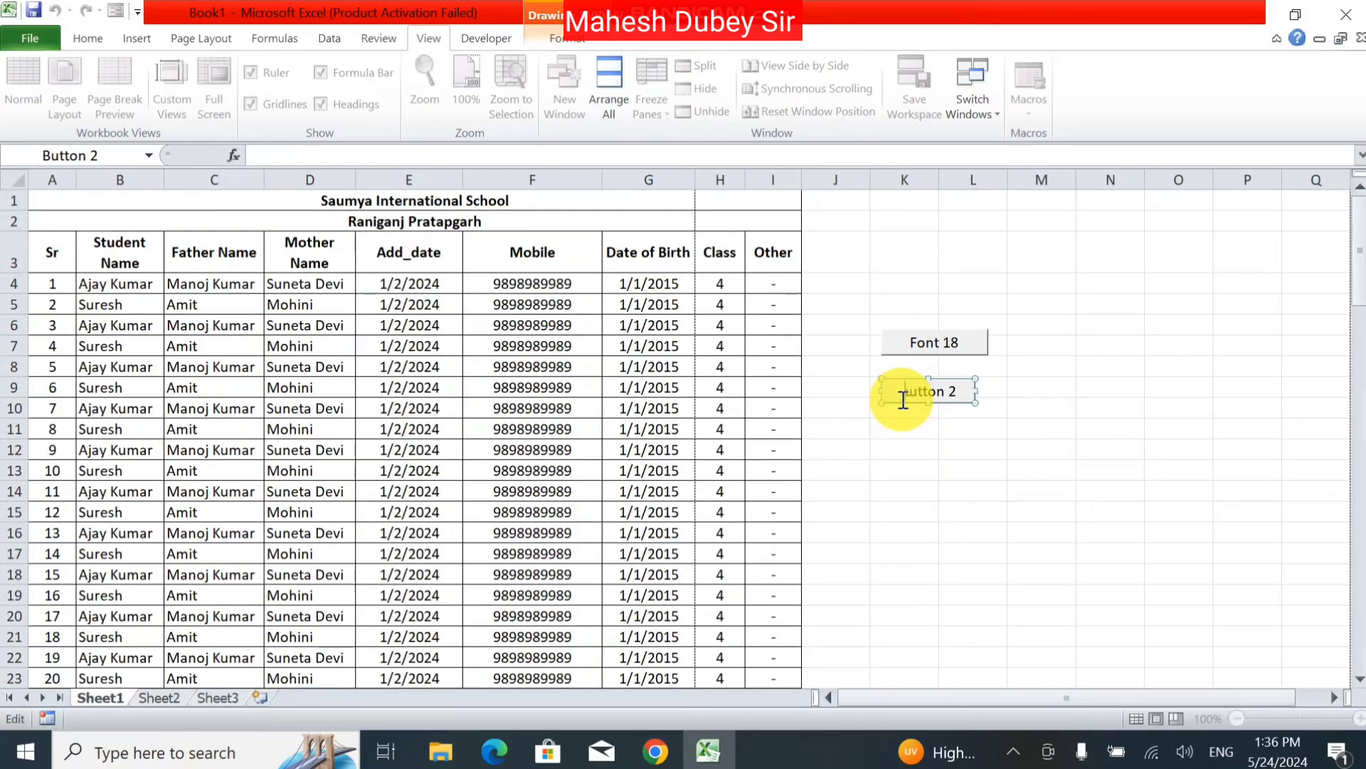
key(Delete)
key(Delete)
key(Delete)
key(Delete)
key(Delete)
key(Delete)
key(Delete)
key(Delete)
text(Print)
click(944, 473)
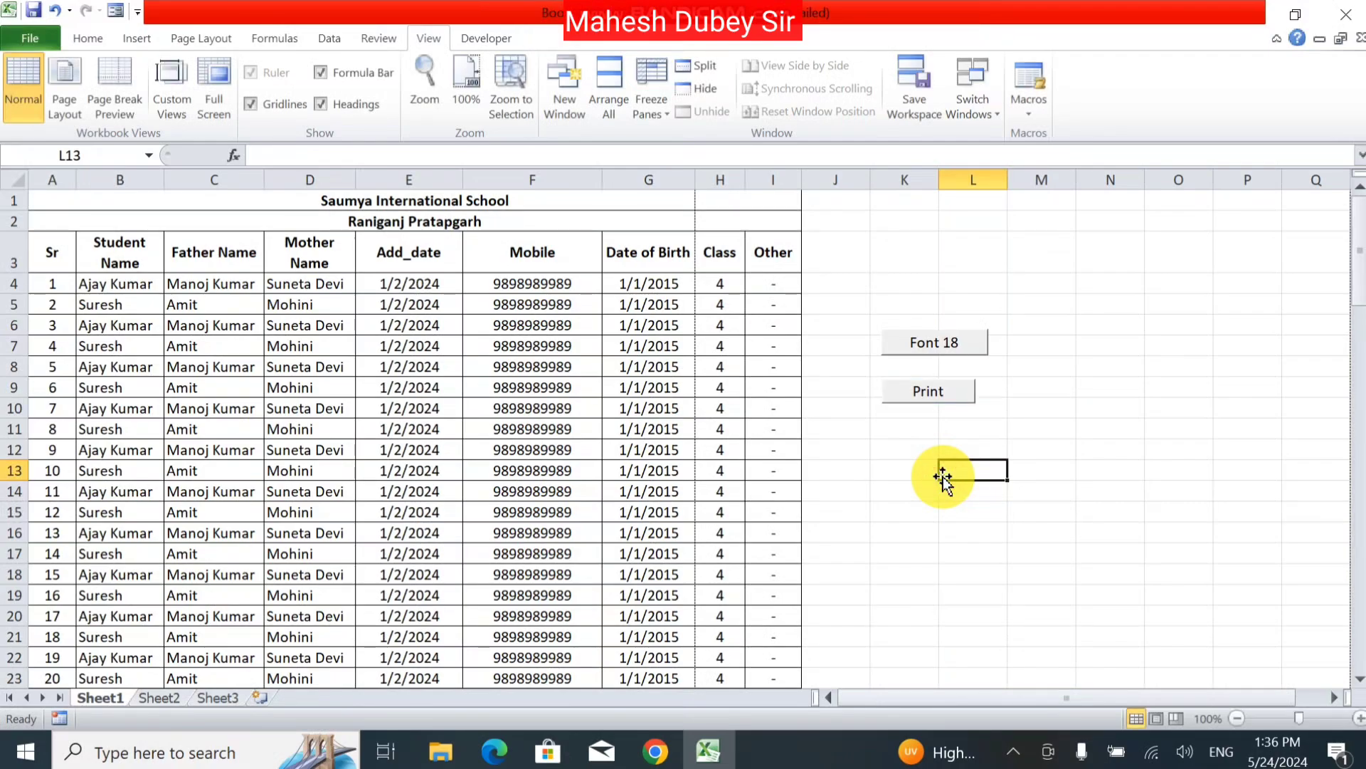
click(921, 390)
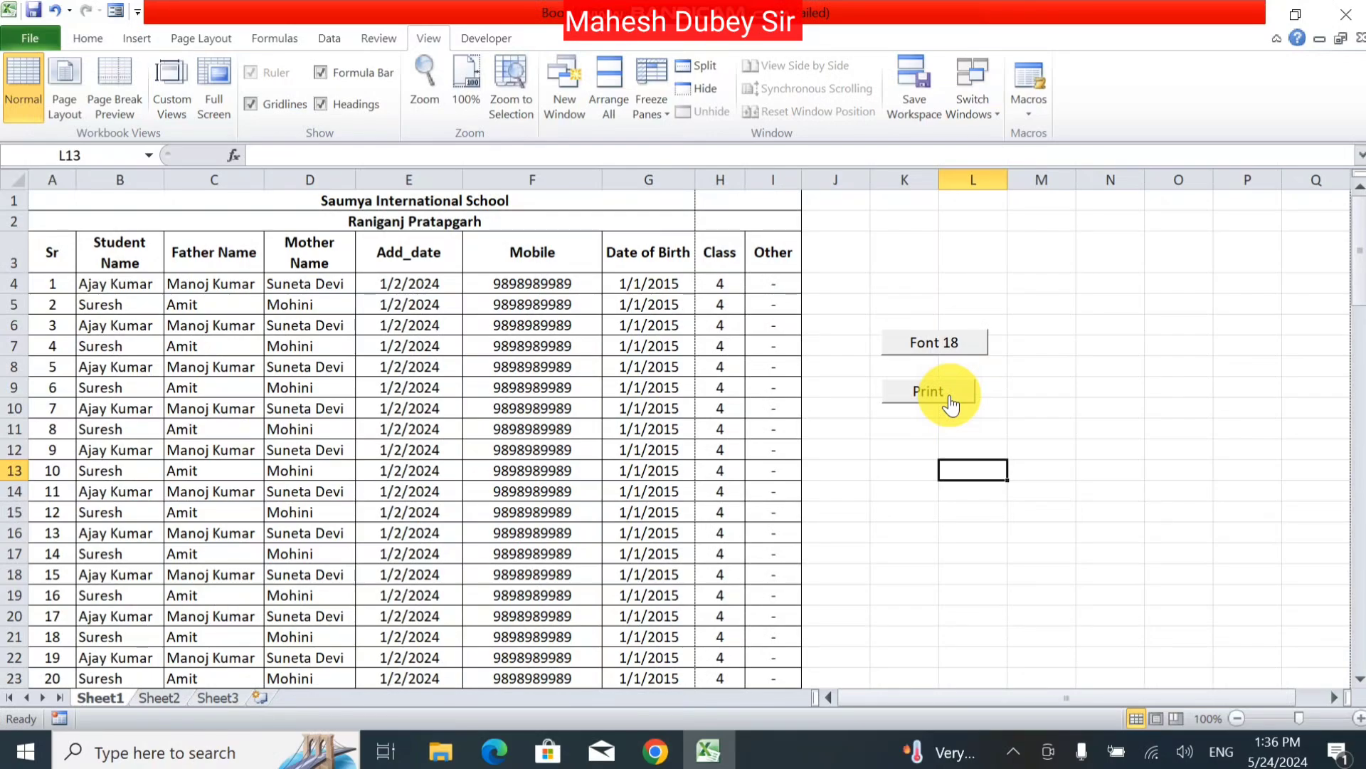
click(949, 395)
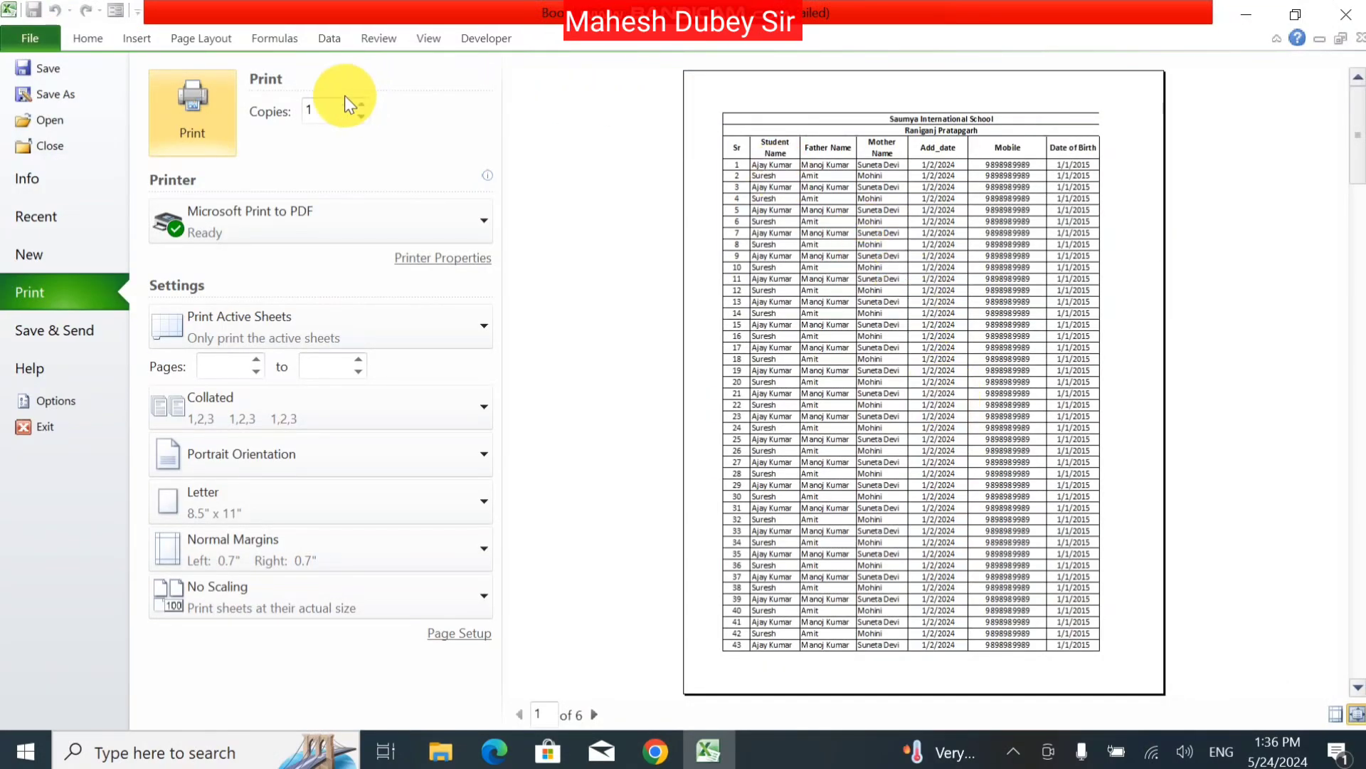
key(Escape)
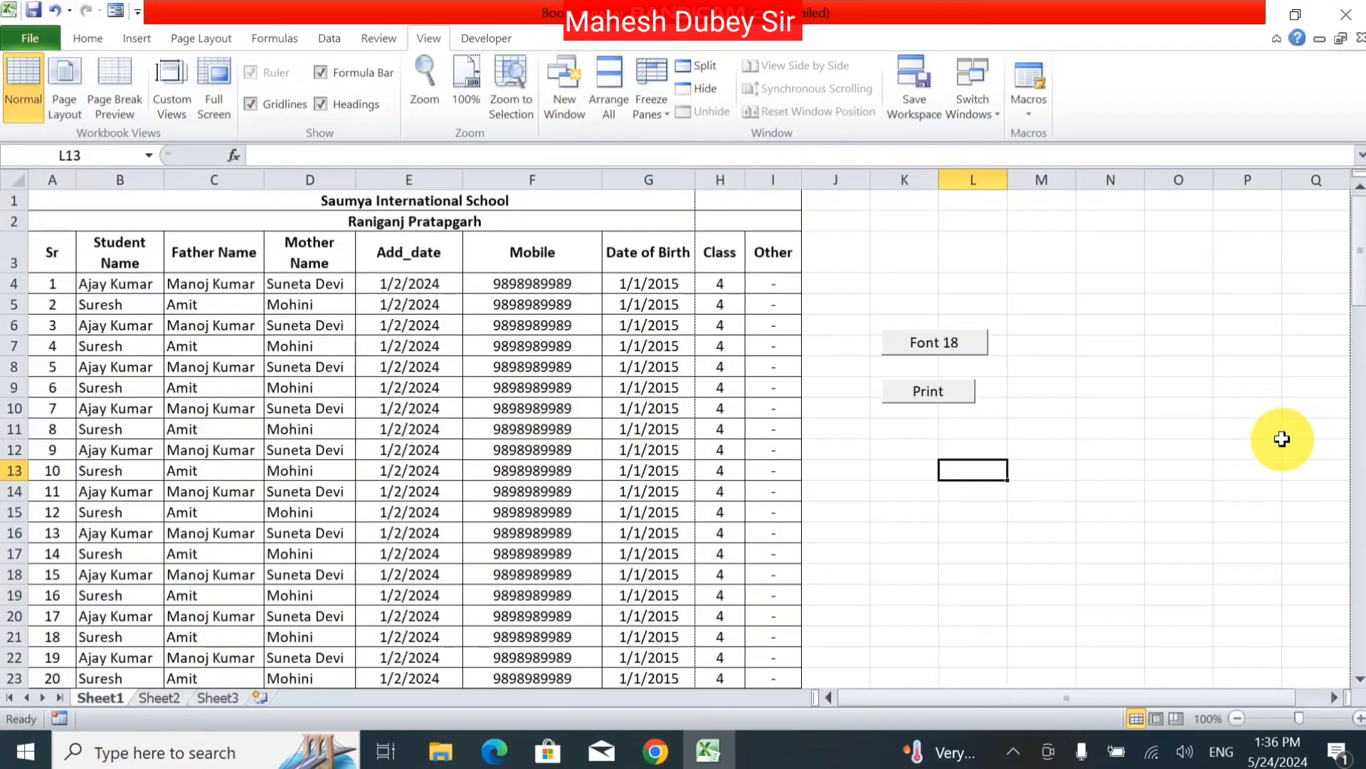
click(938, 400)
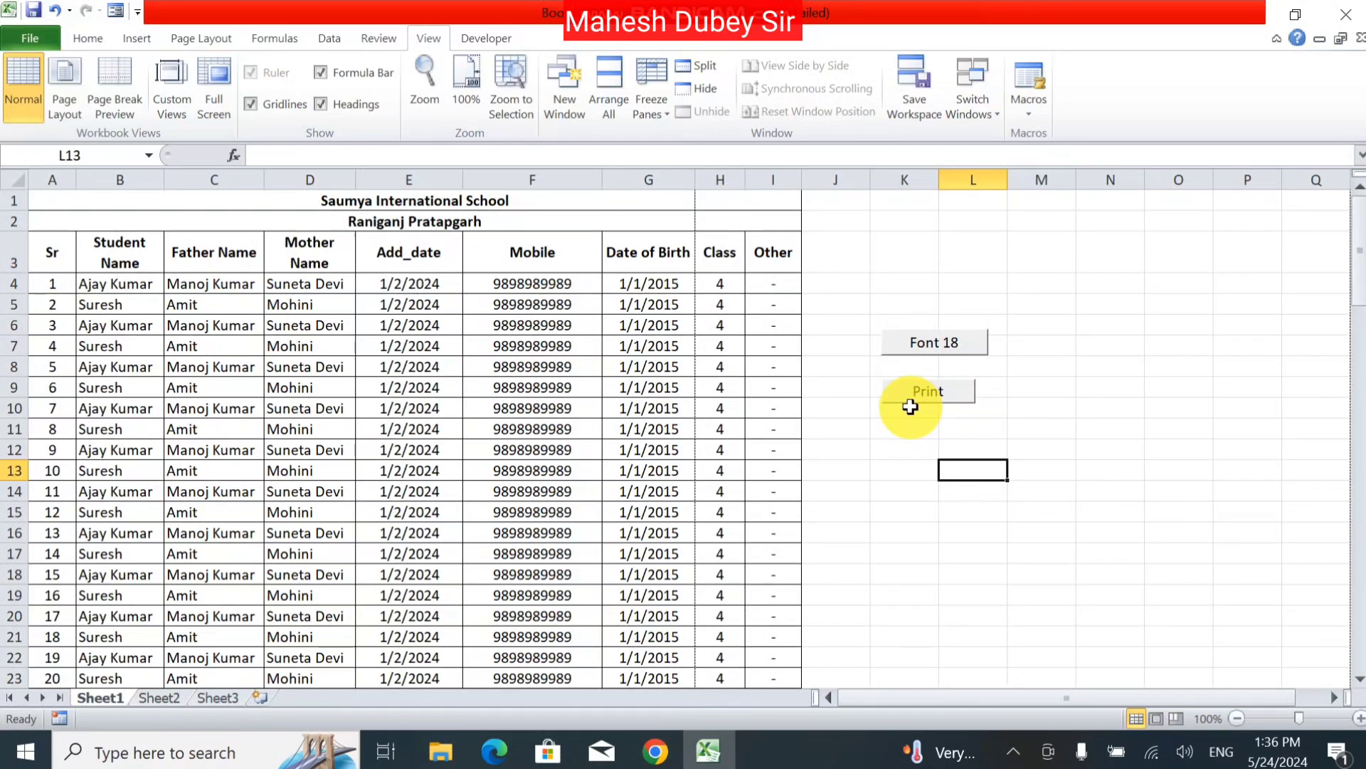
click(918, 471)
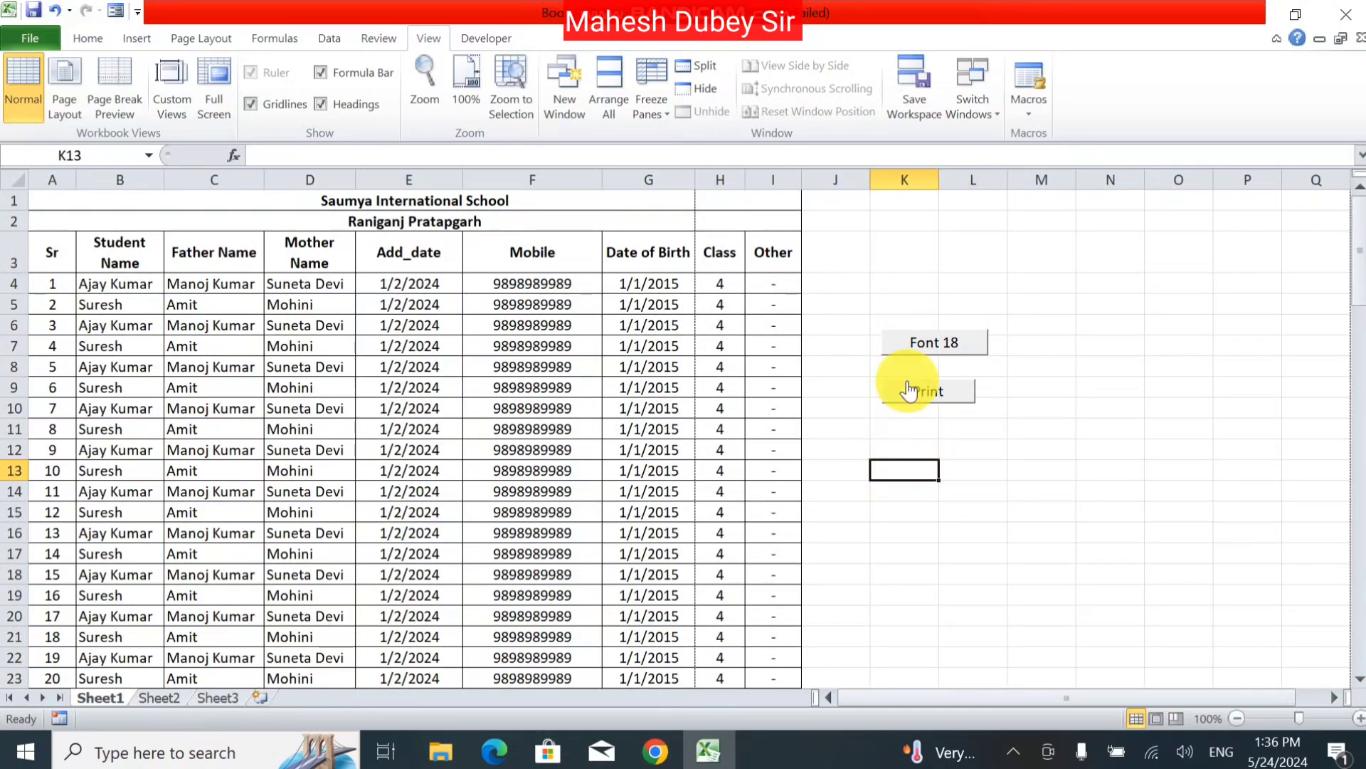
click(929, 398)
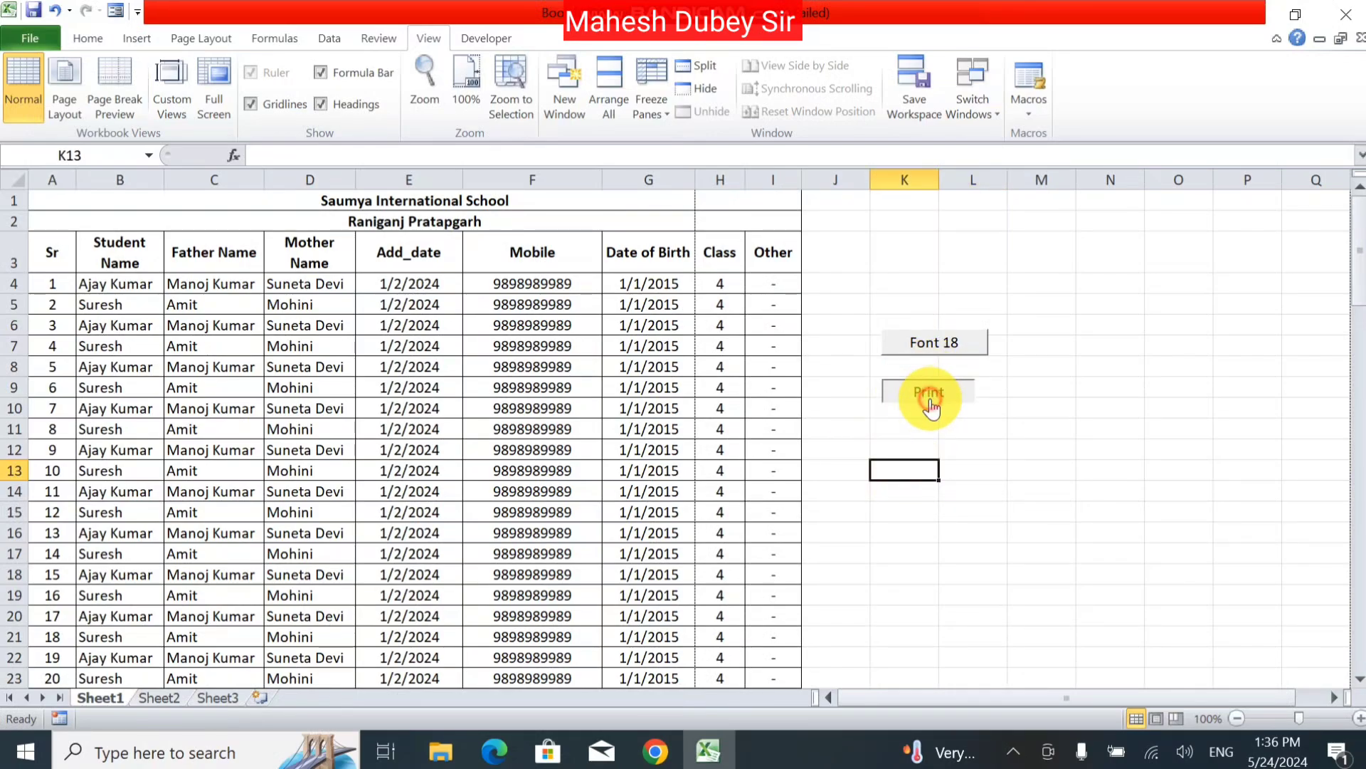
click(1040, 114)
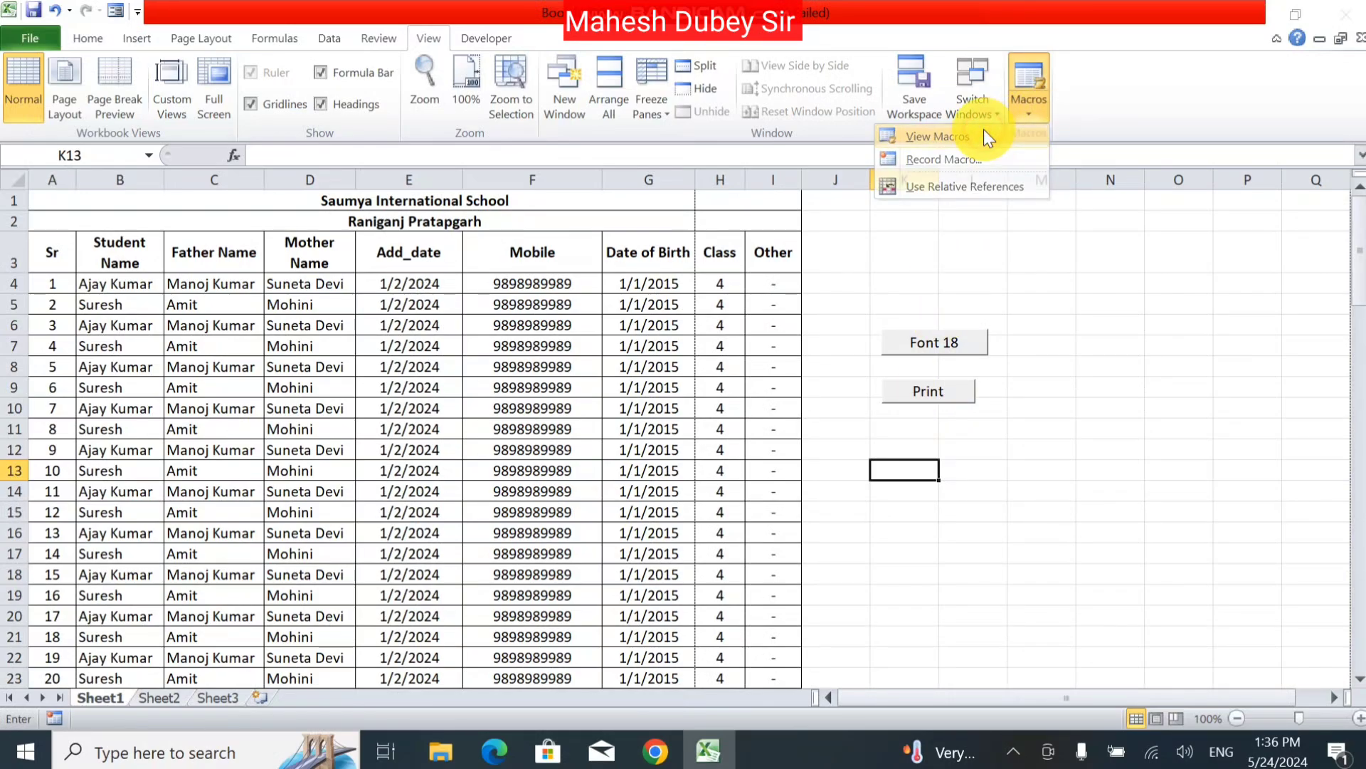
click(985, 134)
click(588, 162)
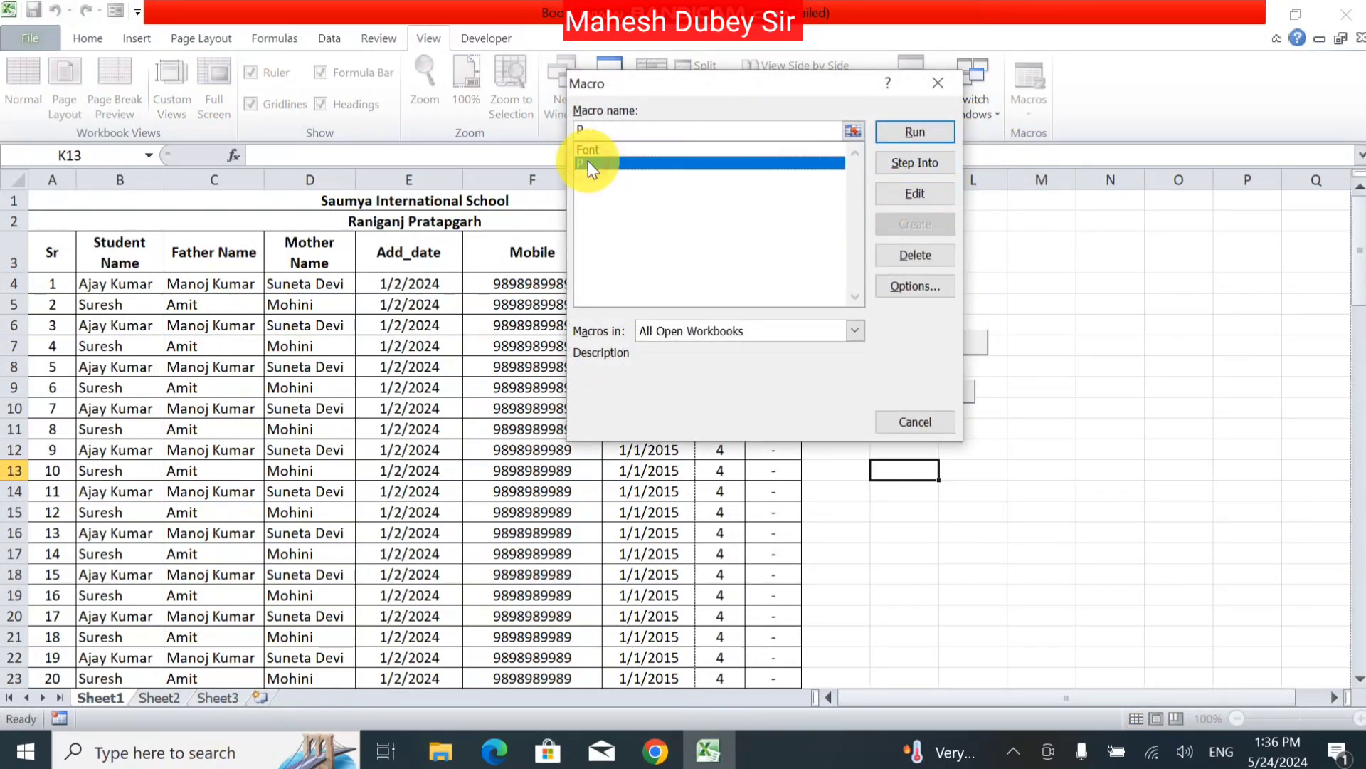
click(941, 135)
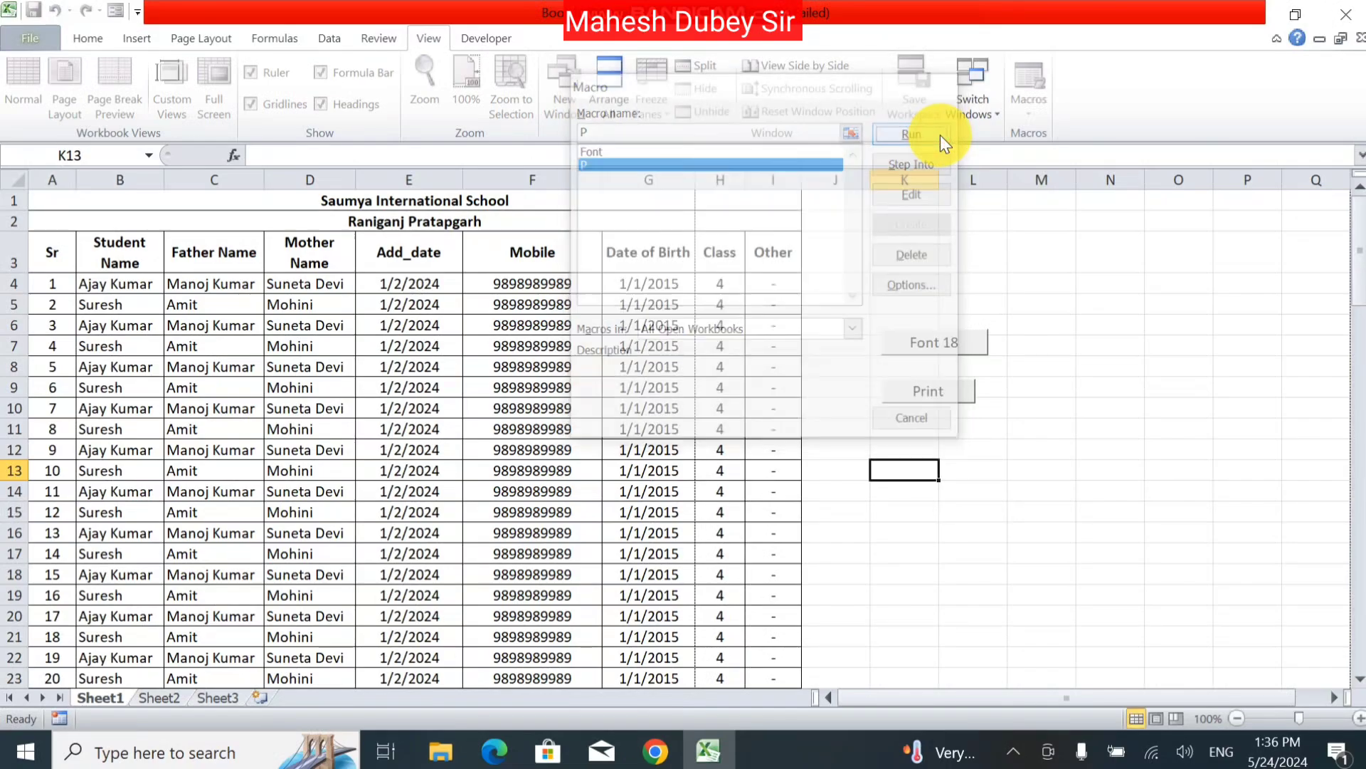
click(1023, 105)
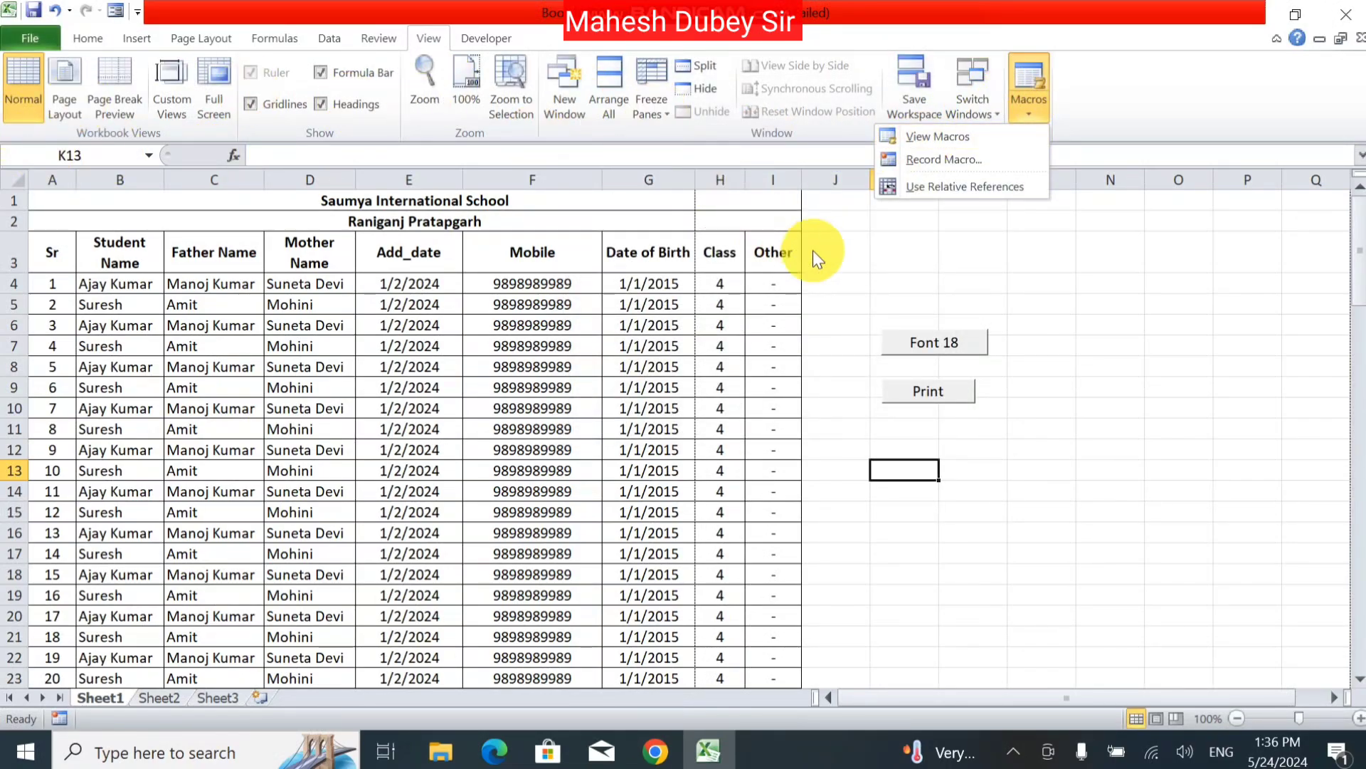
click(987, 132)
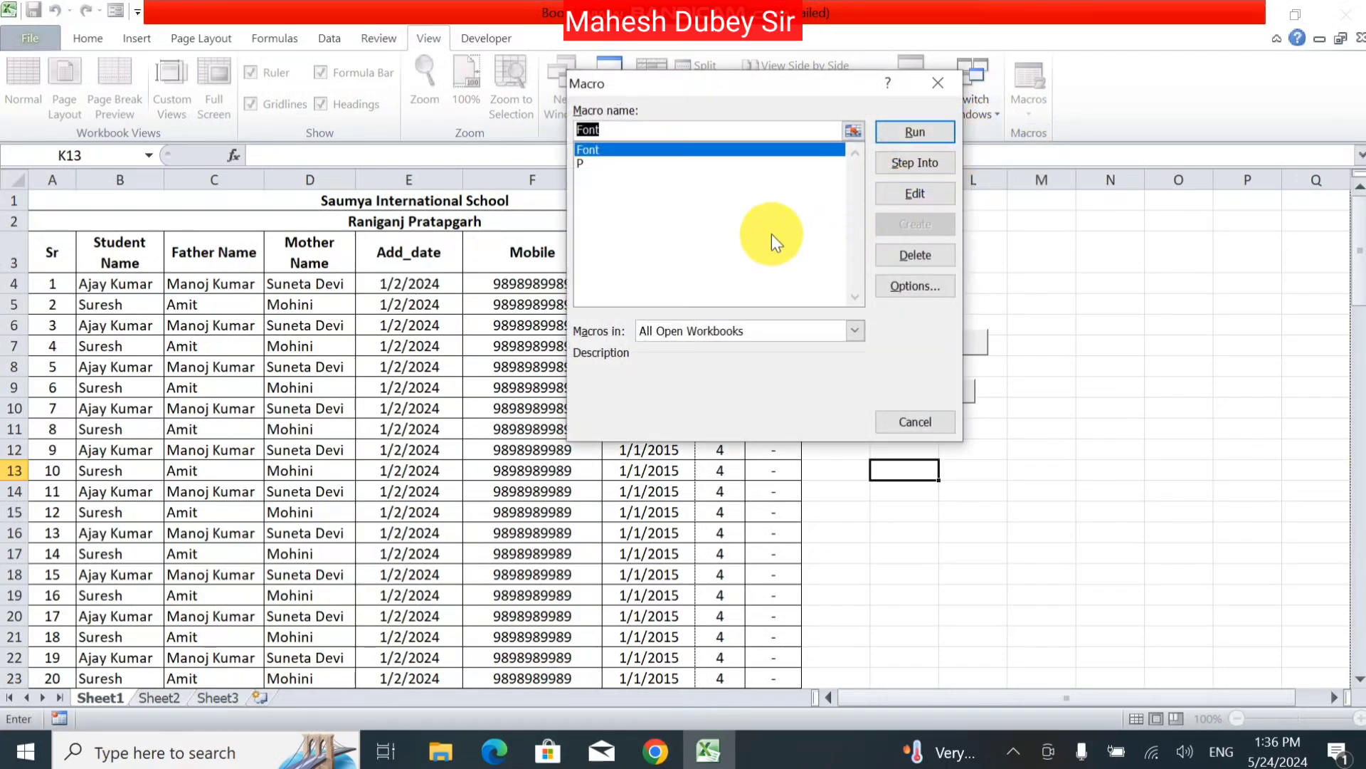
click(578, 163)
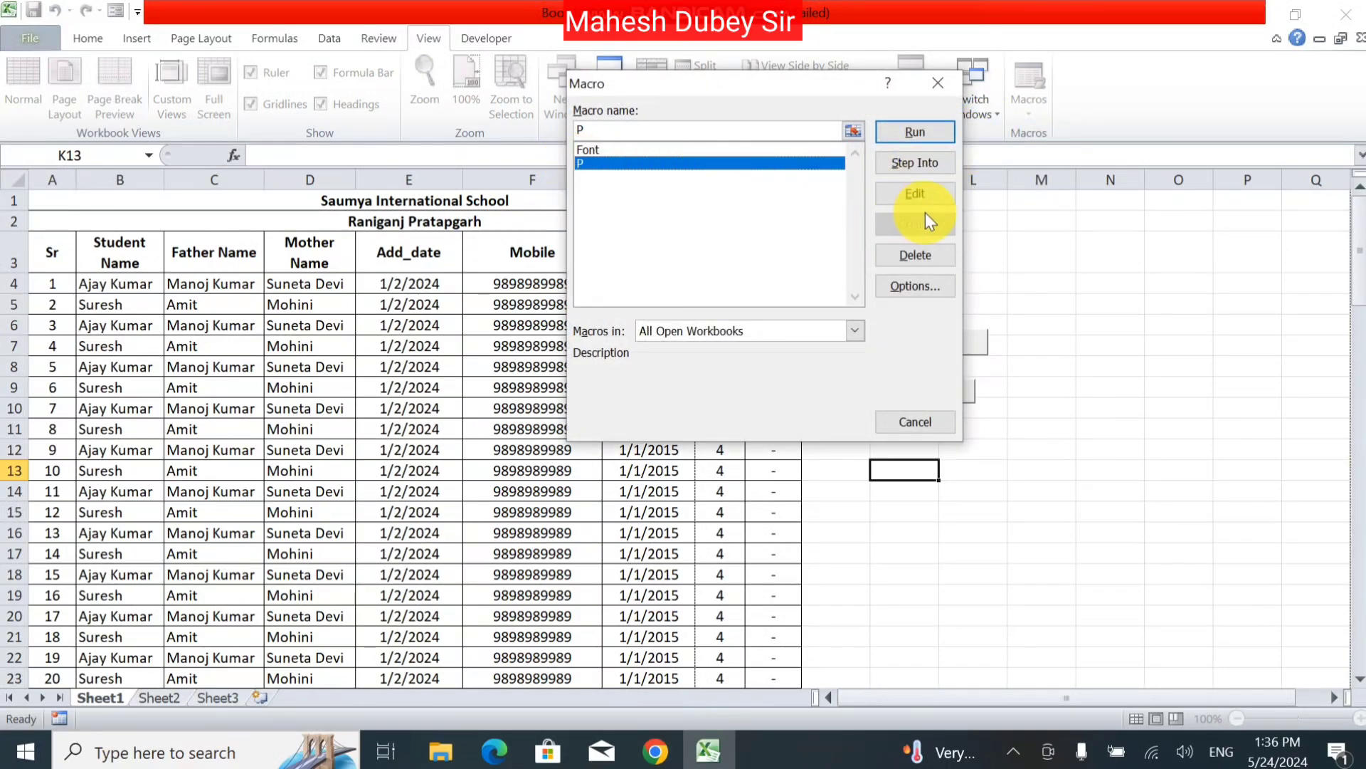
click(919, 188)
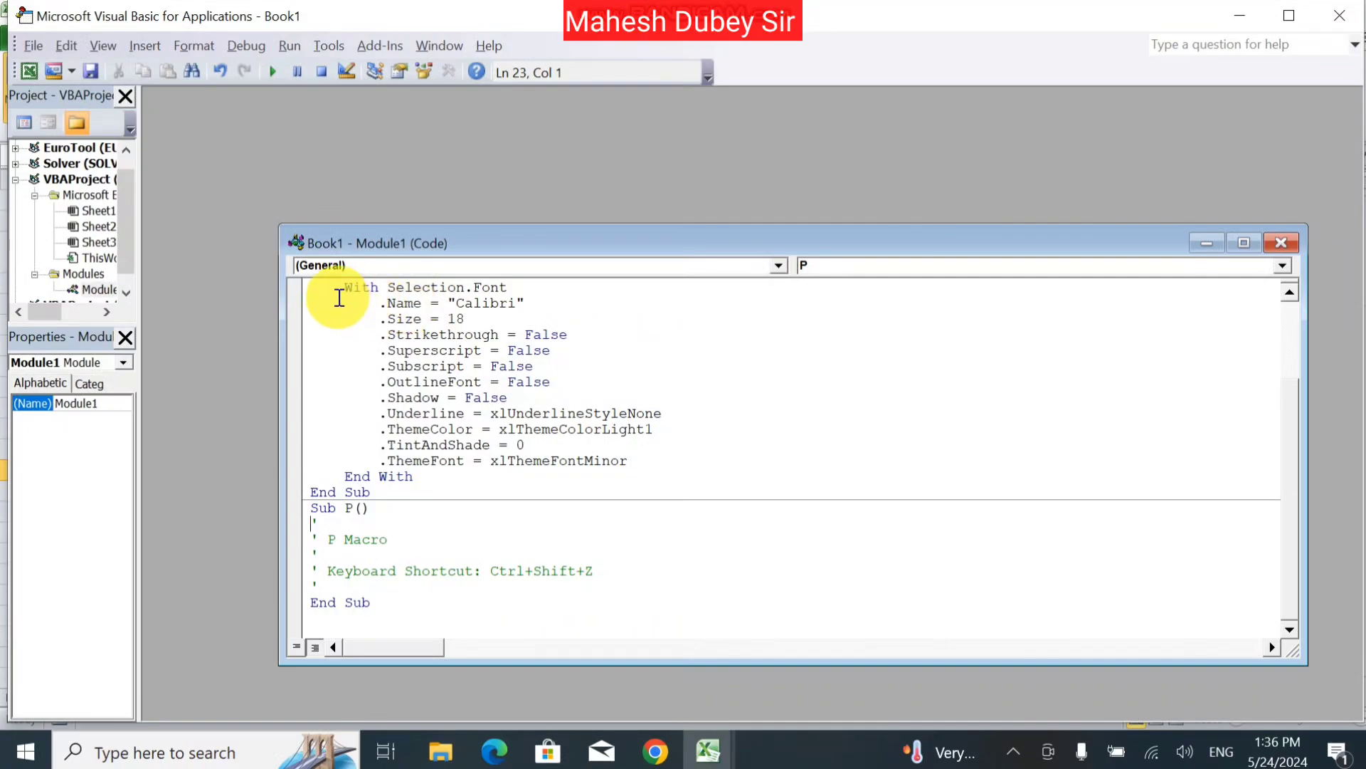
drag(339, 298, 795, 656)
click(1082, 472)
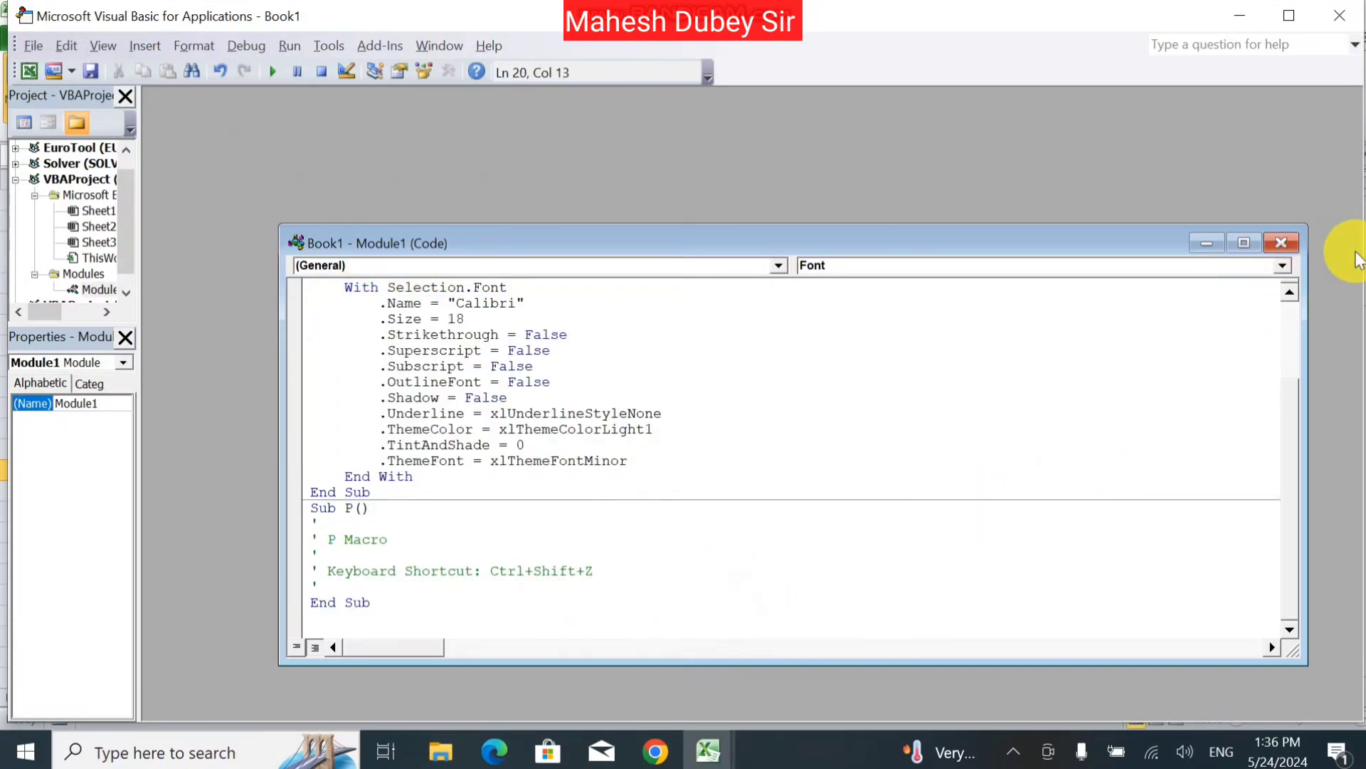
click(1274, 242)
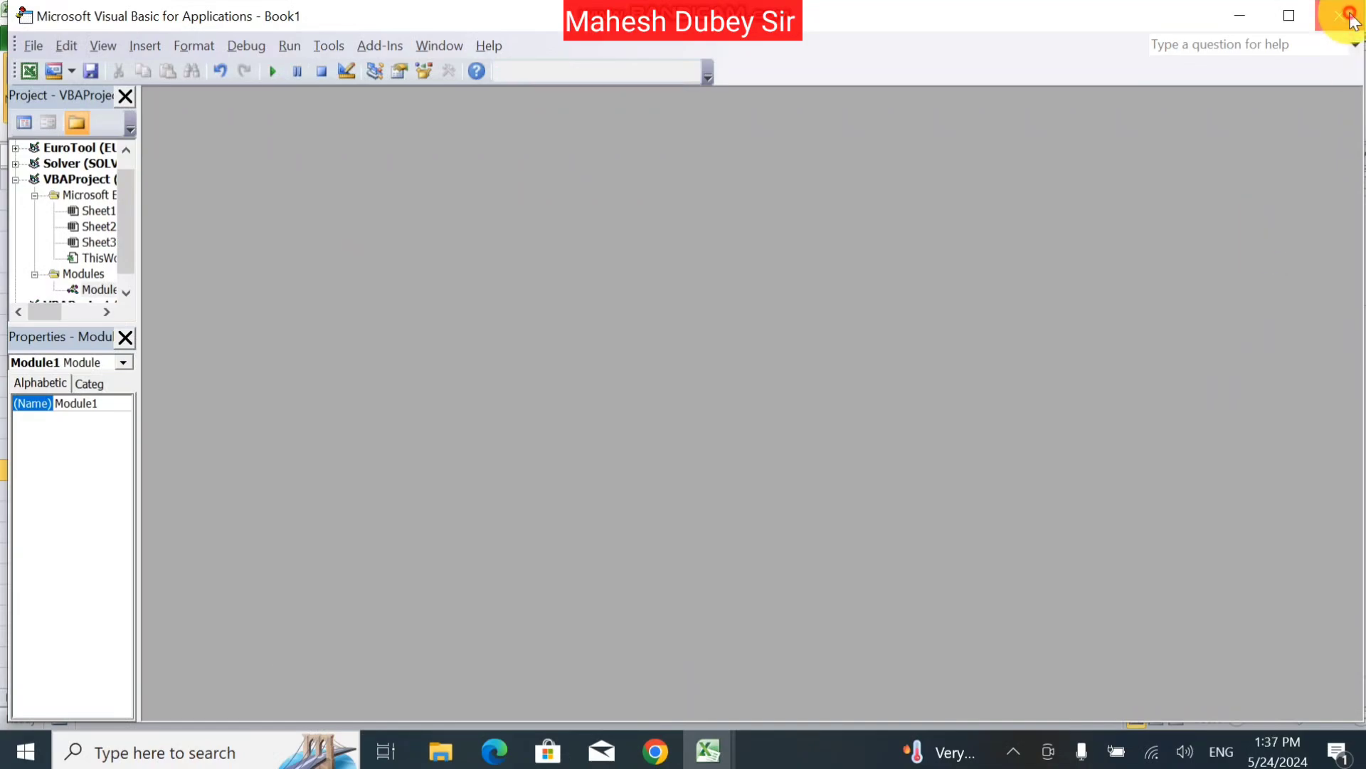
click(1340, 15)
click(665, 427)
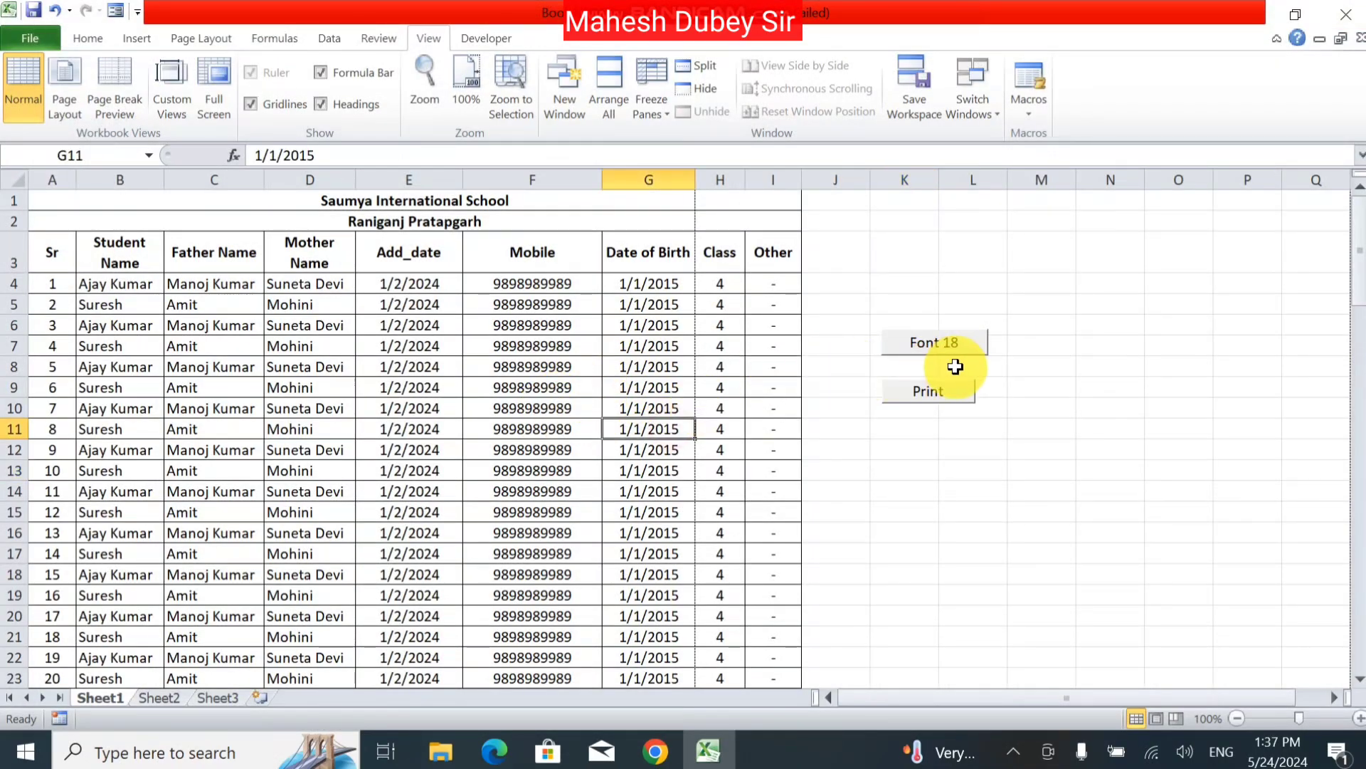
click(996, 488)
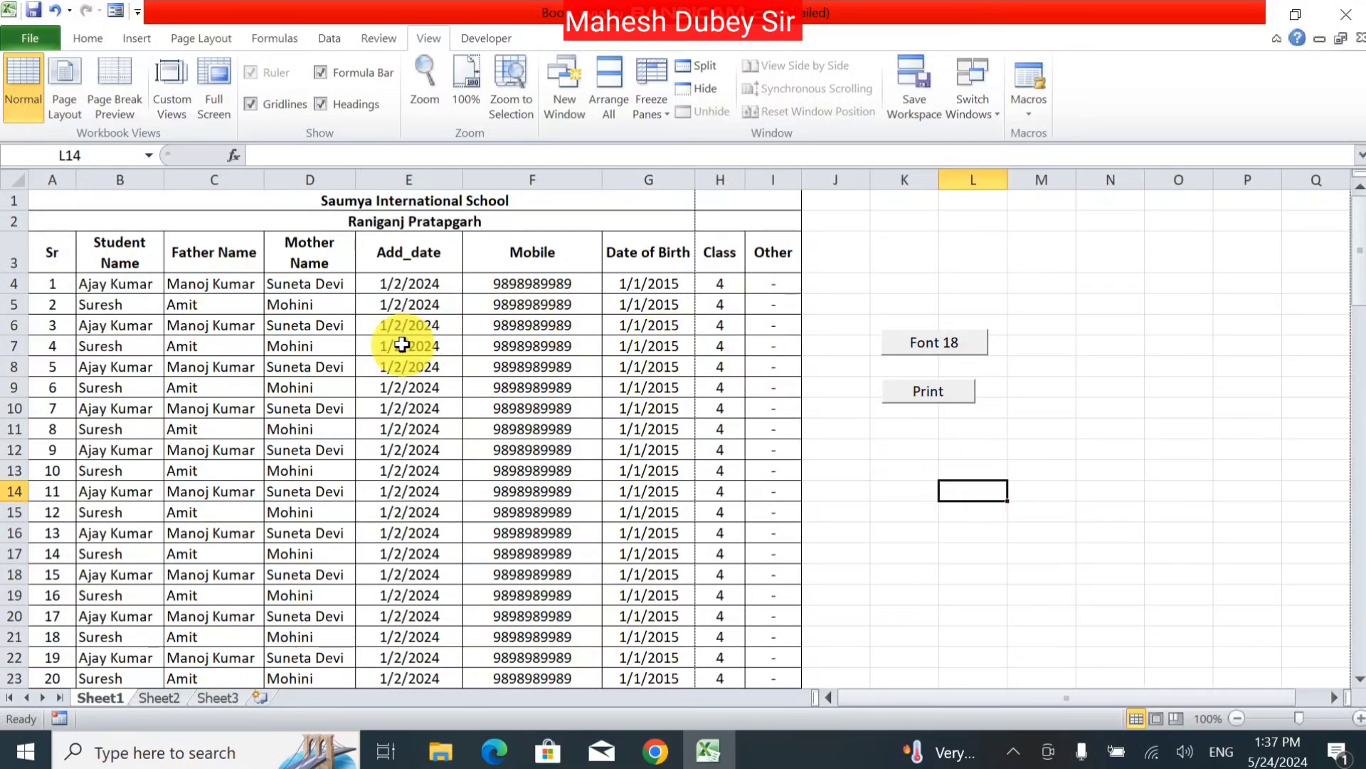
click(723, 370)
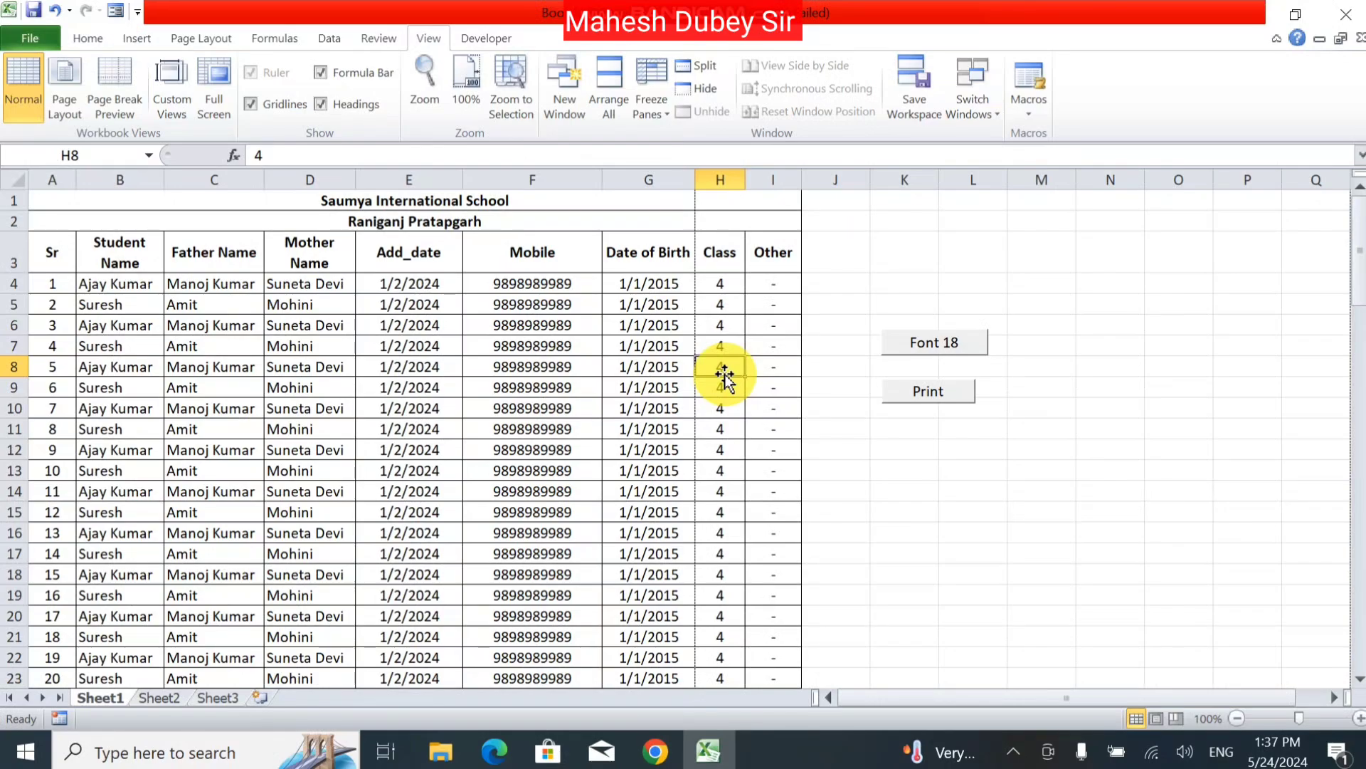